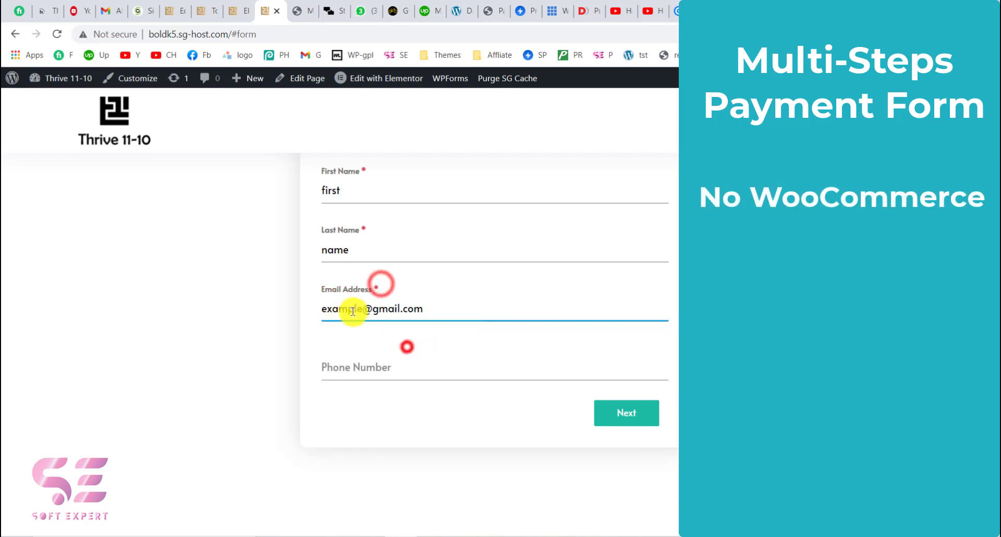
- Advance the filled-in first page of the multi-step form to page 2
click(365, 310)
click(423, 306)
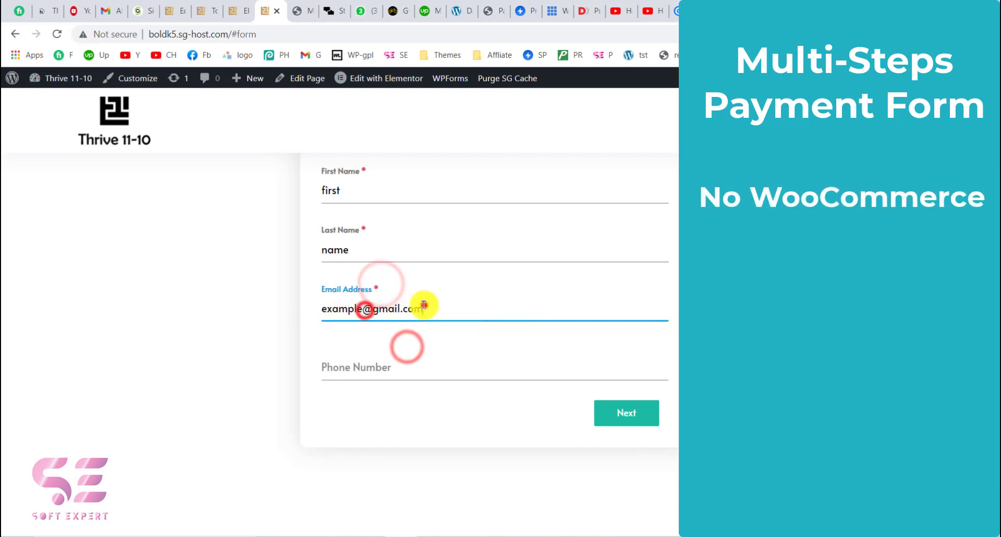
click(319, 342)
scroll(320, 342, up, 1)
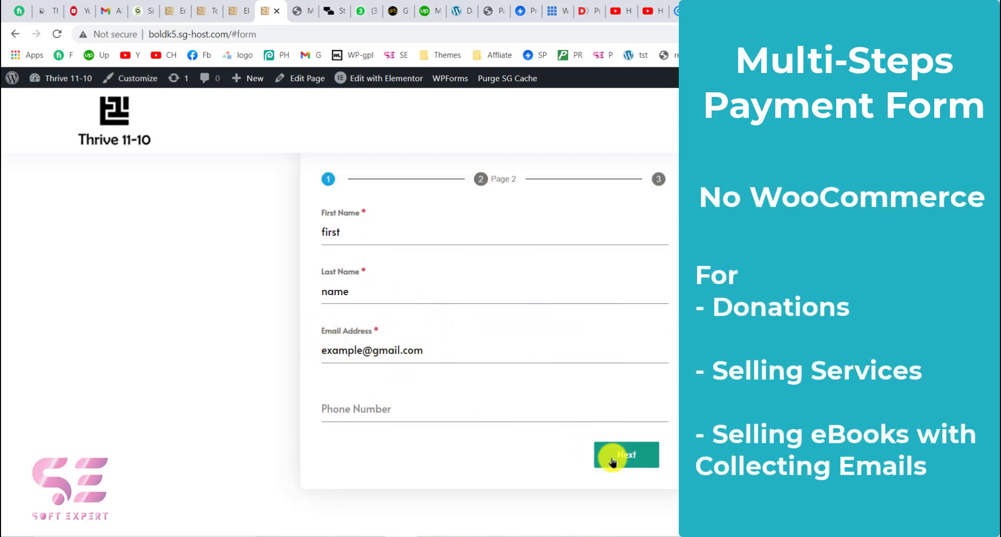
click(630, 455)
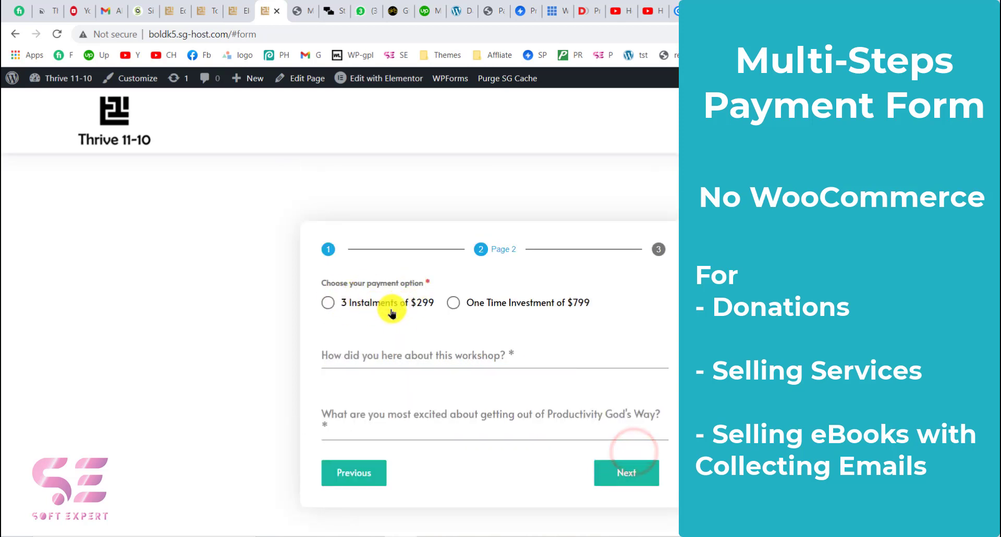
- Try advancing page 2 empty, then switch the payment option from 3 Instalments of $299 to One Time Investment of $799
click(621, 469)
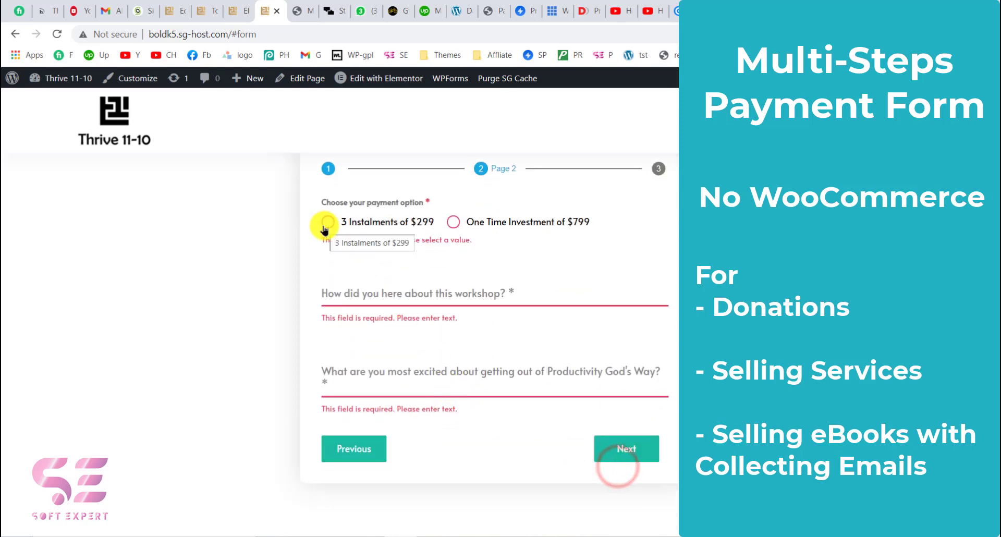
click(325, 225)
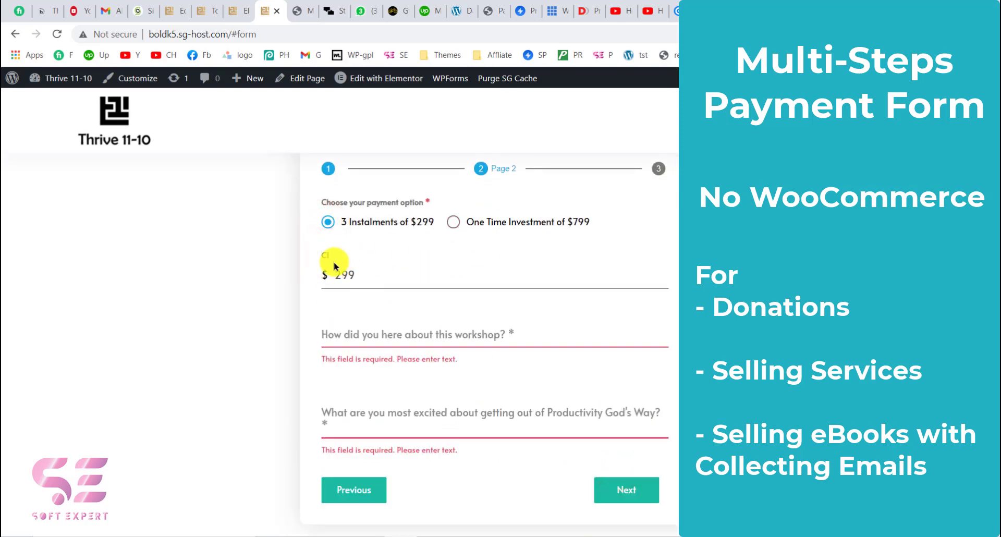
click(455, 223)
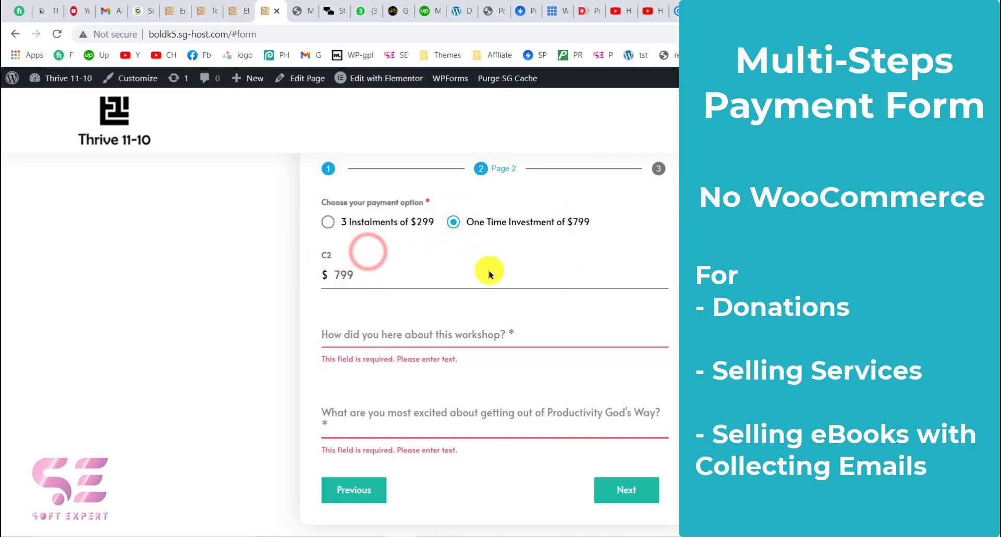
- Answer both workshop questions with "answer" and advance to the payment page
scroll(489, 271, down, 1)
click(443, 293)
text(answer)
click(427, 372)
text(answer)
click(617, 405)
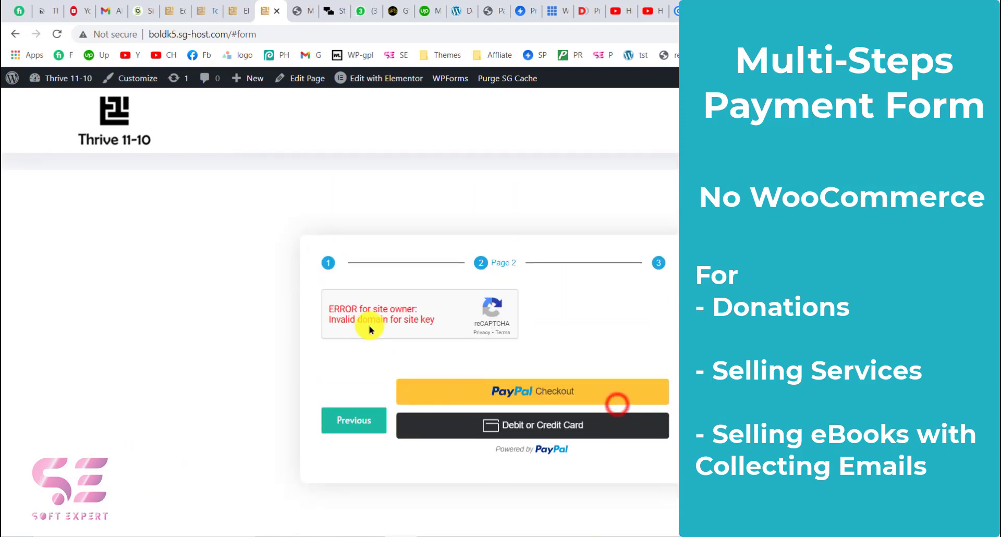
- Examine the reCAPTCHA box on the payment page
click(327, 311)
click(431, 315)
drag(322, 311, 384, 317)
click(367, 312)
click(333, 313)
click(434, 316)
click(431, 318)
click(380, 319)
click(345, 308)
click(383, 320)
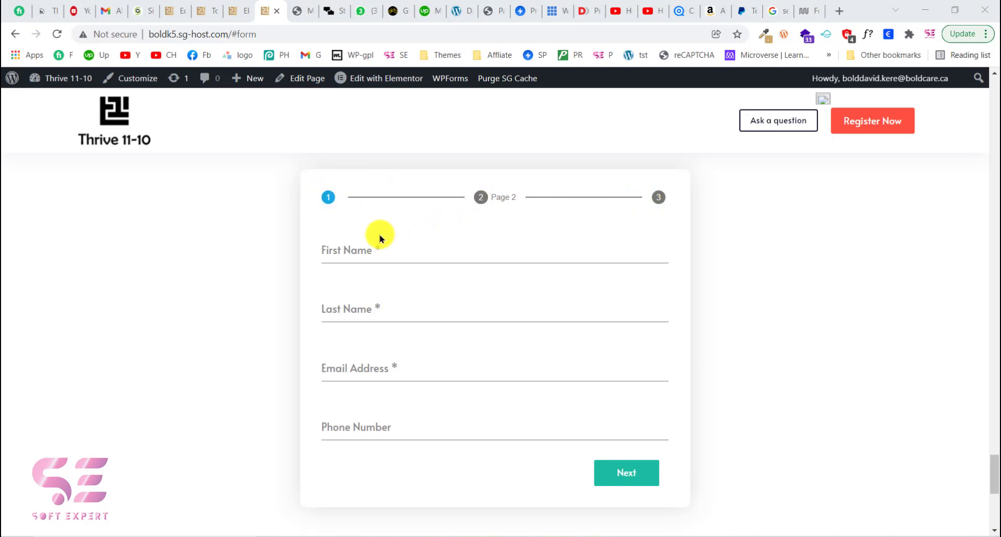
- Try advancing the reset first page empty, then fill First Name with "first" and Last Name with "name"
click(356, 251)
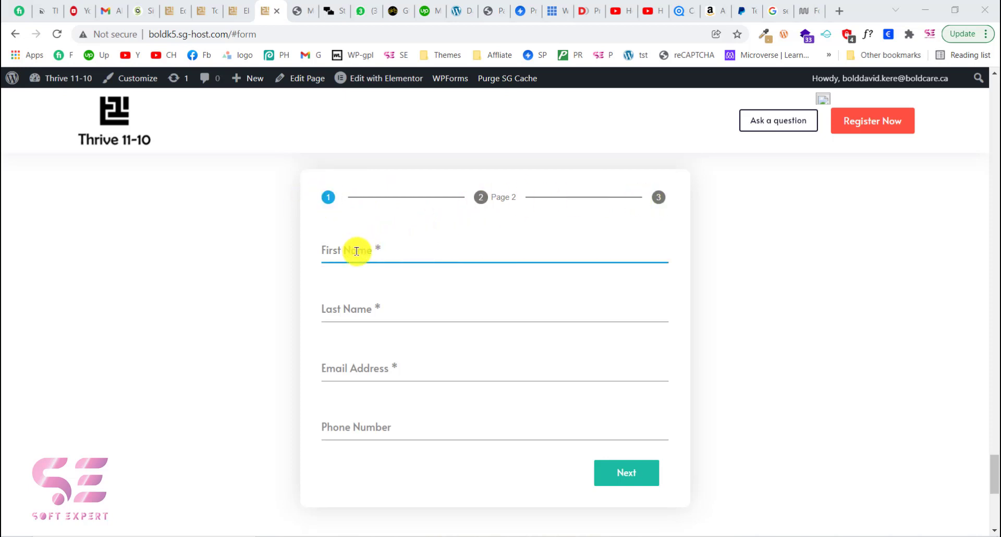
click(603, 469)
scroll(521, 334, down, 2)
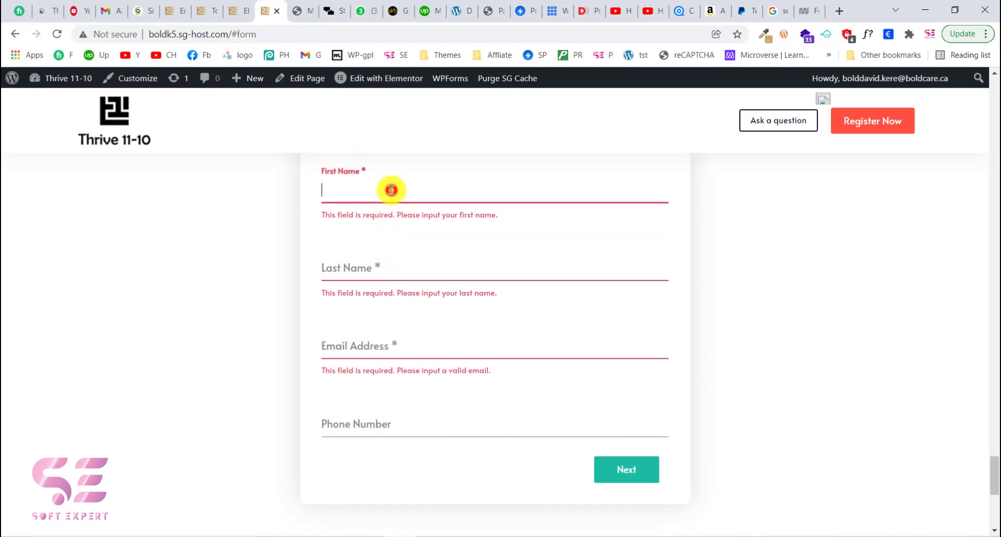
key(Tab)
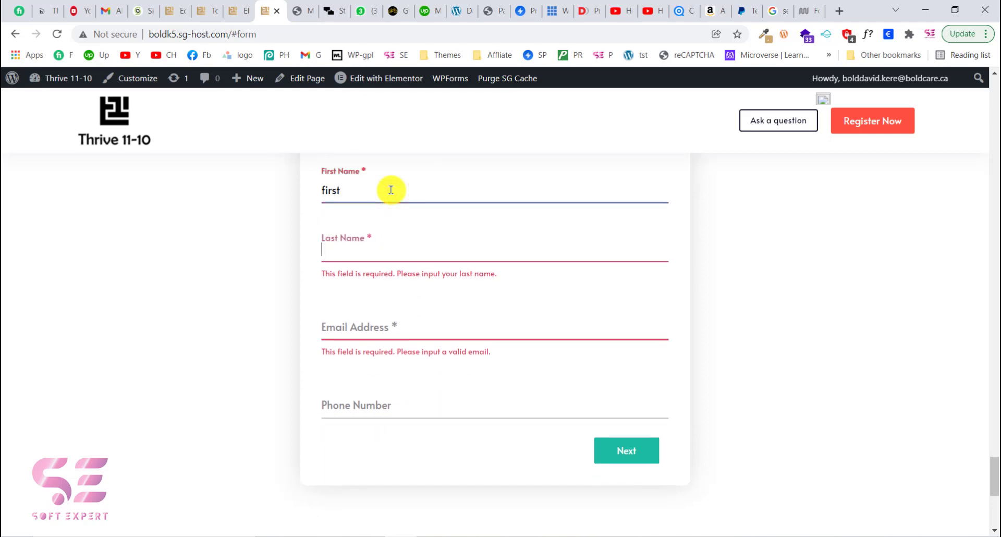
click(363, 318)
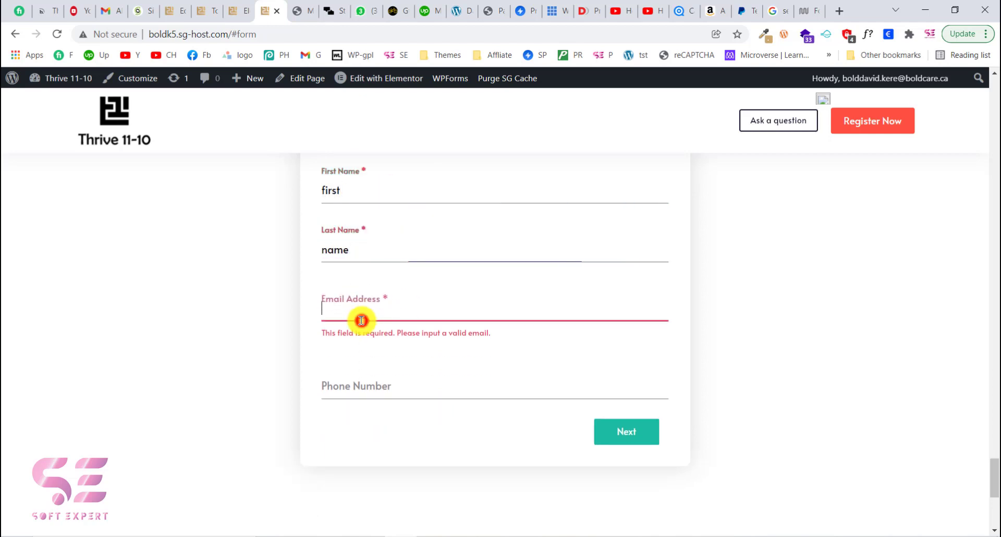
text(eee)
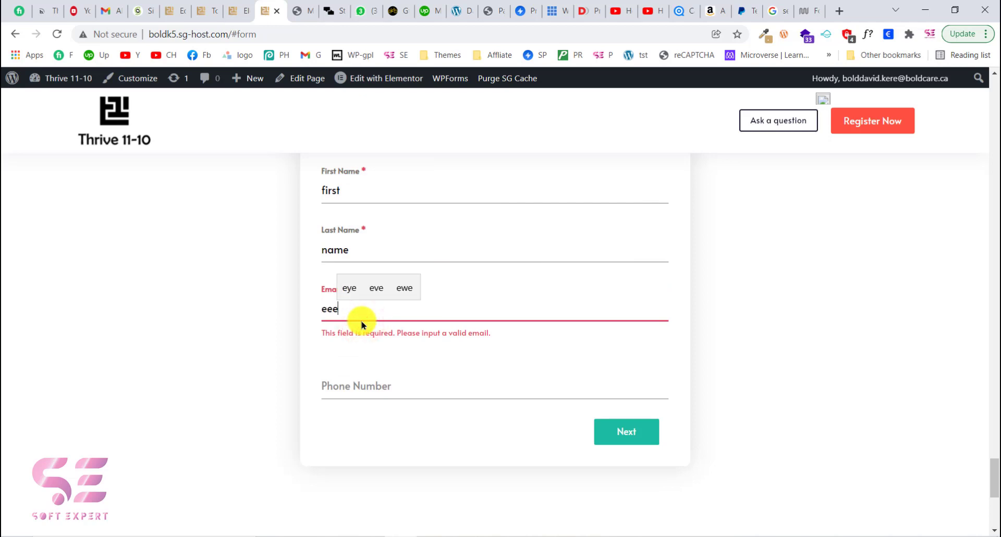
click(412, 376)
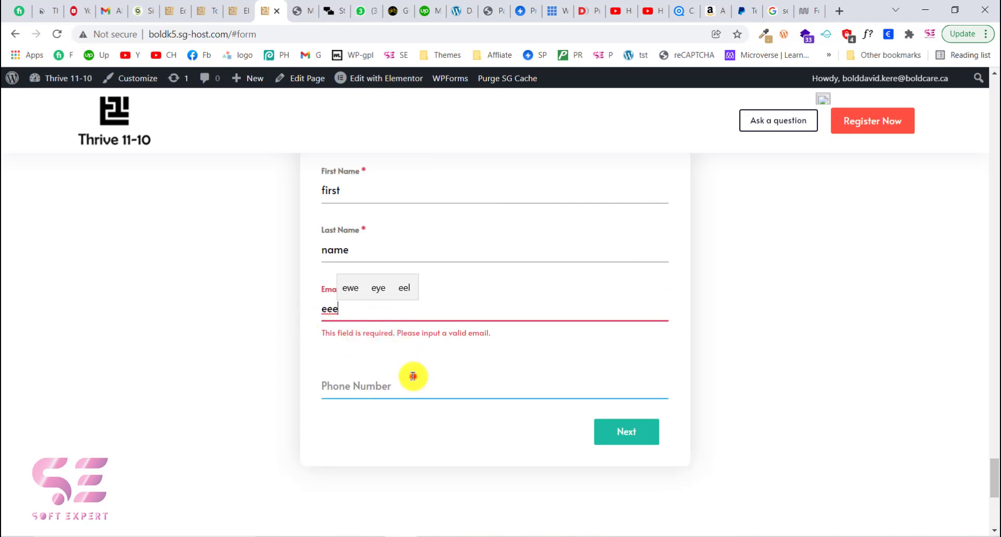
click(412, 376)
drag(320, 339, 404, 335)
click(355, 312)
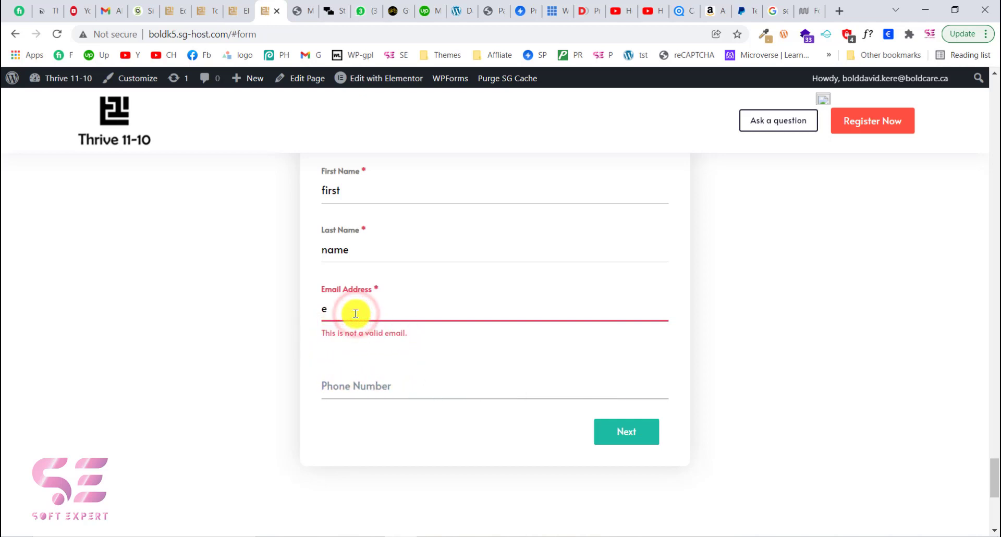
text(ex)
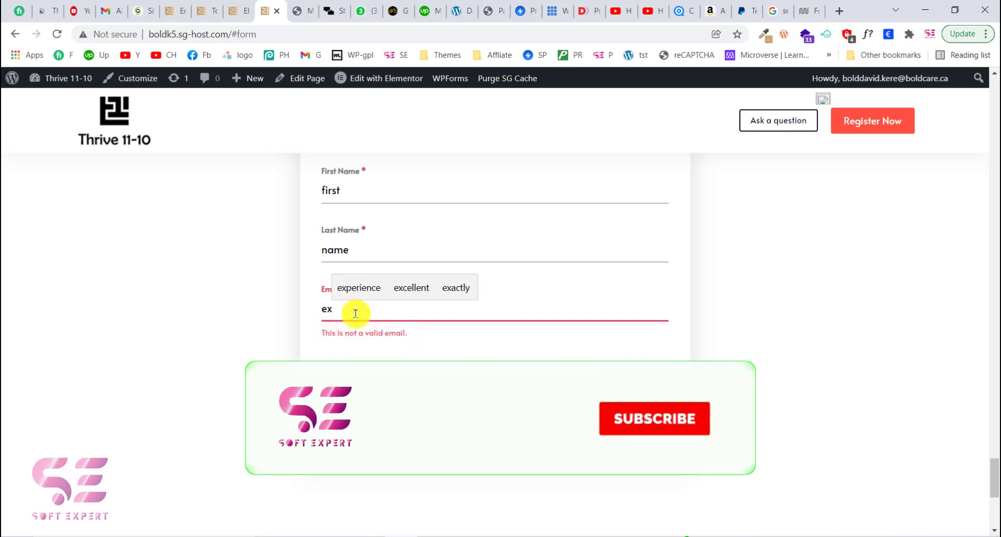
key(BackSpace)
key(BackSpace)
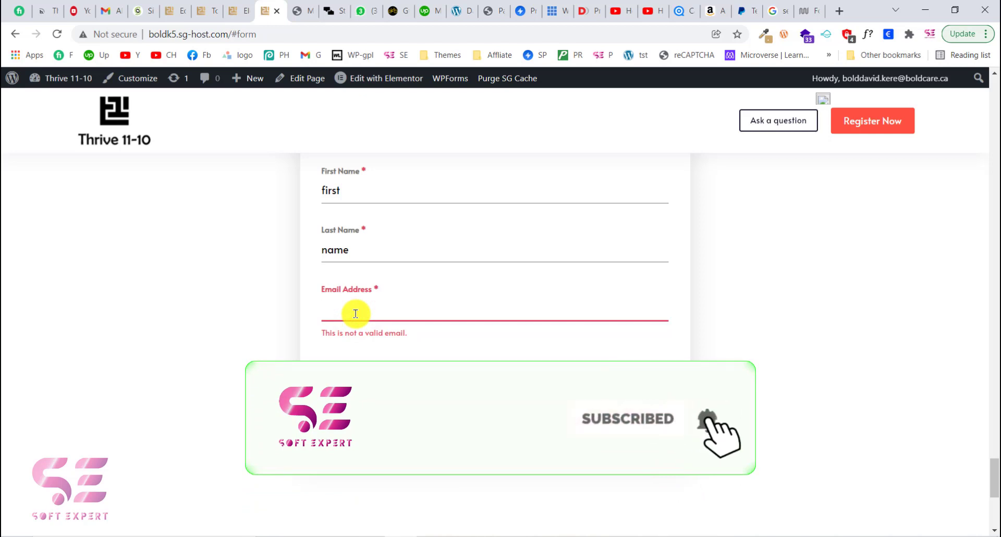
- Enter a sample e-mail address in the Email Address field and advance to page 2
text(example@gmail.com)
click(404, 287)
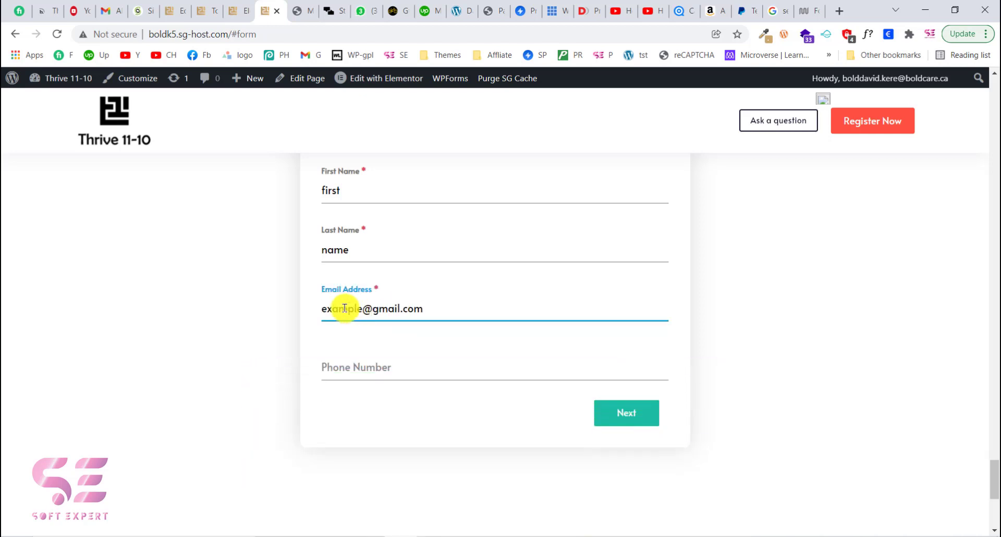
drag(426, 308, 362, 308)
click(449, 332)
scroll(452, 319, up, 1)
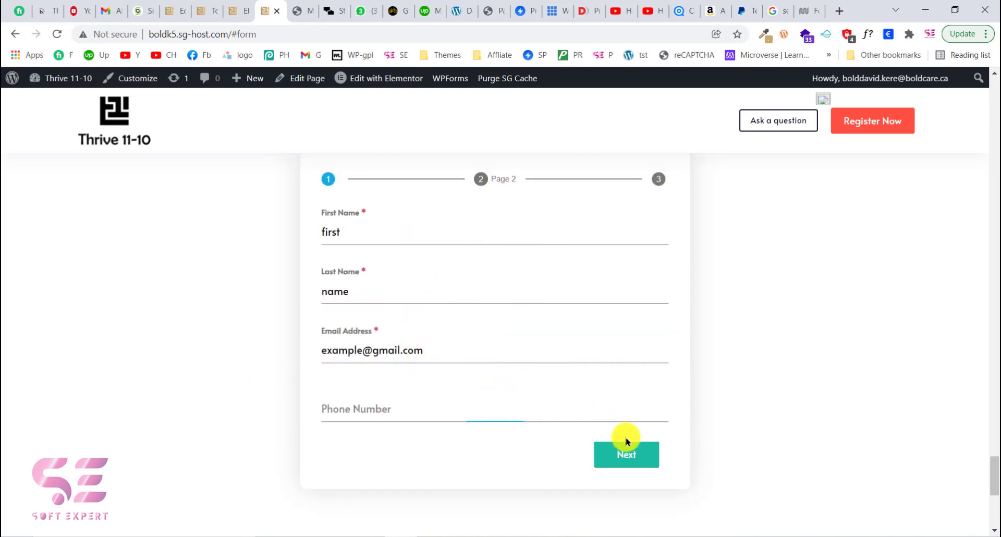
click(633, 455)
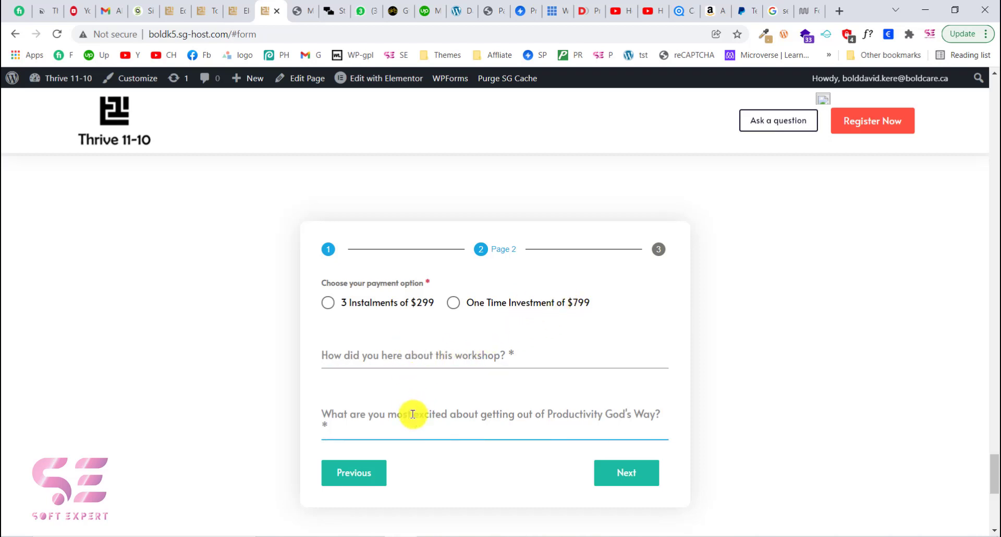
- Try advancing page 2 empty, then choose the One Time Investment of $799 payment option
click(617, 466)
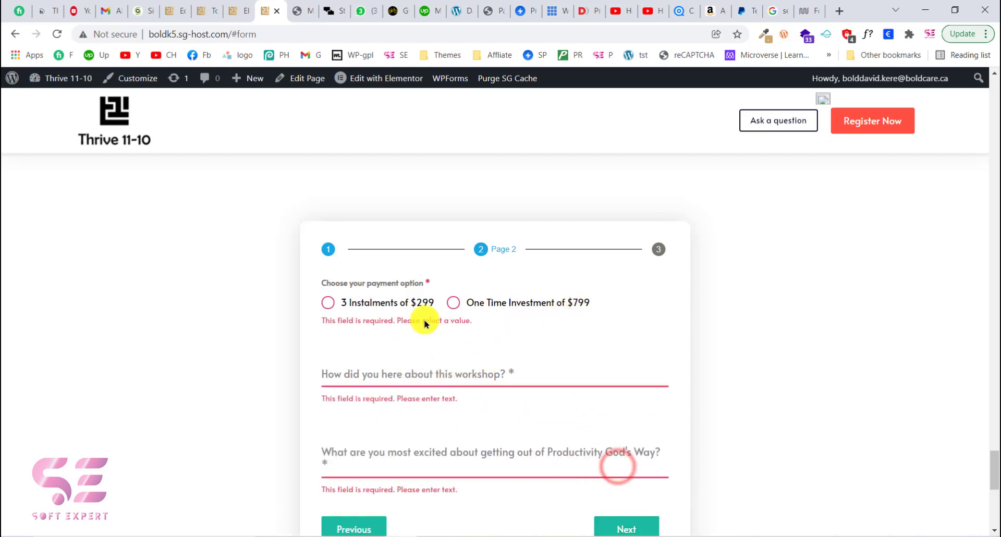
scroll(412, 338, down, 2)
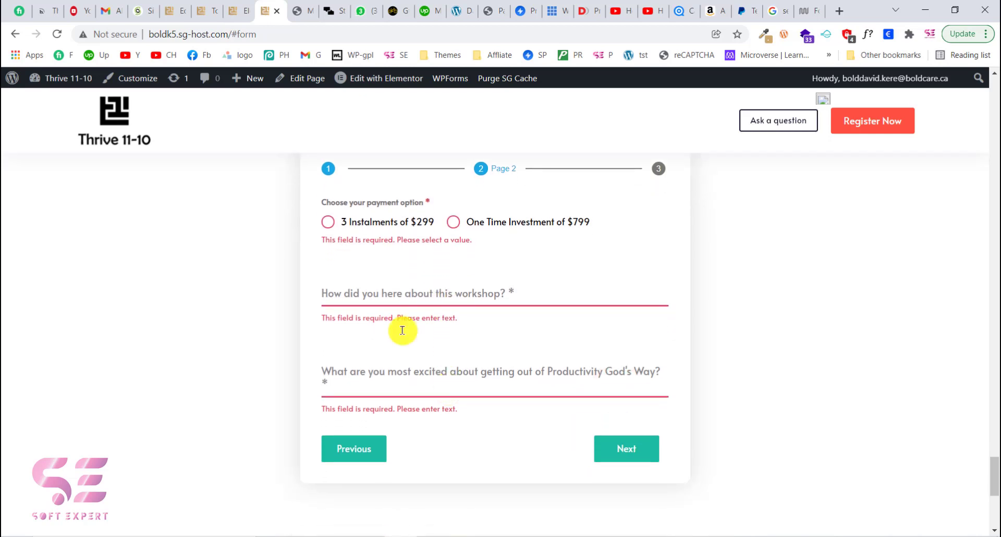
click(326, 223)
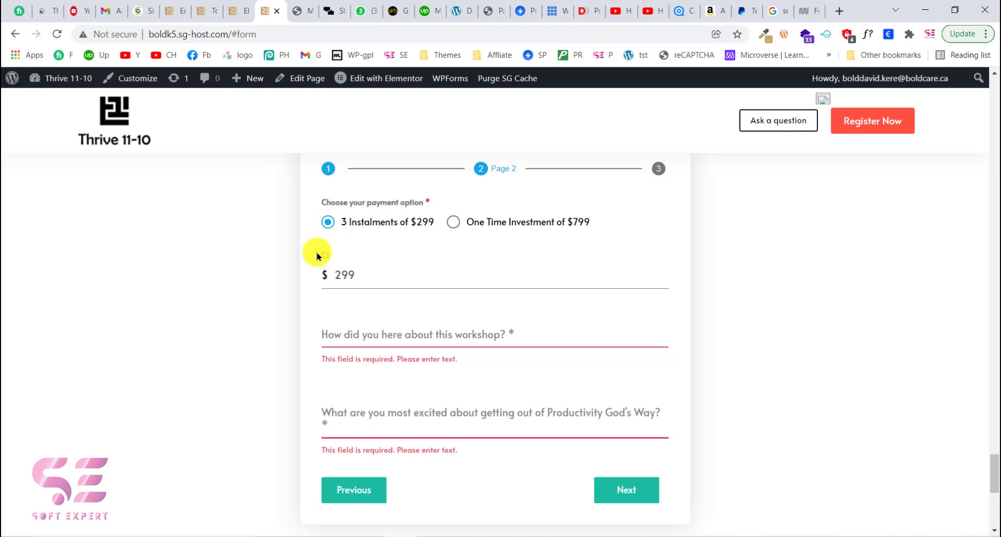
click(333, 253)
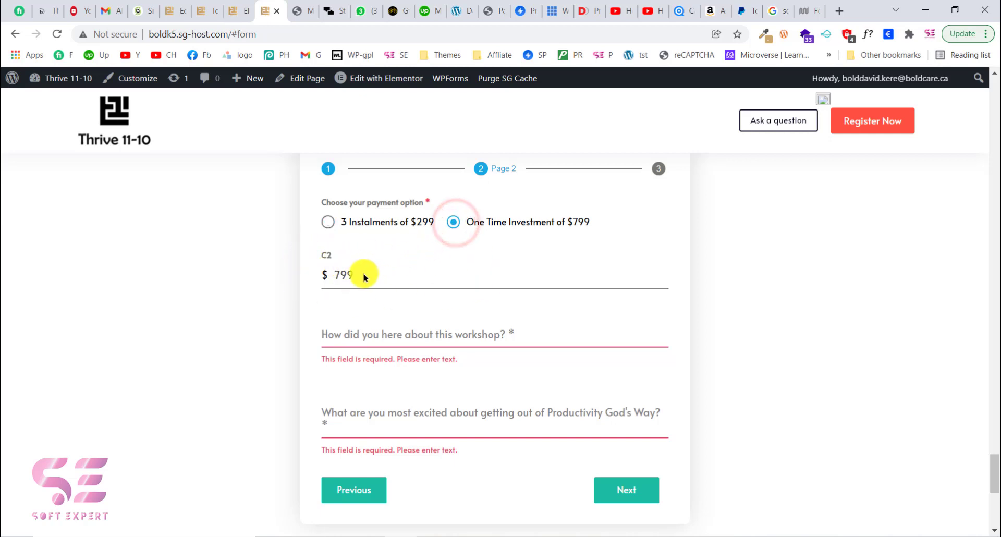
drag(343, 279, 570, 219)
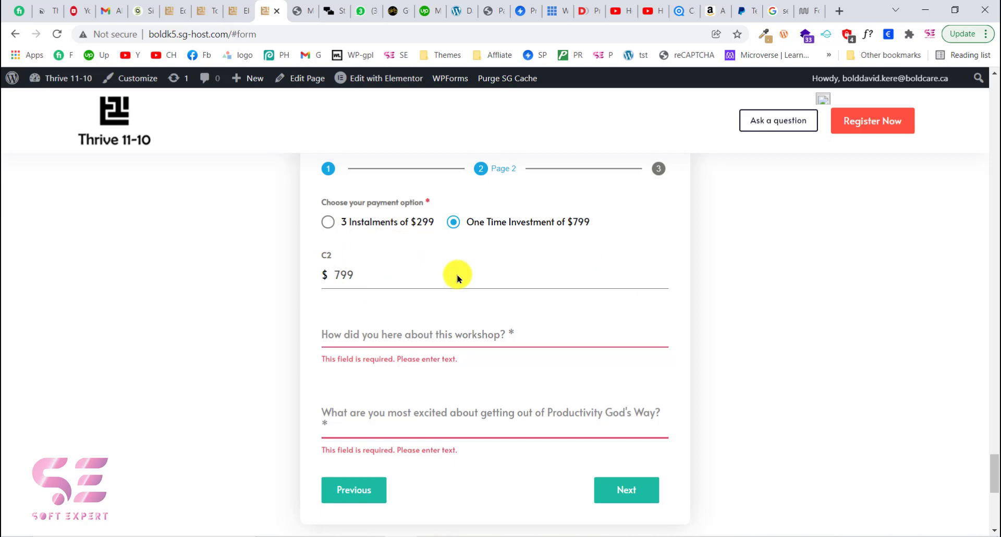
- Answer both workshop questions with "answer" and advance to the payment page
scroll(490, 274, down, 1)
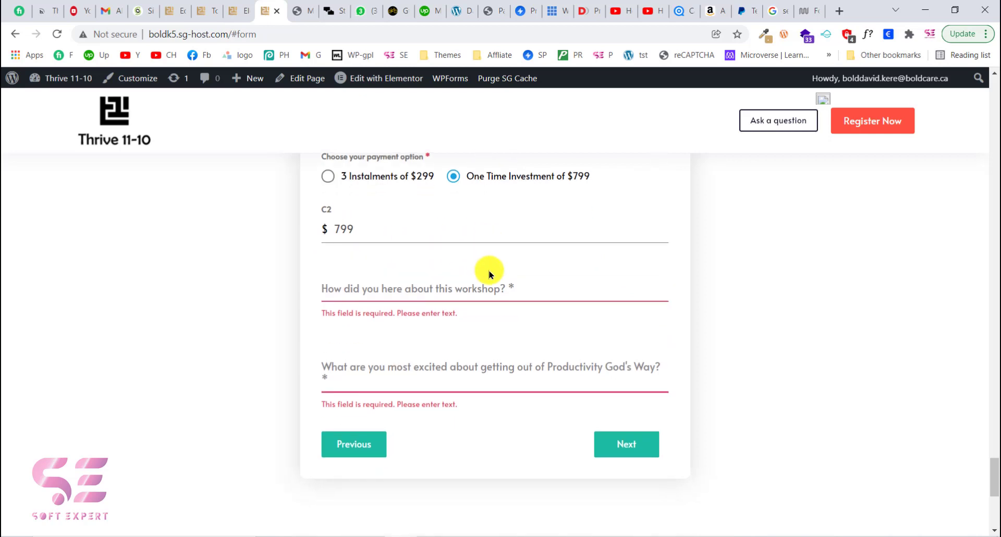
click(444, 291)
text(answer)
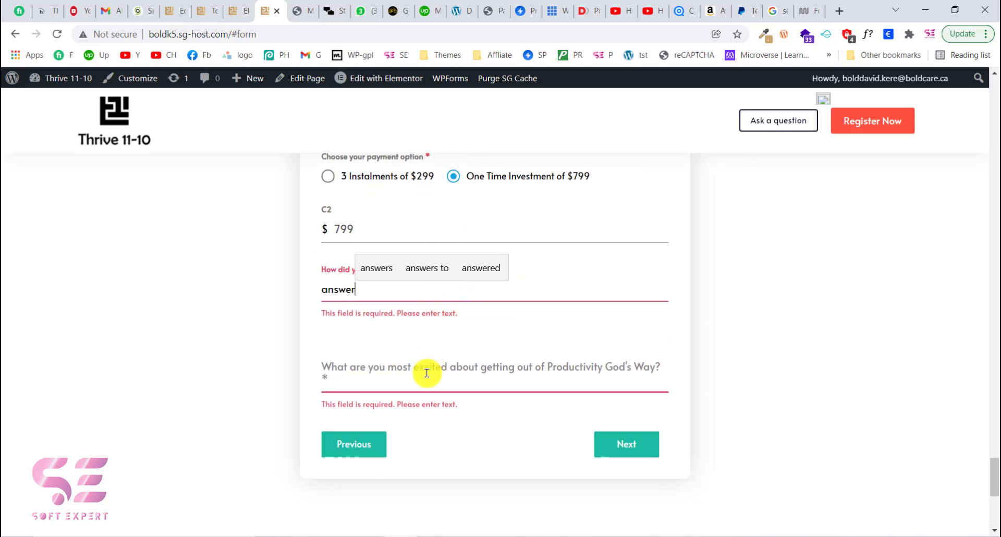
click(427, 373)
text(anser)
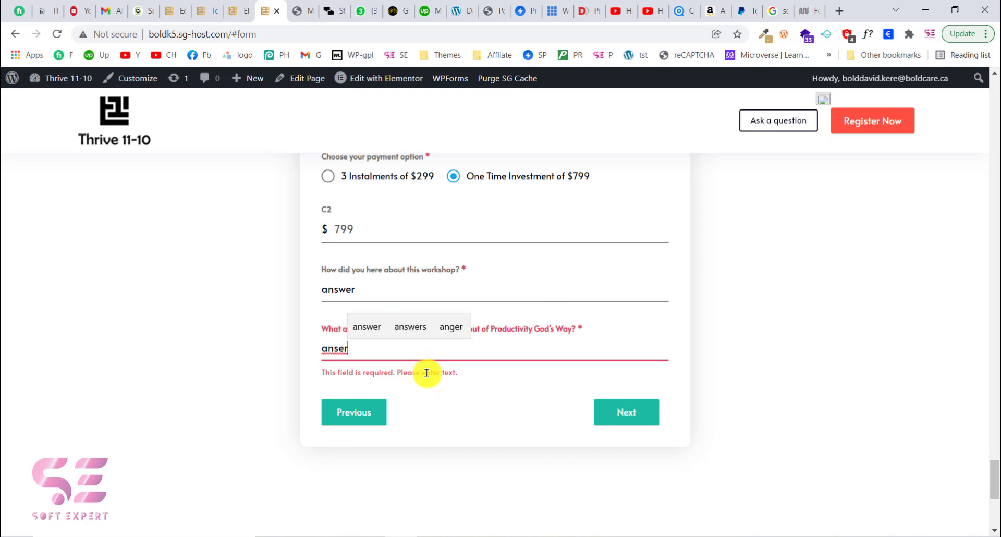
key(BackSpace)
key(BackSpace)
text(wer)
click(617, 405)
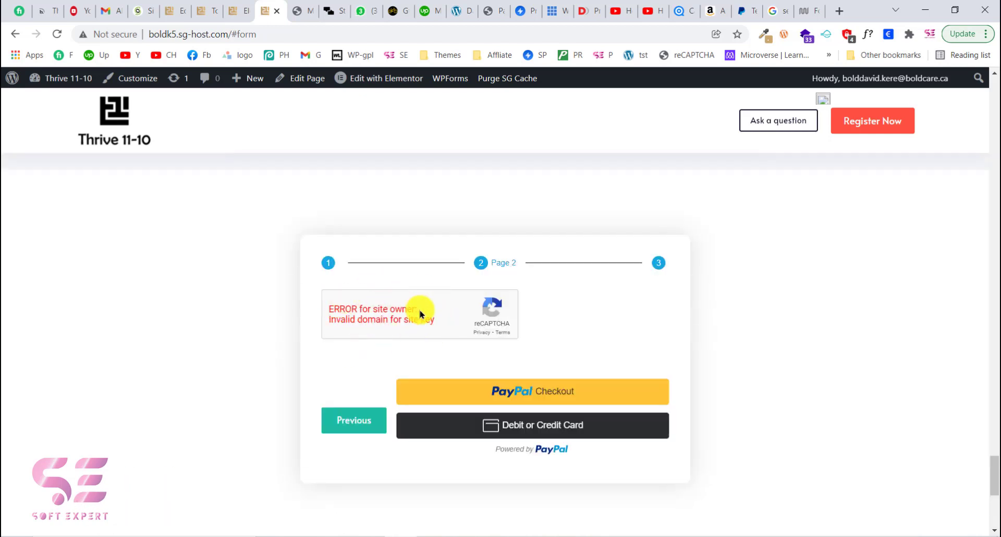
- Open the Debit or Credit Card payment option and close the PayPal login window
mouse_move(417, 313)
mouse_down()
mouse_move(436, 315)
mouse_move(380, 319)
mouse_move(415, 314)
mouse_up()
click(380, 319)
click(344, 308)
click(340, 306)
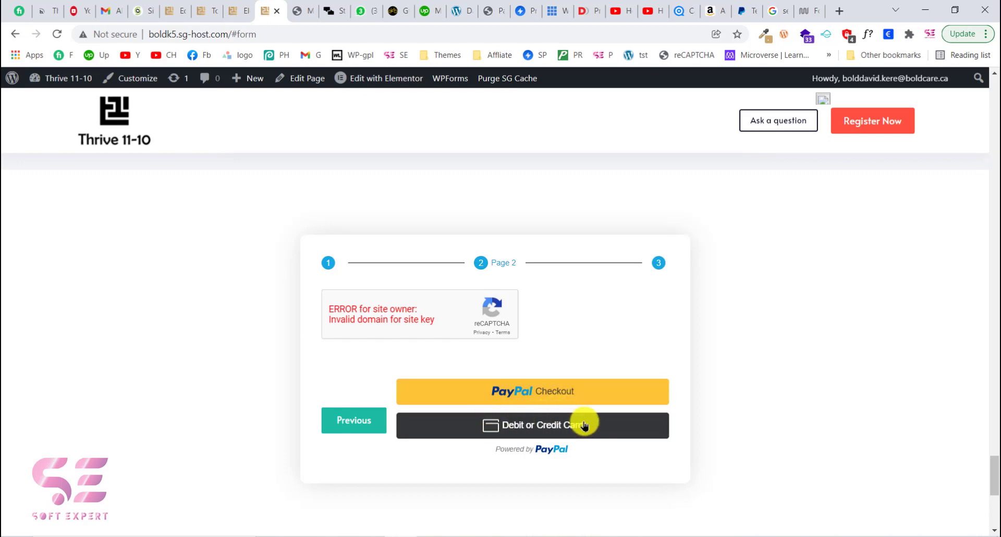
click(571, 395)
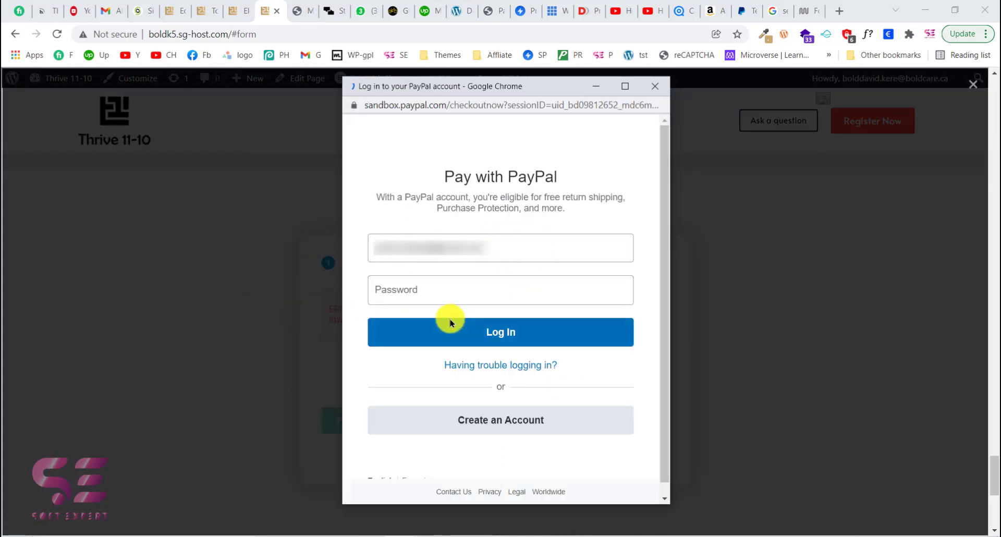
click(652, 85)
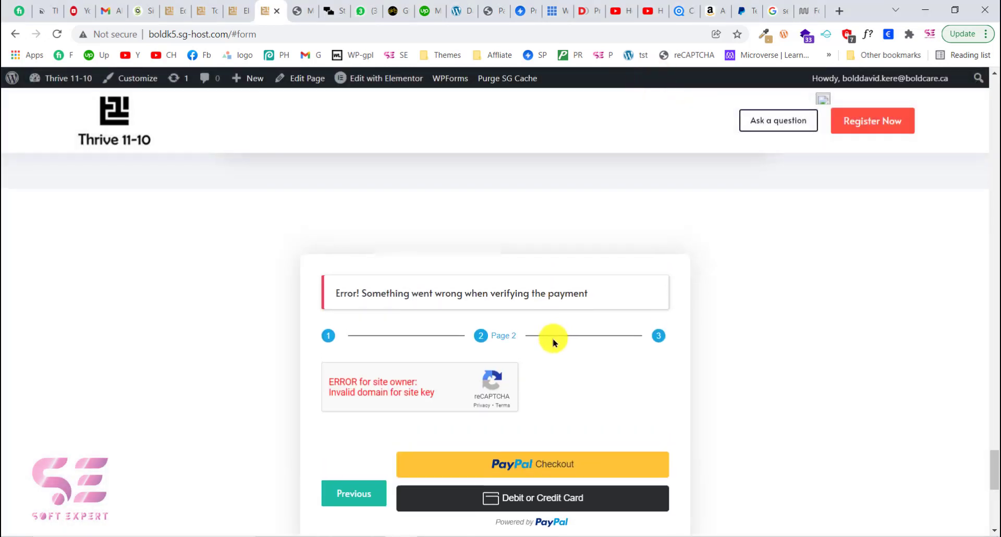
- Scroll through the payment page and the landing page content below the form
scroll(547, 384, down, 1)
drag(351, 230, 472, 235)
click(613, 221)
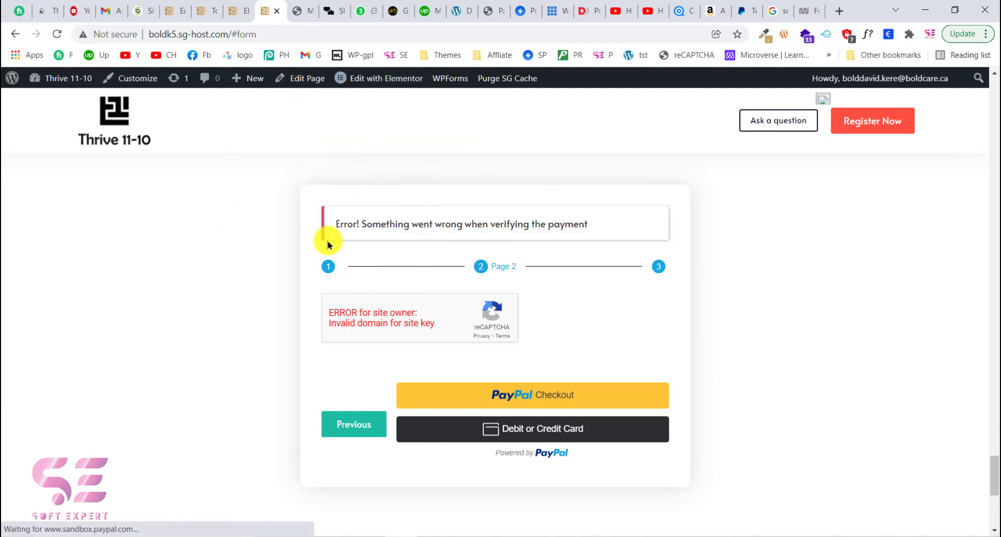
scroll(328, 244, up, 15)
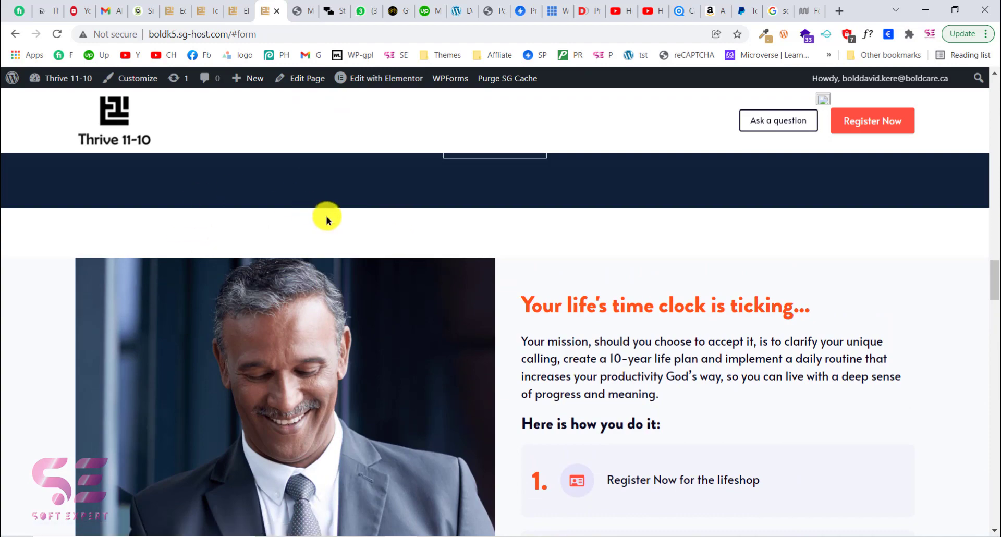
scroll(666, 332, down, 15)
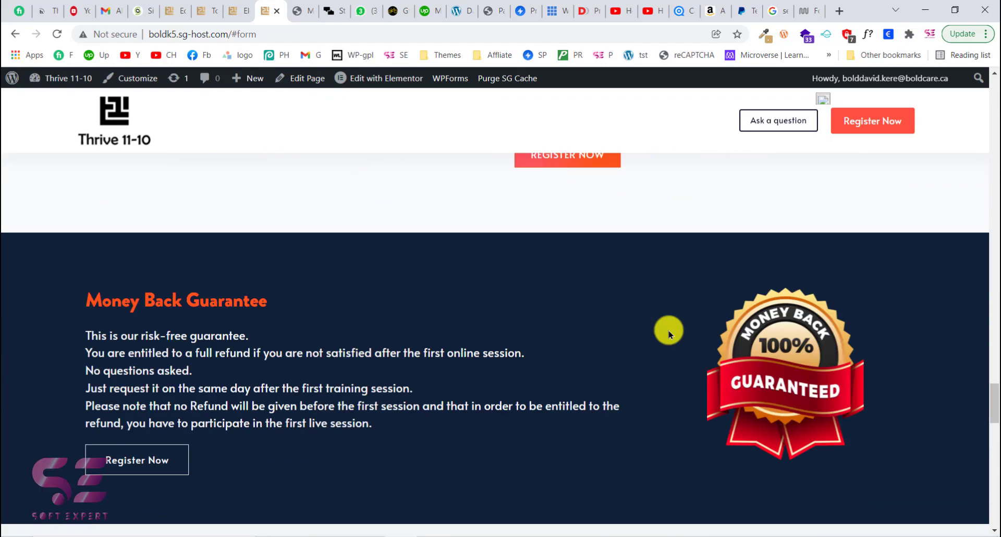
- Scroll through the landing page back up to the registration form
scroll(668, 332, down, 7)
scroll(479, 419, down, 2)
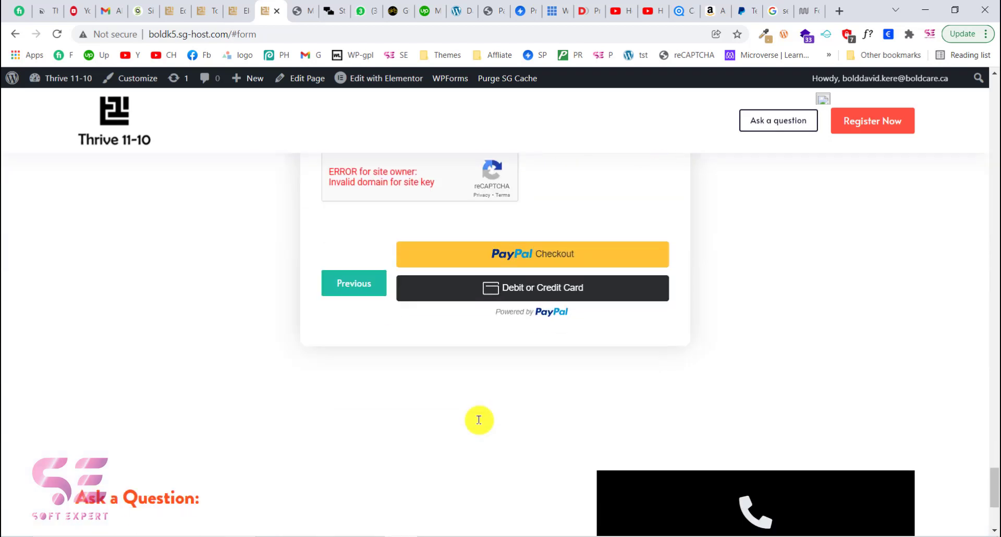
scroll(497, 257, up, 2)
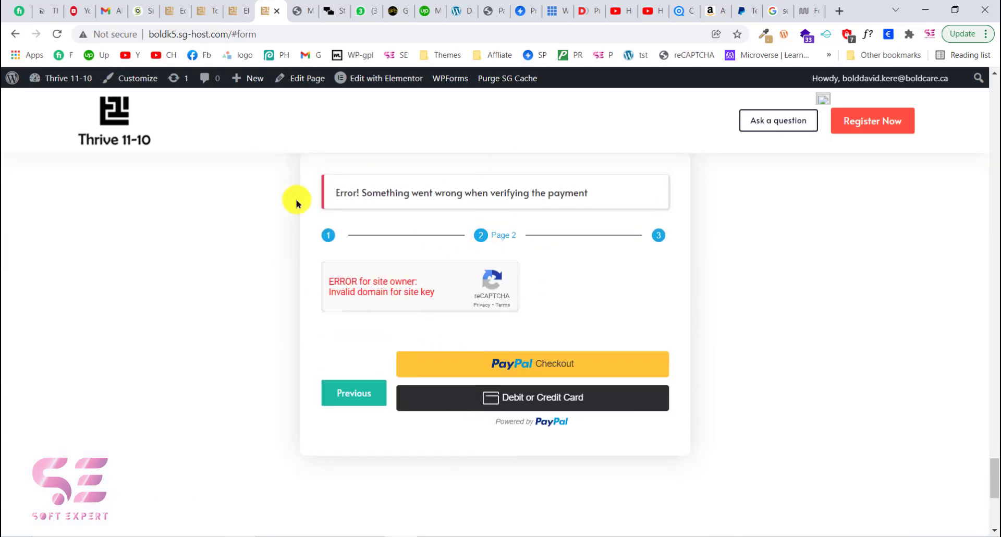
- Switch to the Forminator form editor and scroll through the existing form's fields
click(178, 7)
scroll(152, 246, down, 4)
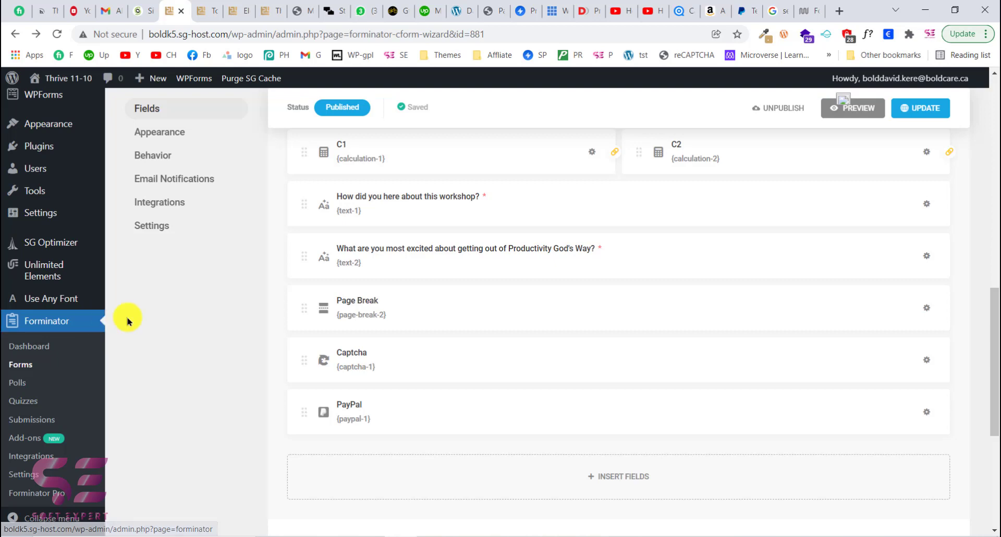
scroll(127, 319, down, 3)
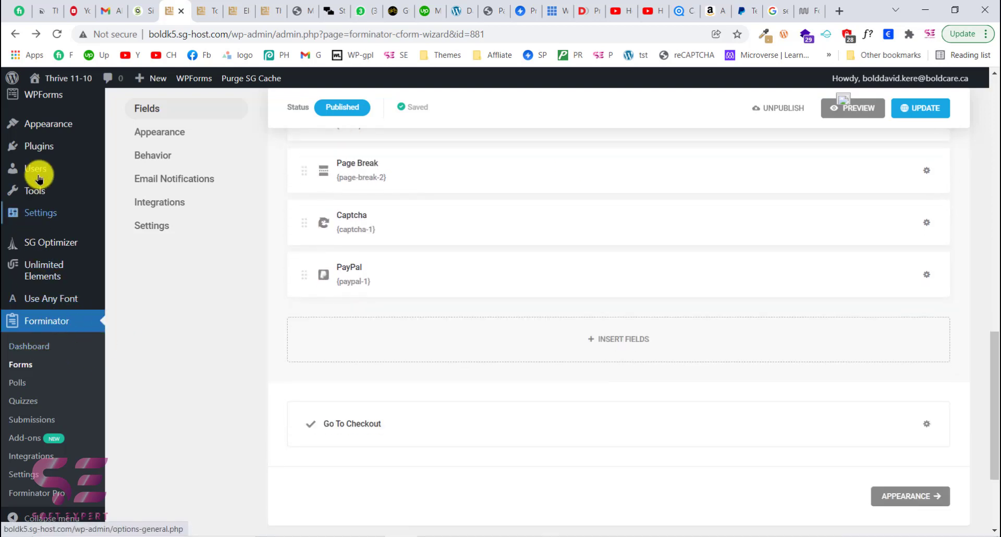
- Open the add-plugins page and search the plugin directory for forminator
mouse_move(45, 145)
click(139, 167)
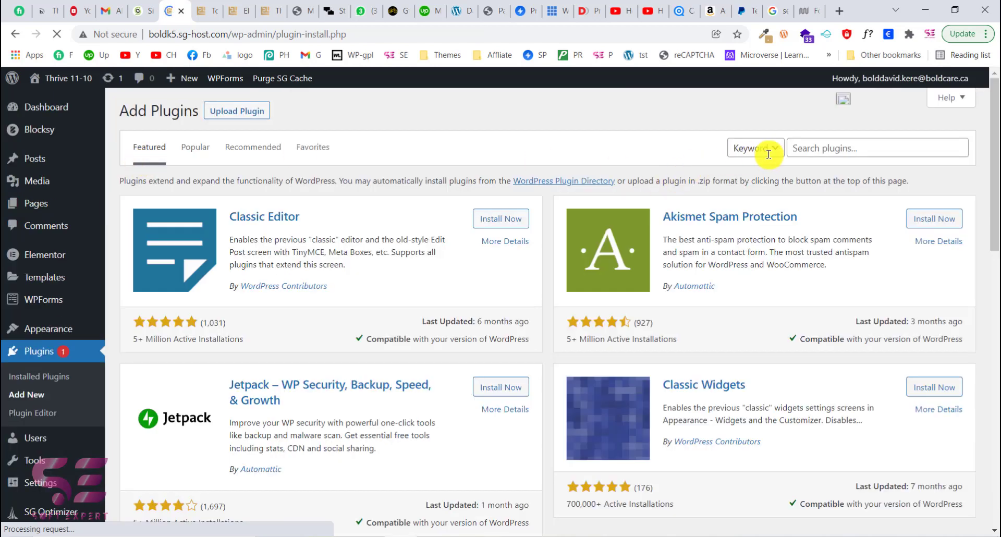
text(forminator)
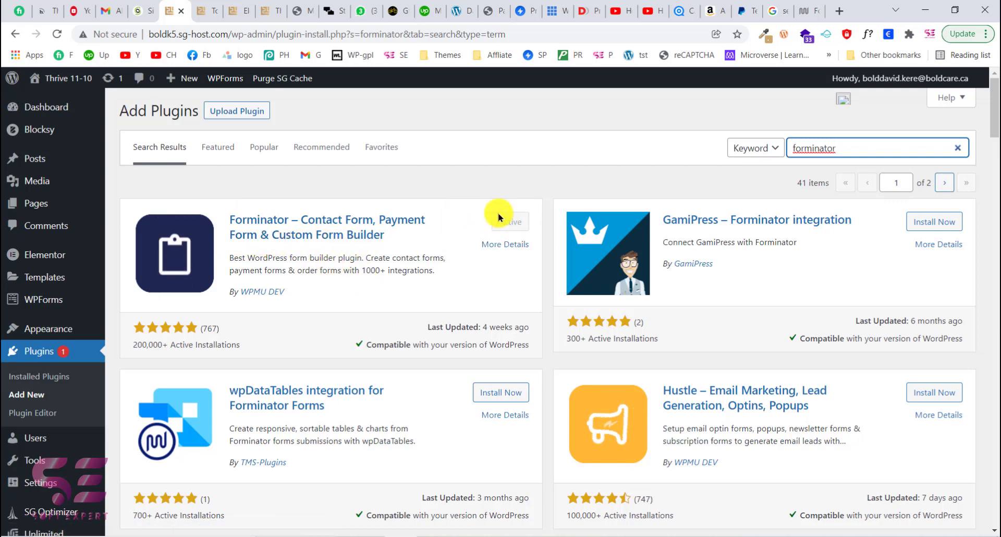
- Open the Forminator dashboard and create a new form from the Blank template named "New form"
scroll(179, 334, down, 2)
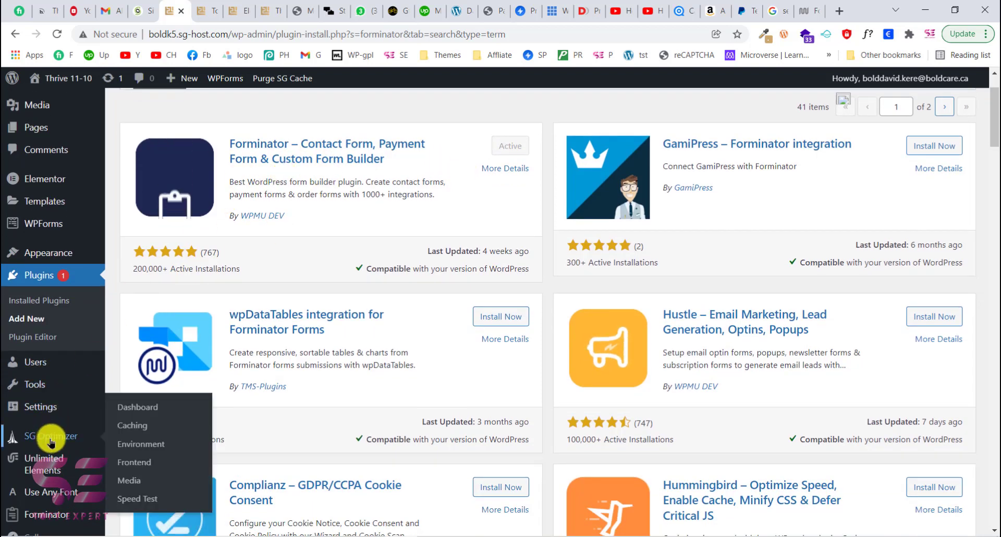
scroll(26, 448, down, 3)
mouse_move(31, 496)
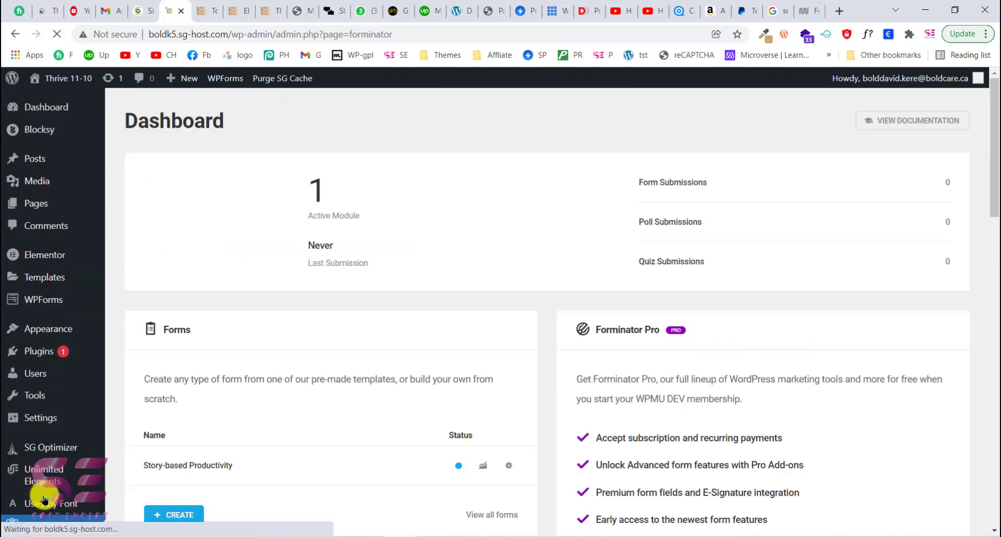
scroll(324, 291, down, 6)
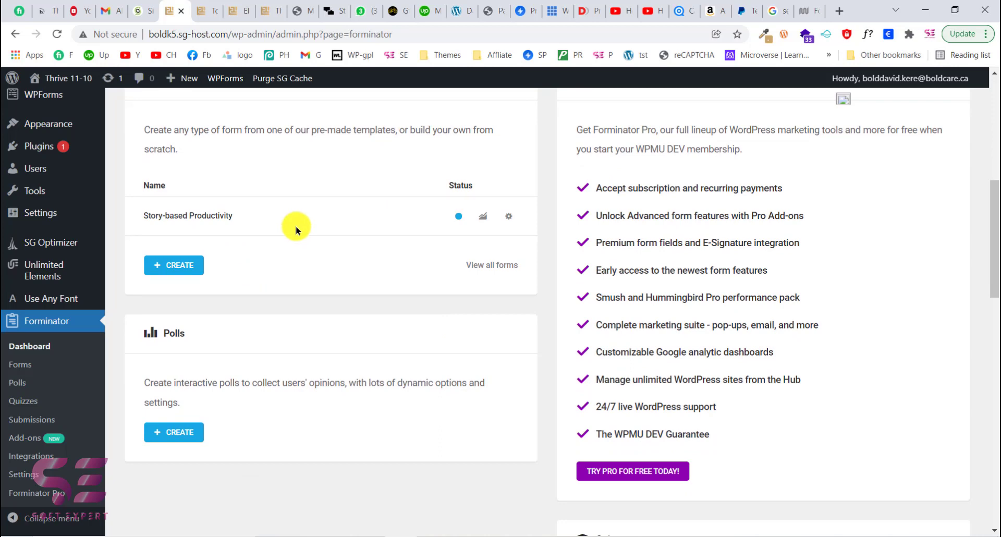
click(186, 271)
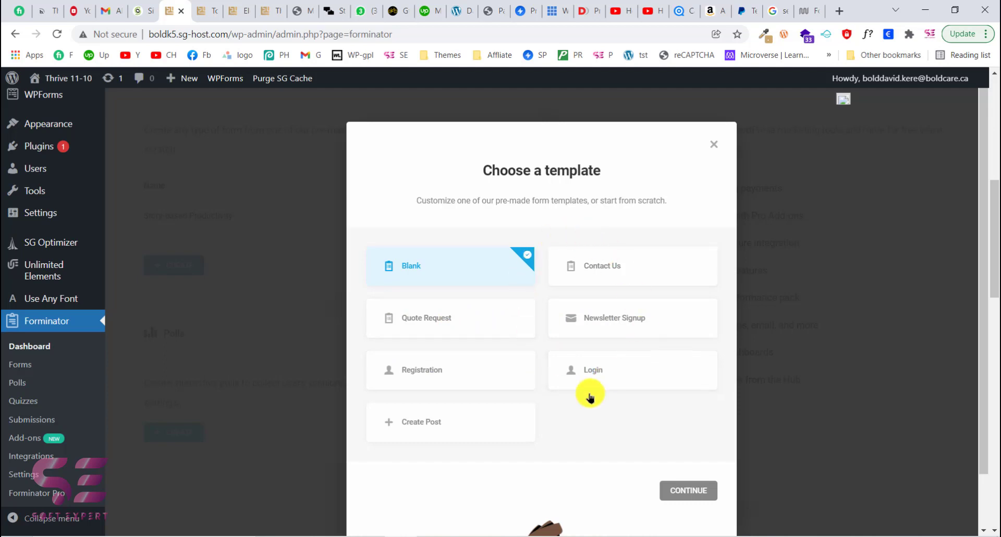
scroll(485, 363, down, 1)
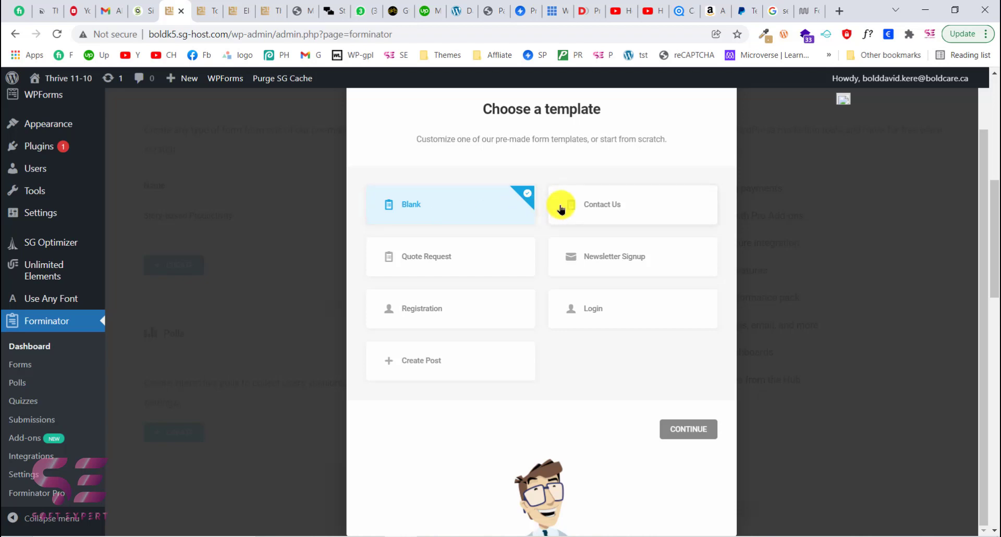
scroll(571, 356, down, 1)
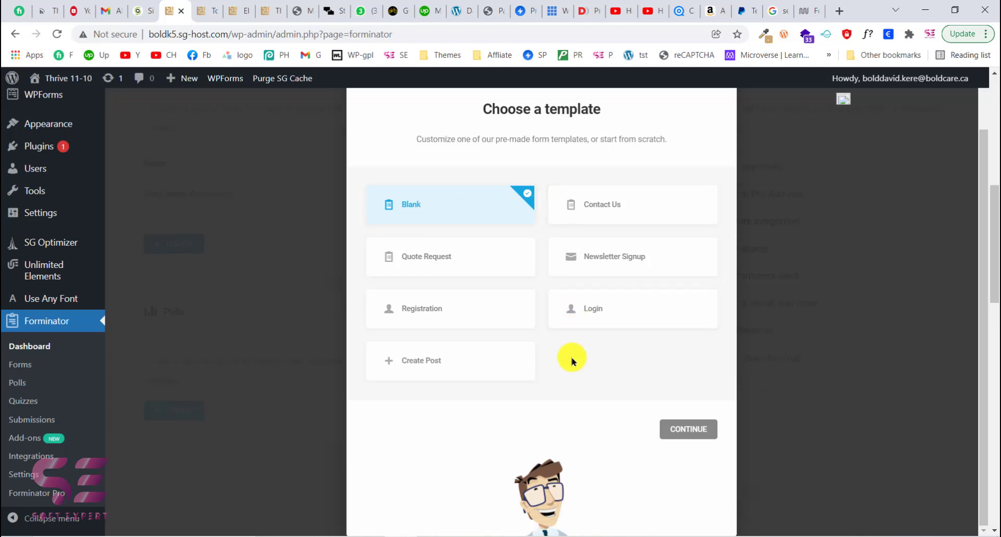
click(695, 425)
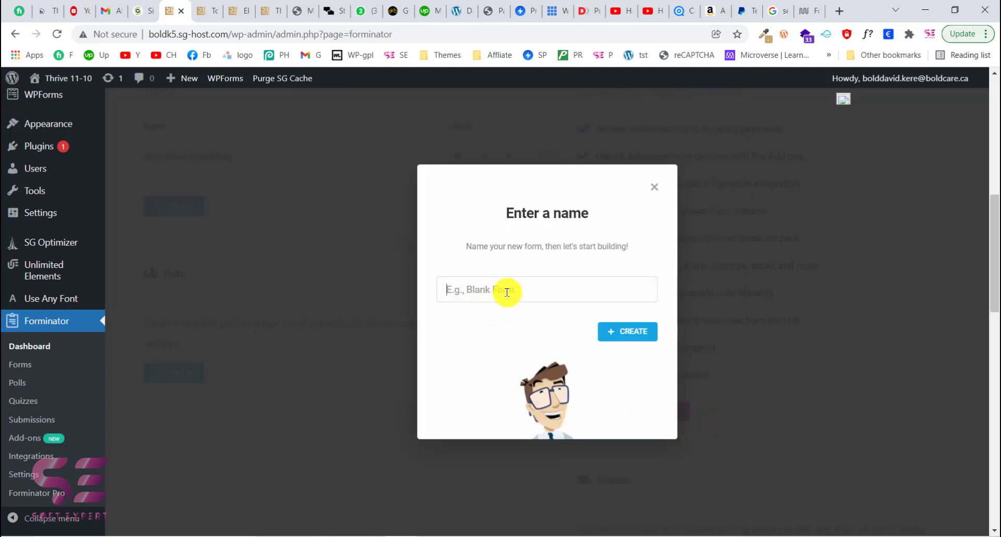
text(New form)
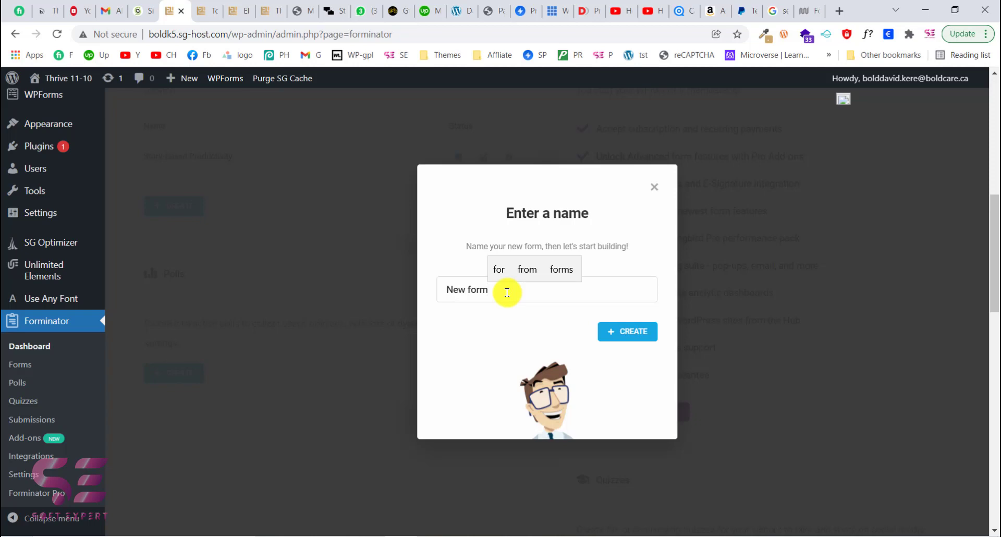
click(634, 334)
- Insert a Name field into the new form
scroll(475, 306, down, 3)
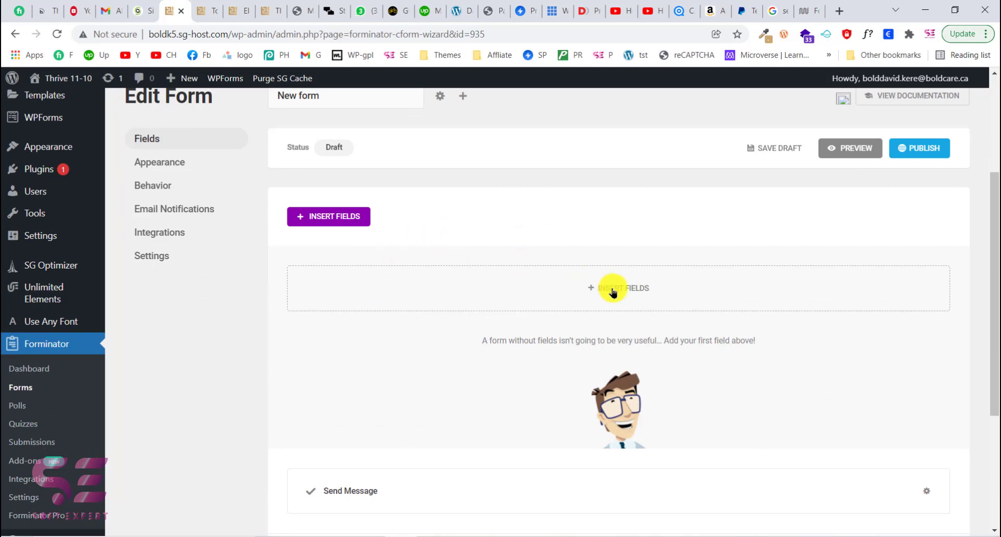
click(353, 217)
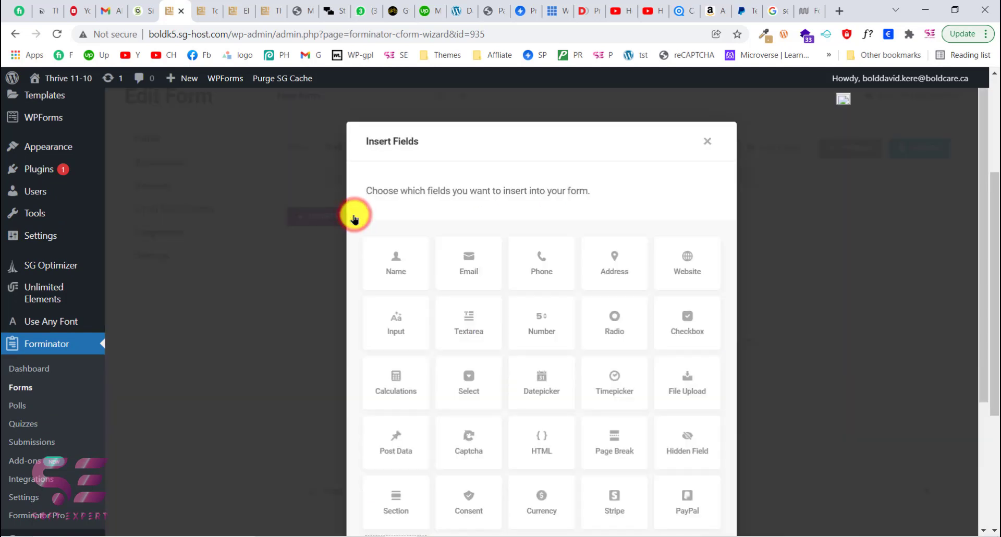
scroll(465, 298, down, 3)
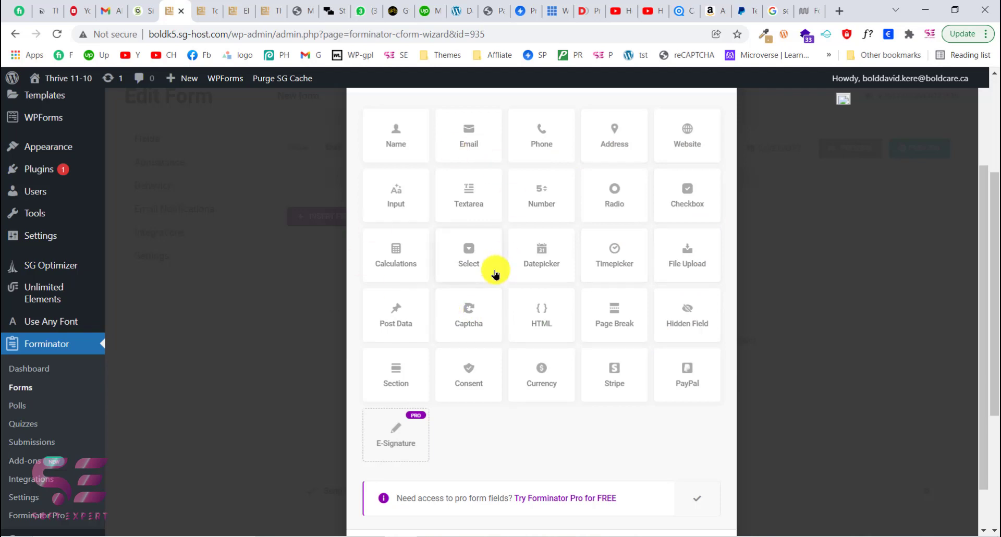
click(390, 154)
scroll(498, 417, down, 1)
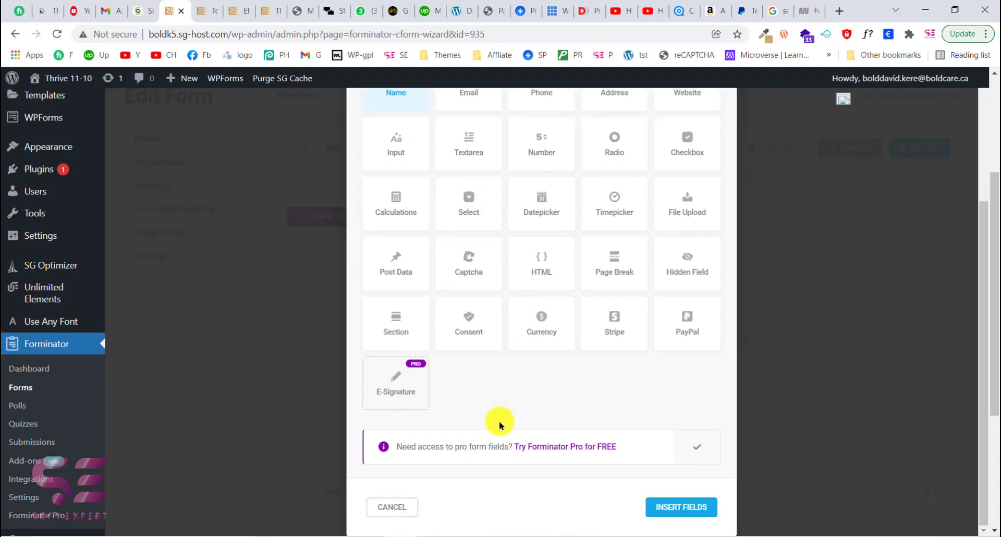
click(695, 511)
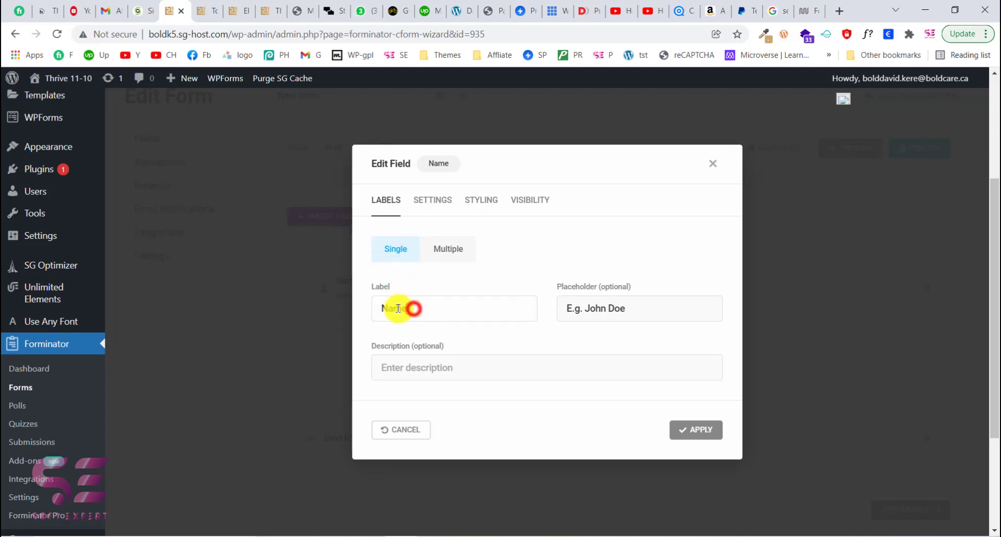
- Switch the Name field's labels from Single to Multiple parts
drag(397, 309, 375, 308)
click(376, 308)
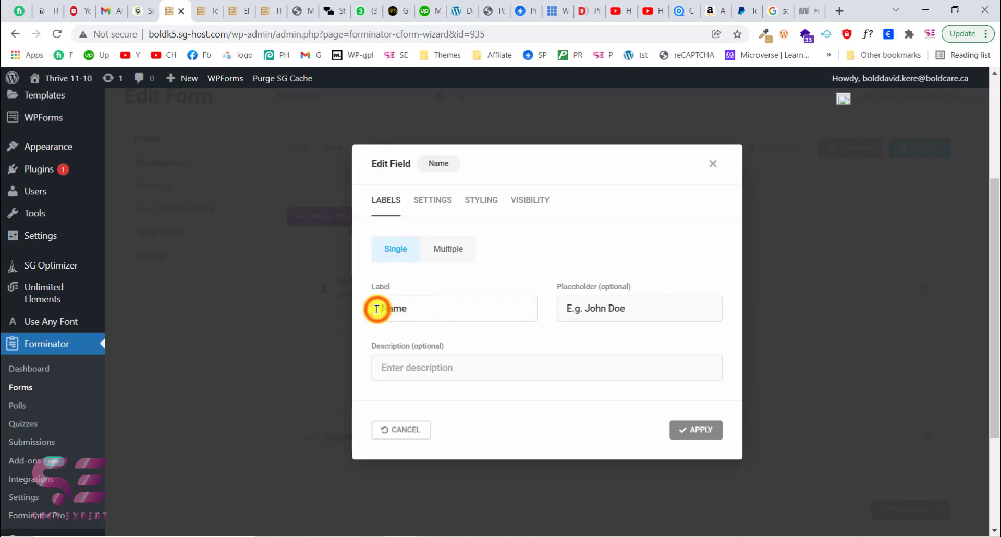
click(449, 249)
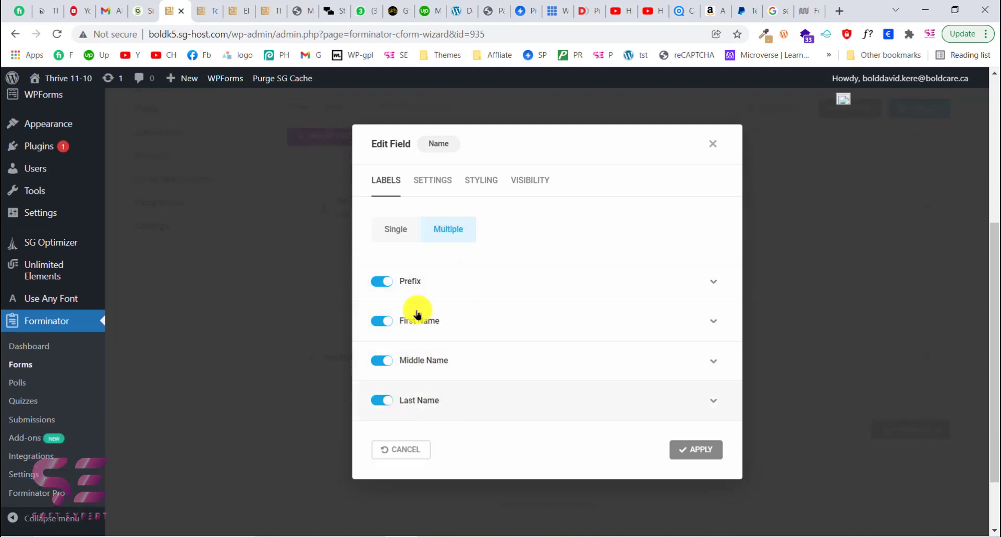
- Inspect the Prefix sub-field's label and default value options
click(478, 284)
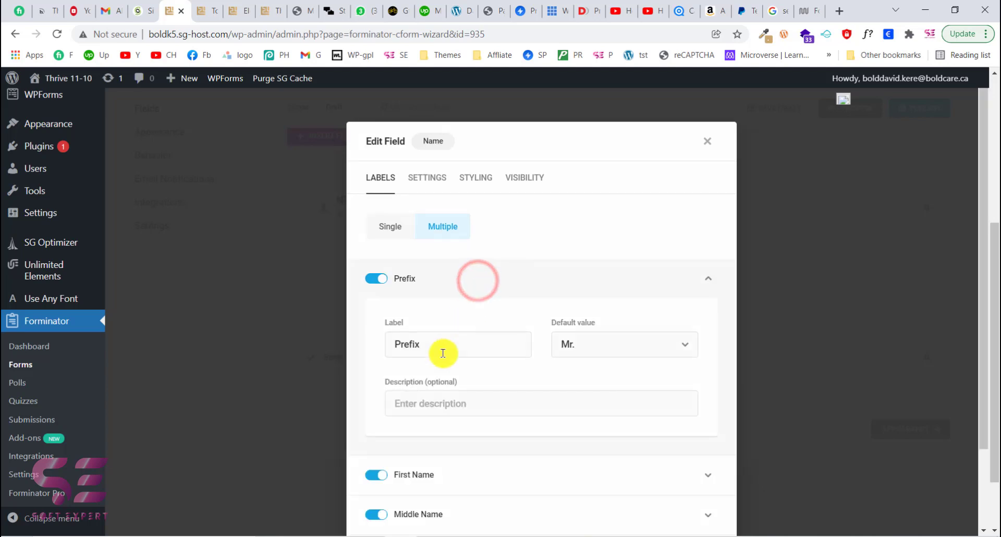
click(584, 338)
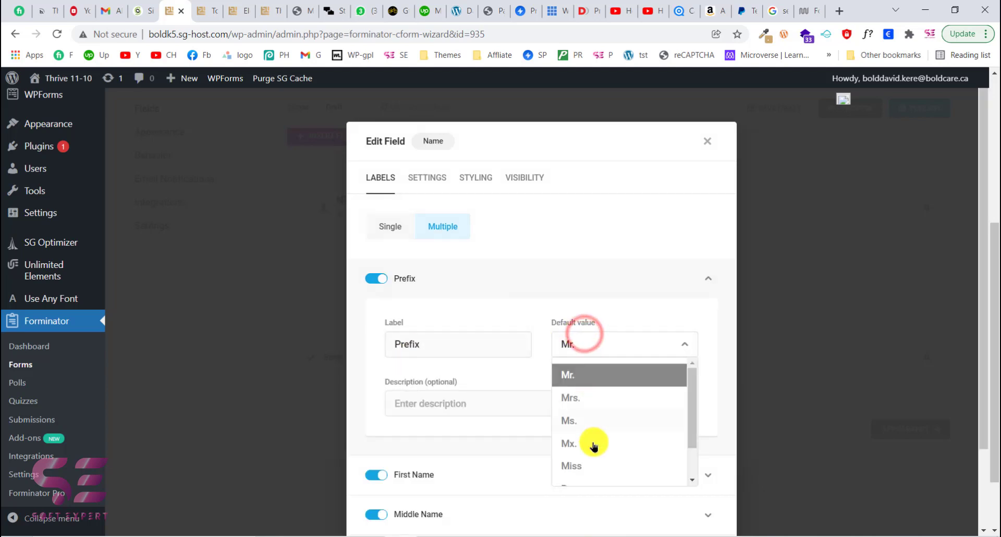
scroll(593, 441, down, 2)
scroll(592, 376, up, 2)
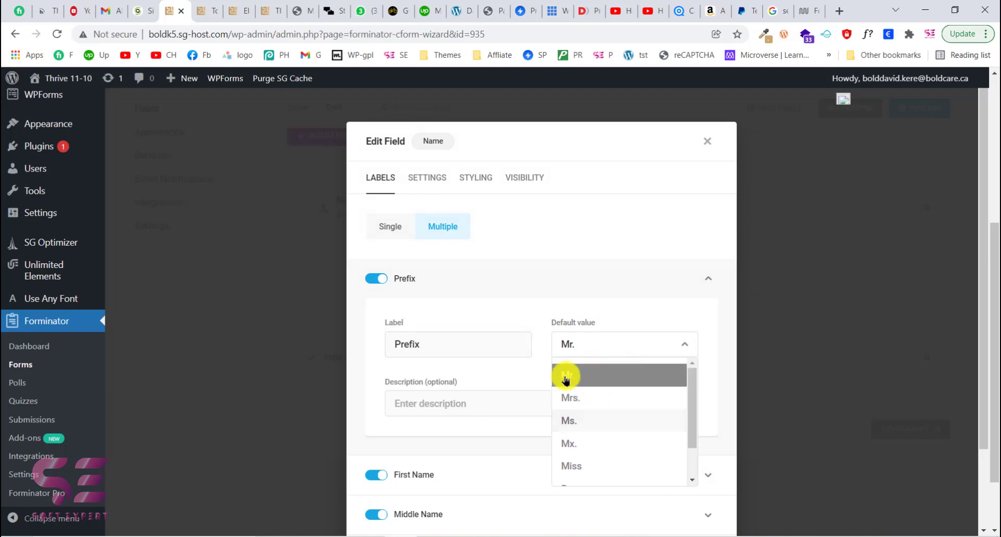
click(537, 258)
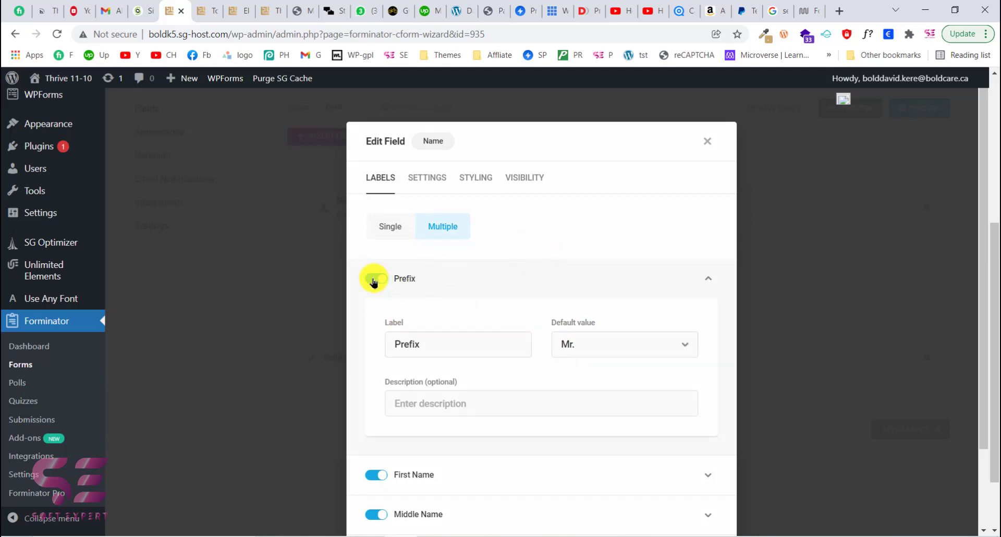
click(457, 264)
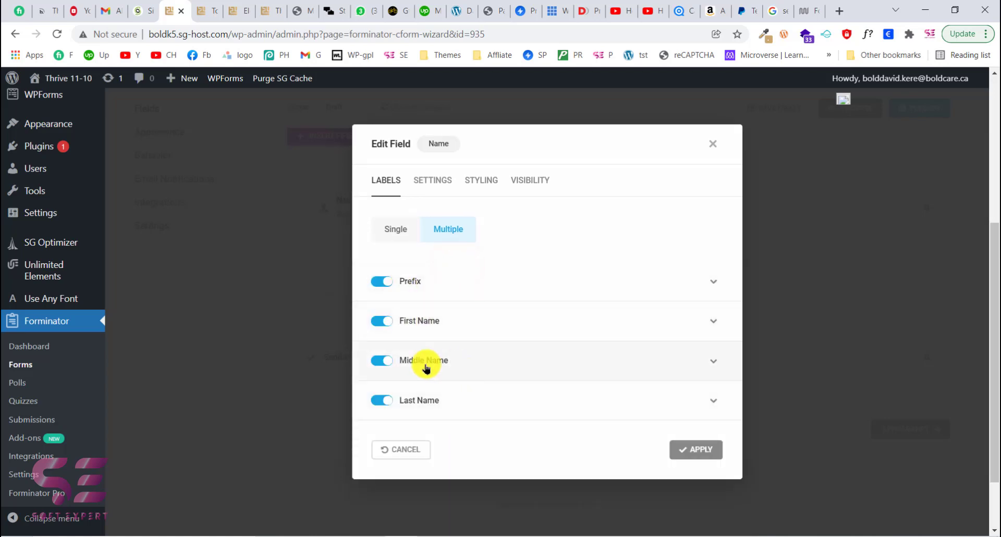
- Turn off the Middle Name part, review the field's other tabs, and apply the Name field settings
click(385, 360)
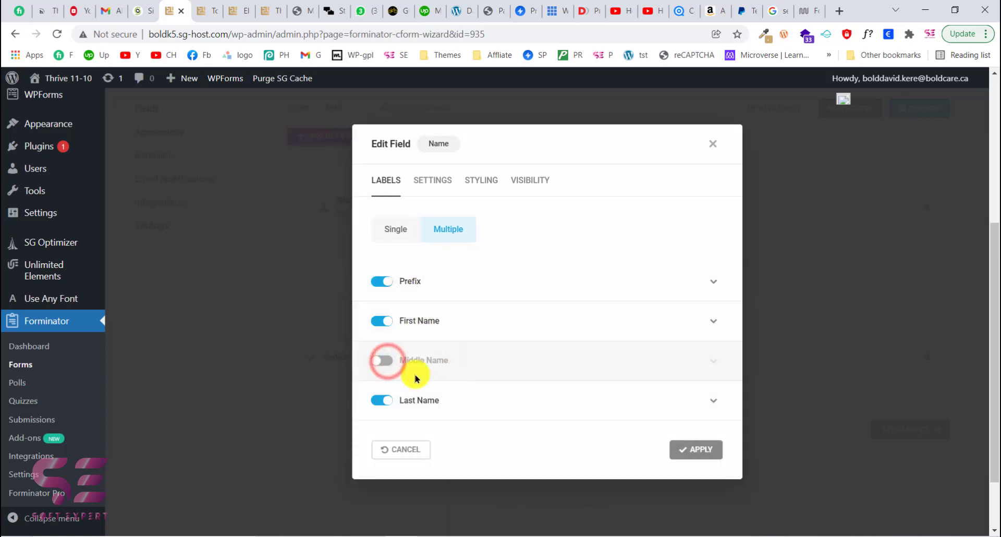
click(426, 172)
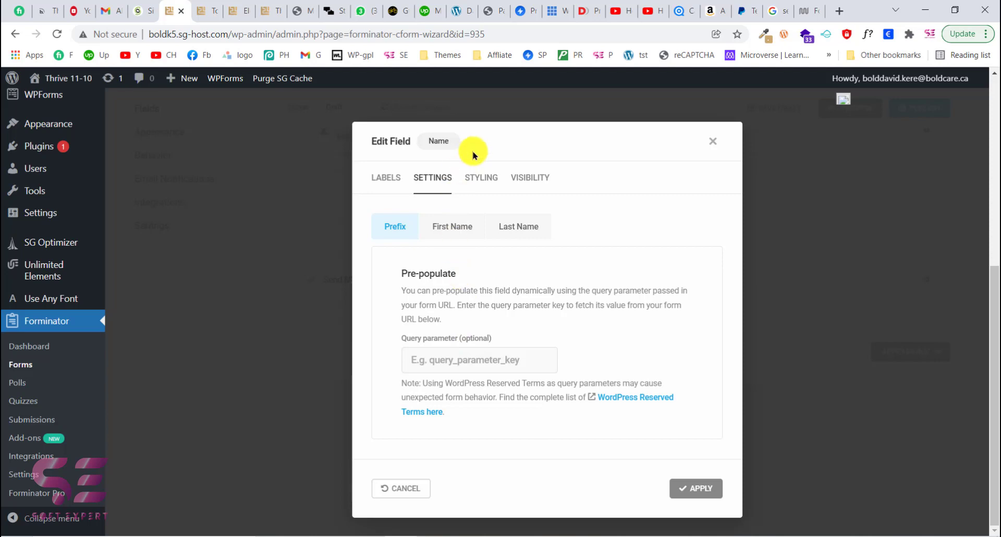
click(476, 178)
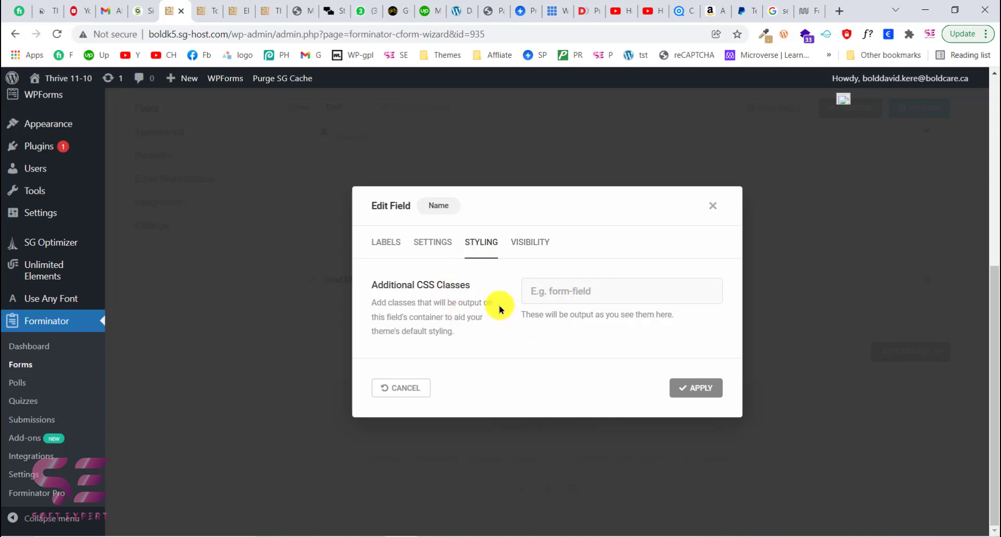
click(528, 241)
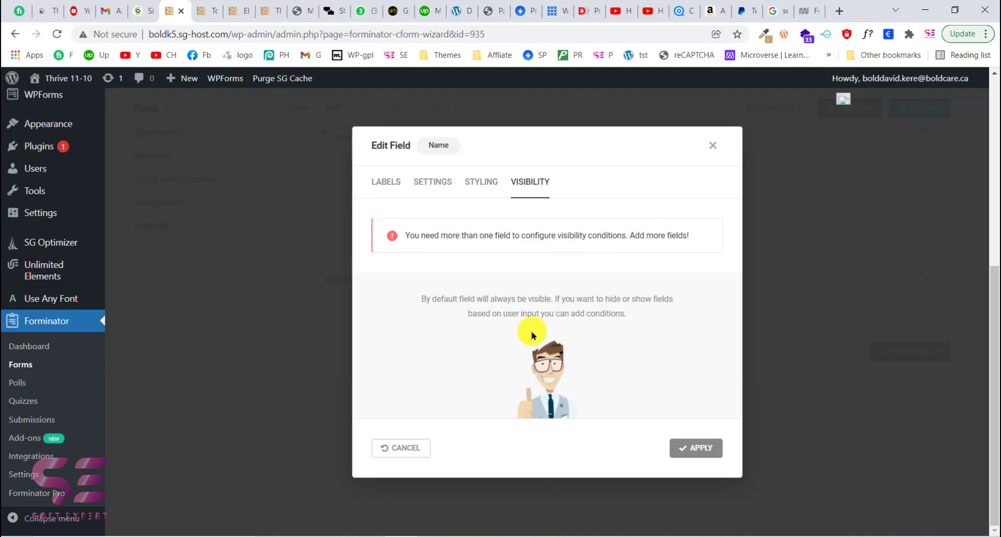
click(698, 448)
- Preview the form and close the preview
scroll(565, 301, up, 2)
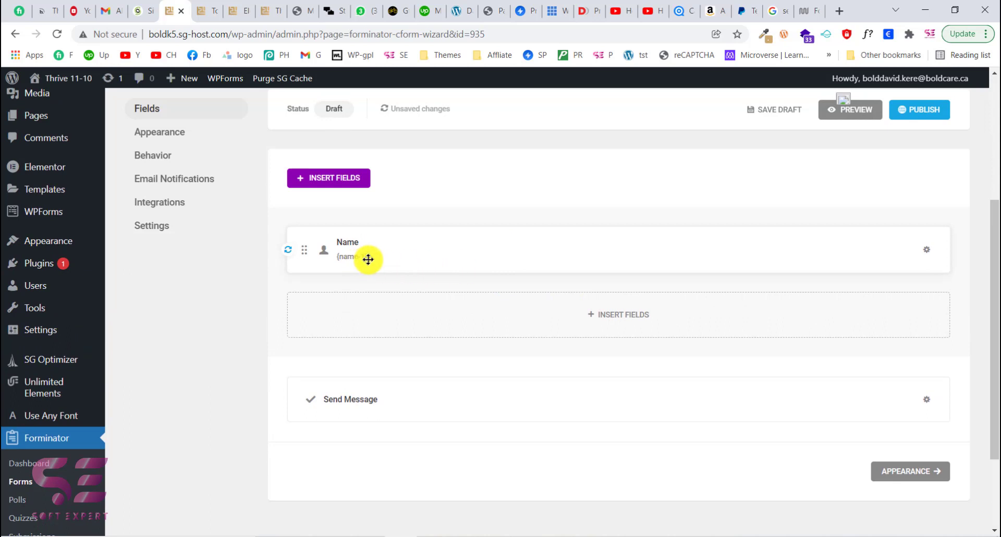
click(841, 116)
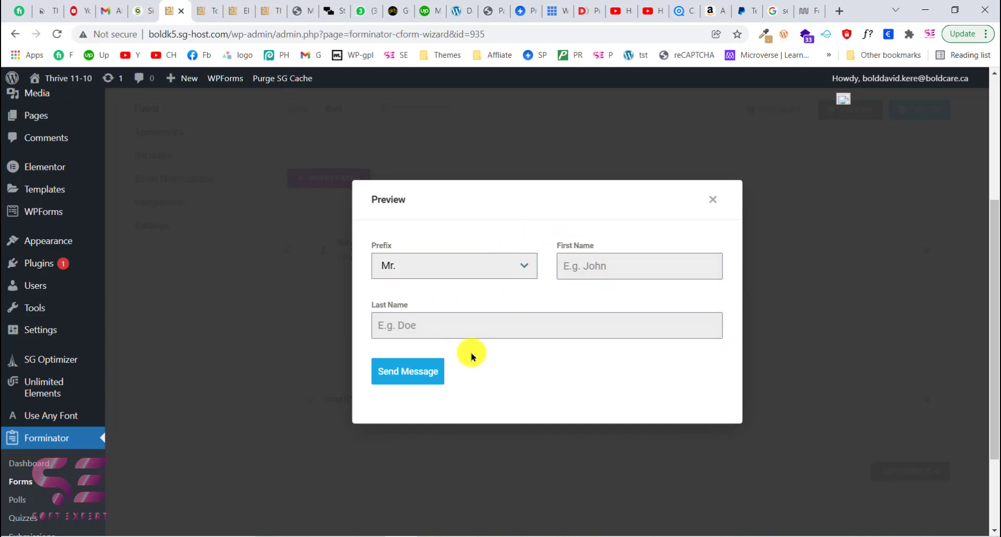
click(709, 209)
- Insert an Email field into the form below the Name field
scroll(532, 336, down, 1)
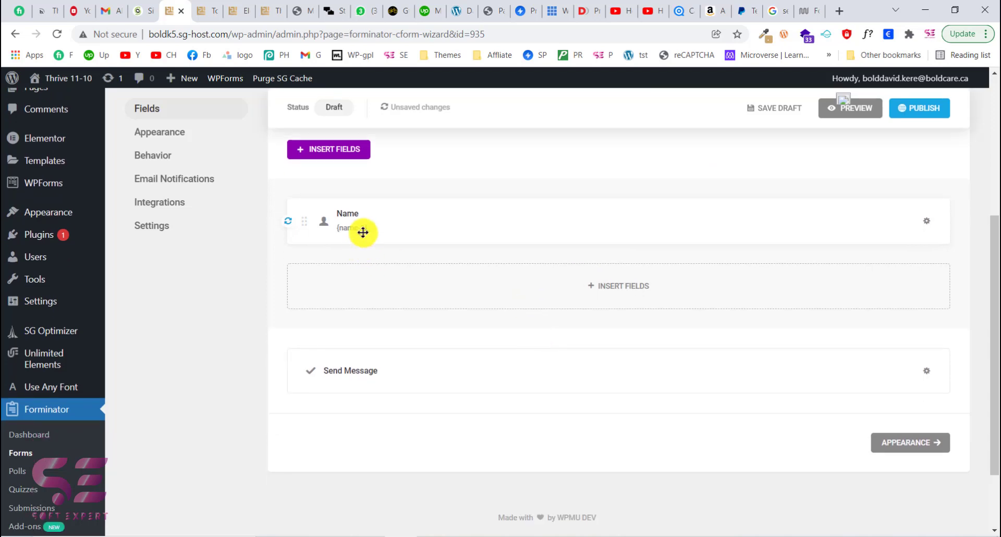
click(615, 286)
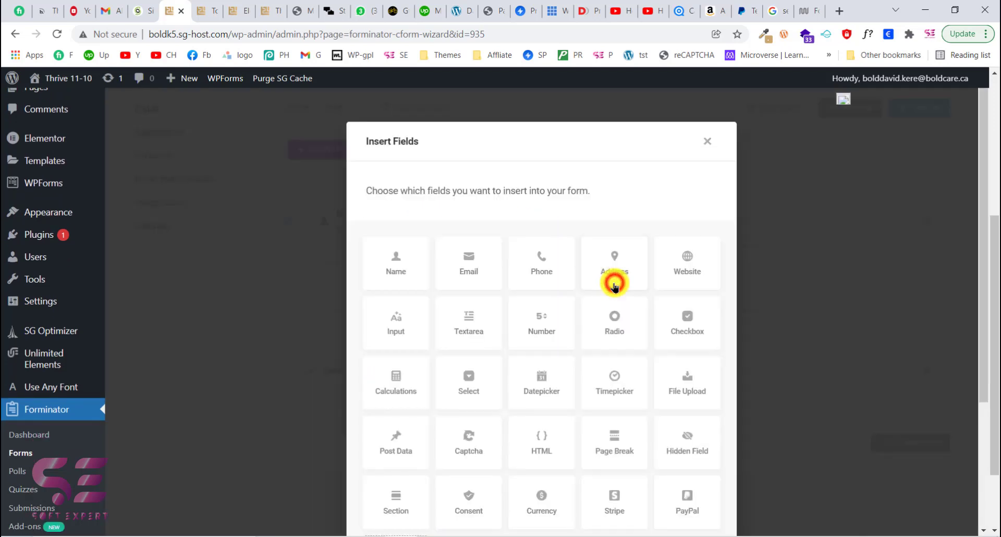
click(471, 276)
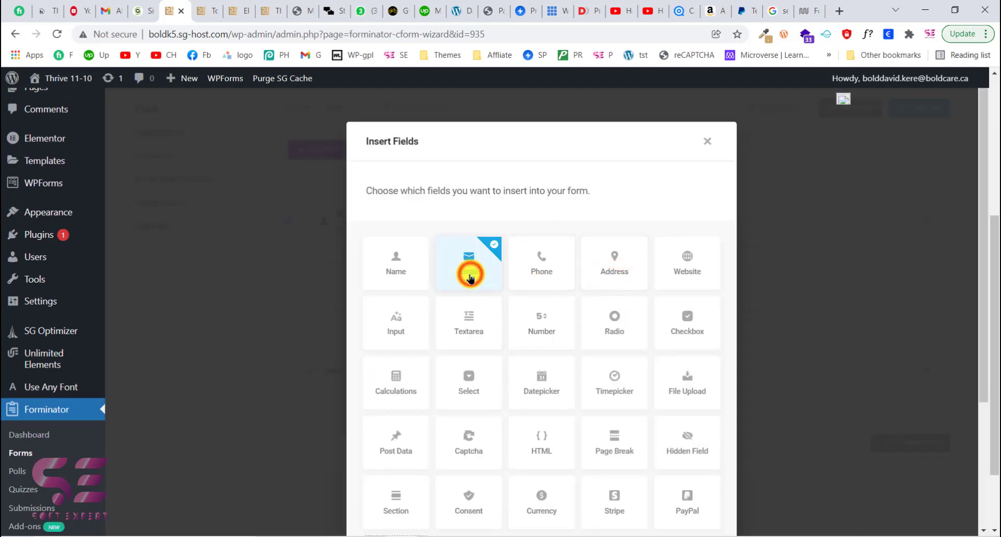
scroll(586, 335, down, 3)
click(673, 506)
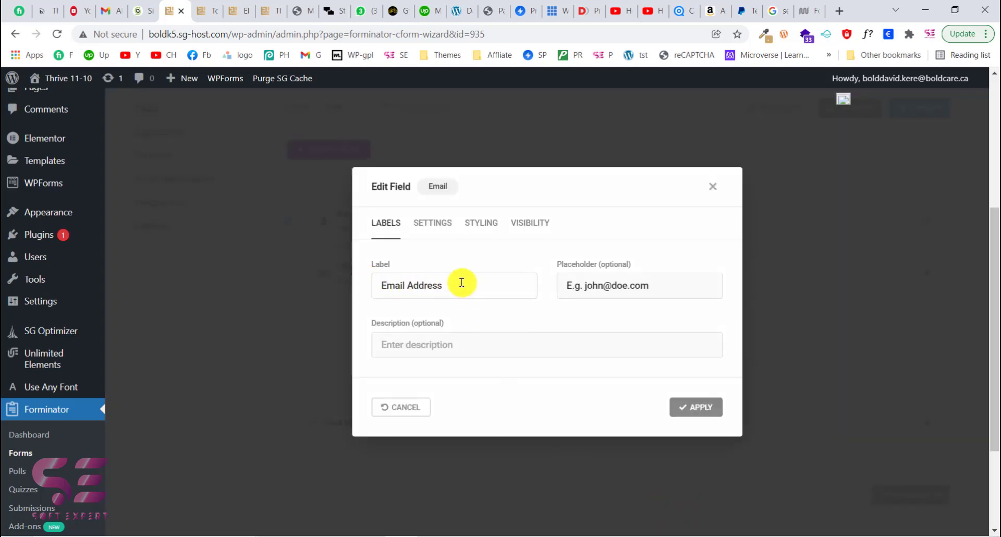
- Switch to the live form page and go back to its first step
drag(667, 287, 555, 290)
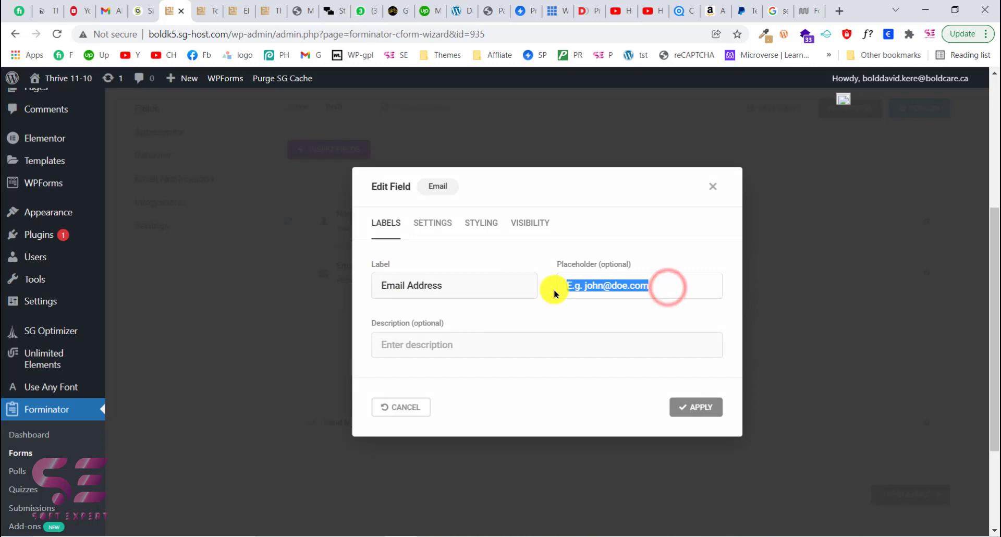
click(271, 6)
scroll(363, 268, up, 1)
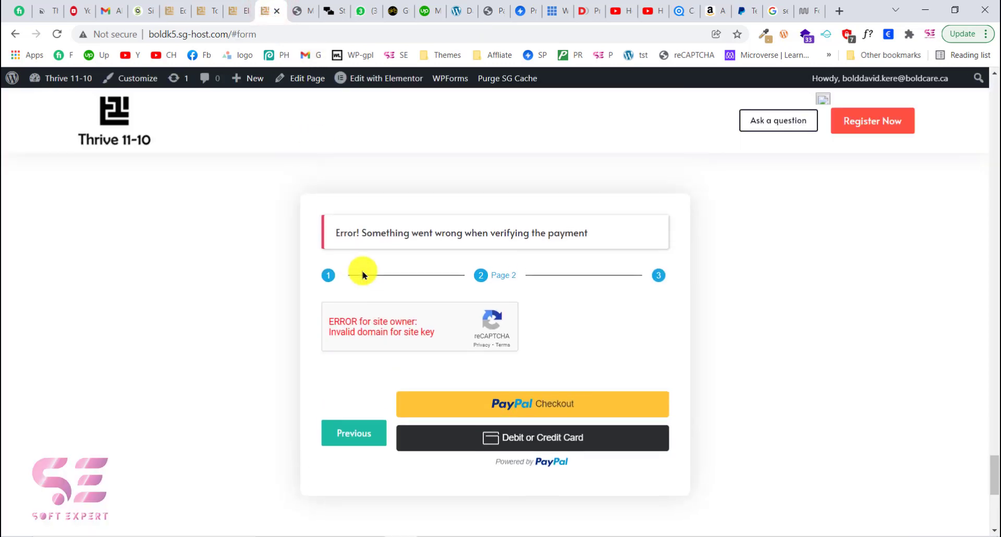
click(365, 432)
click(356, 417)
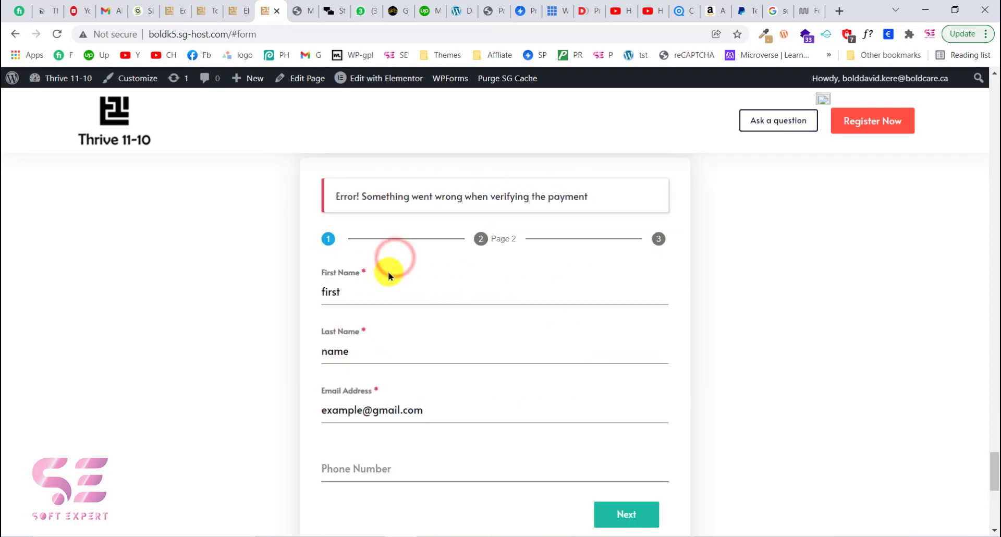
- Clear the First Name entry on the live form to test its required-field validation
drag(322, 273, 369, 278)
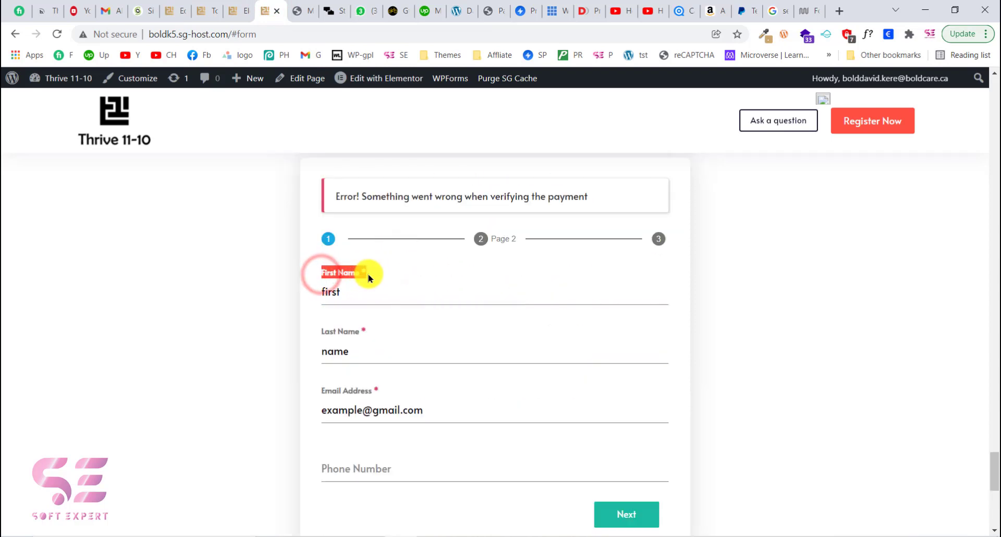
click(376, 275)
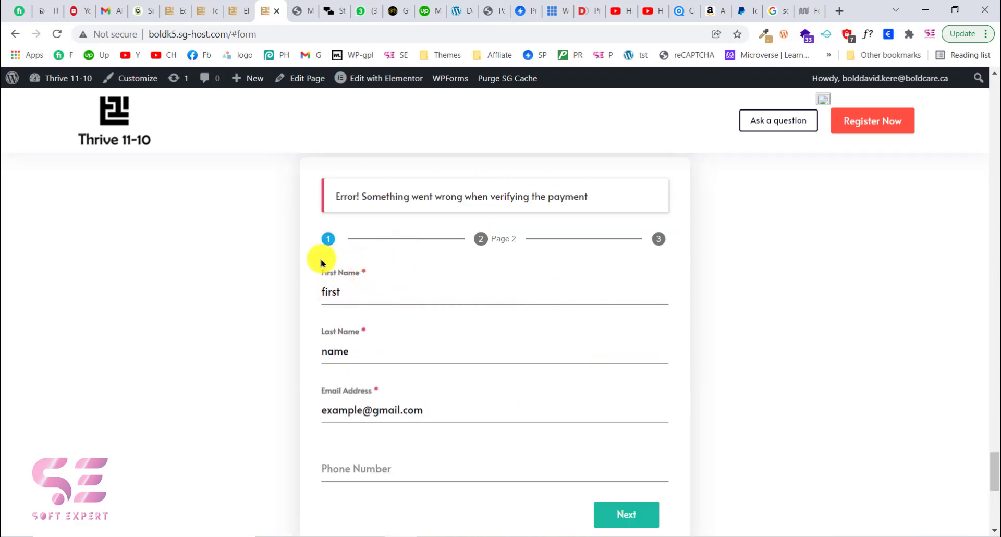
click(346, 291)
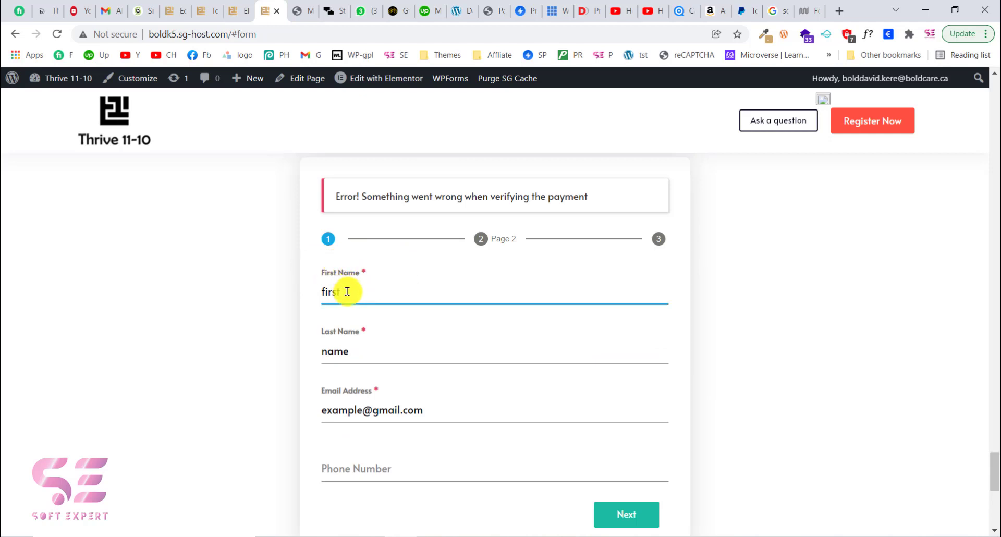
drag(346, 291, 317, 295)
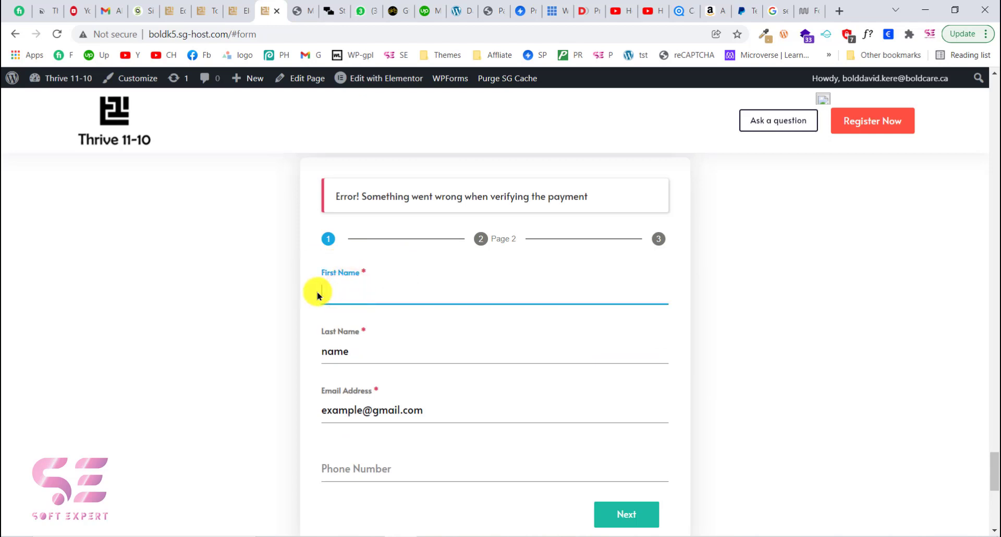
click(397, 262)
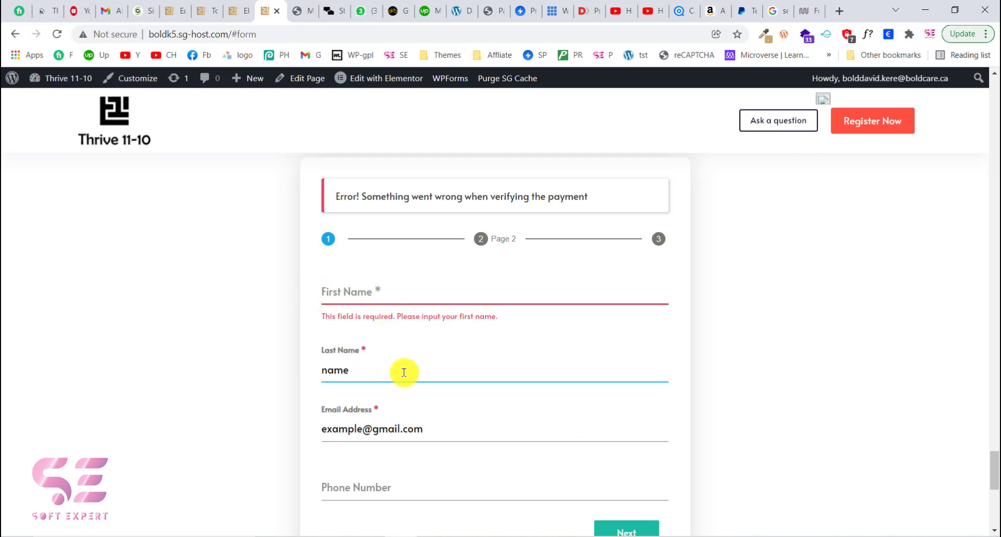
- Look over the other form on the live page and in the Elementor editor, then return to the Email field editor
scroll(339, 266, up, 2)
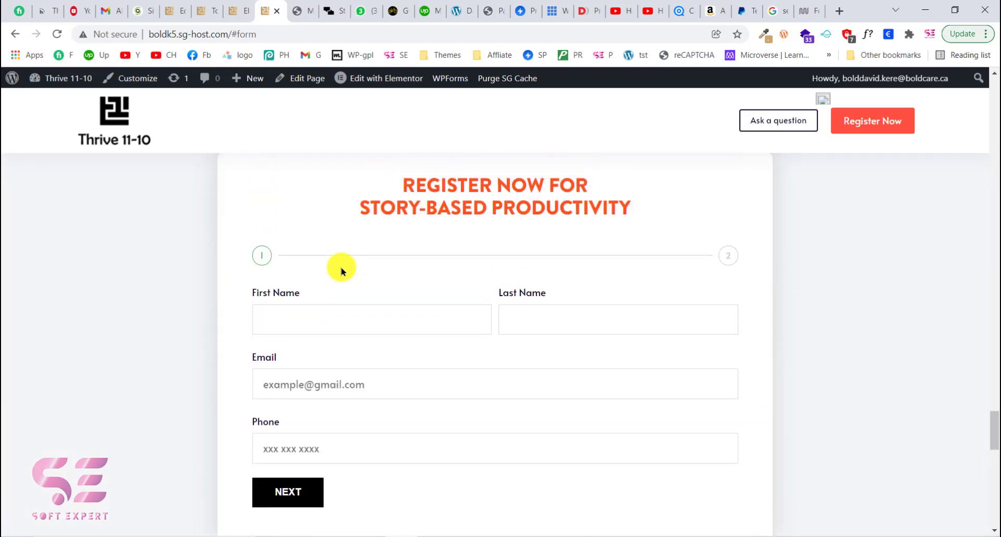
scroll(329, 276, down, 2)
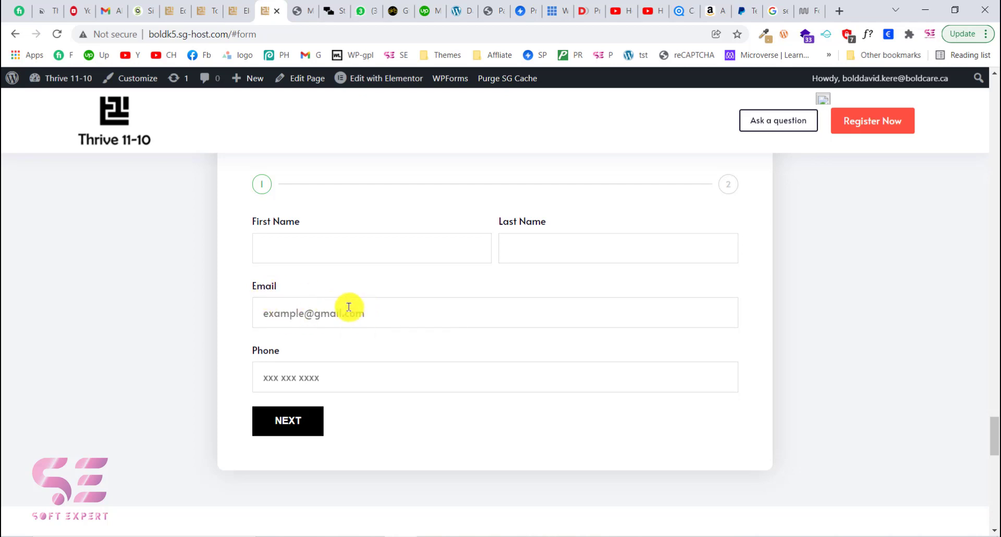
click(233, 5)
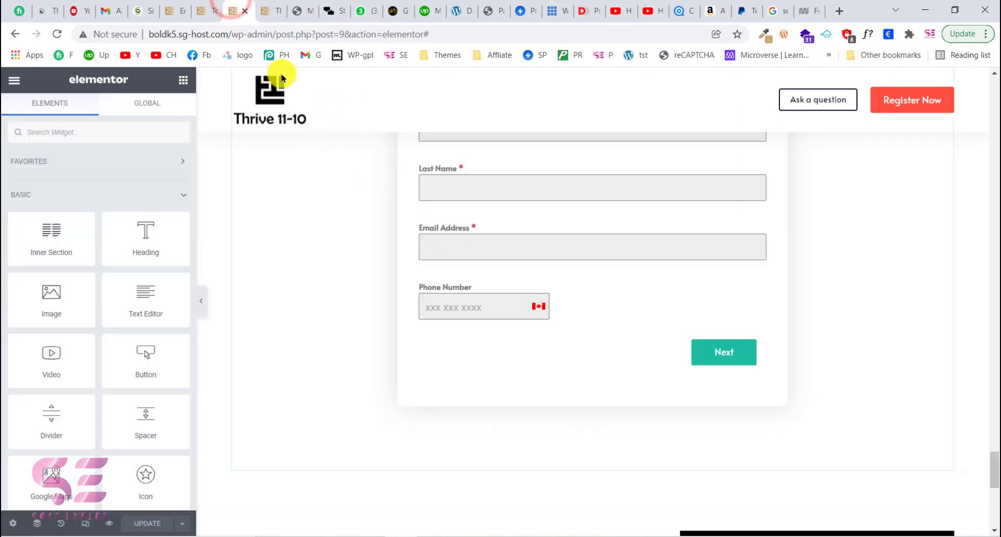
click(199, 7)
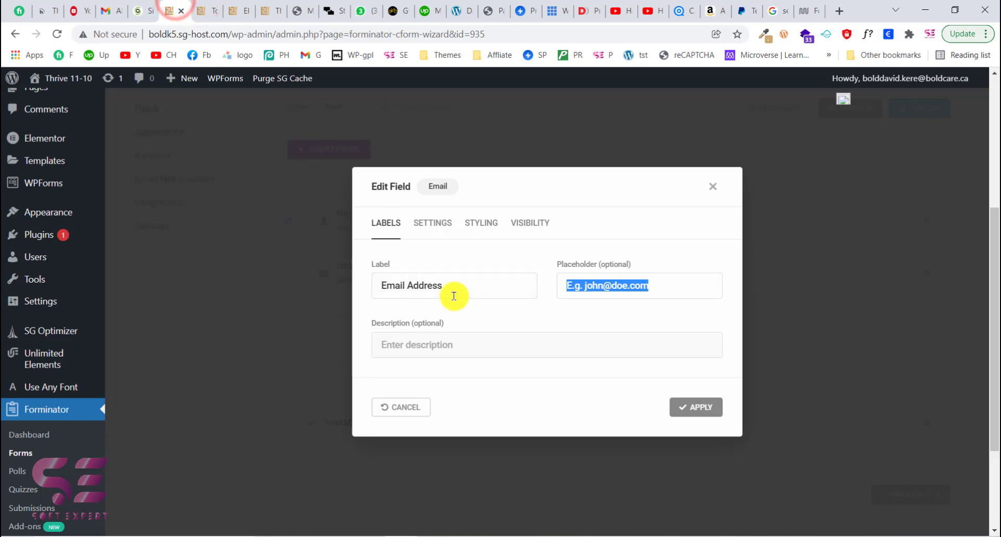
- Make the Email field required
scroll(521, 297, down, 2)
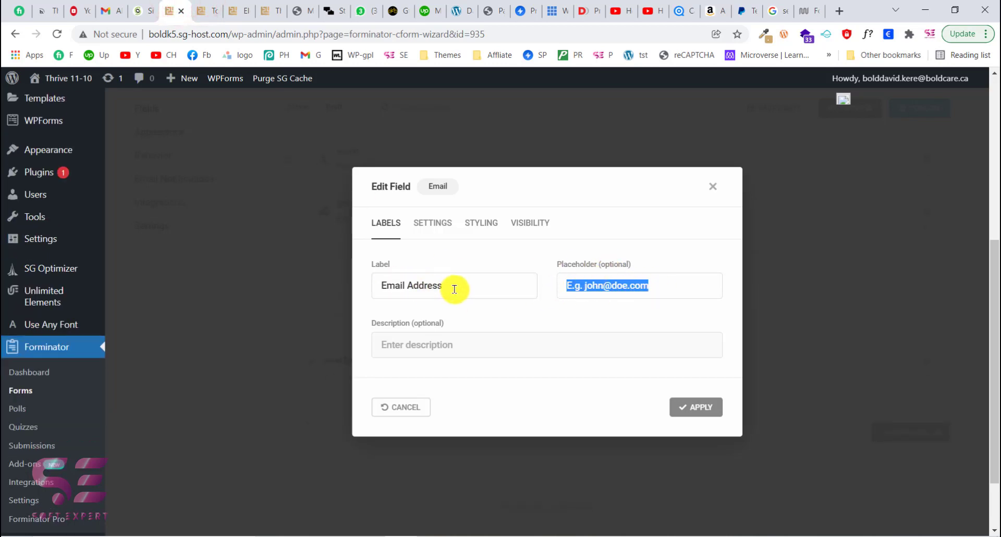
click(432, 223)
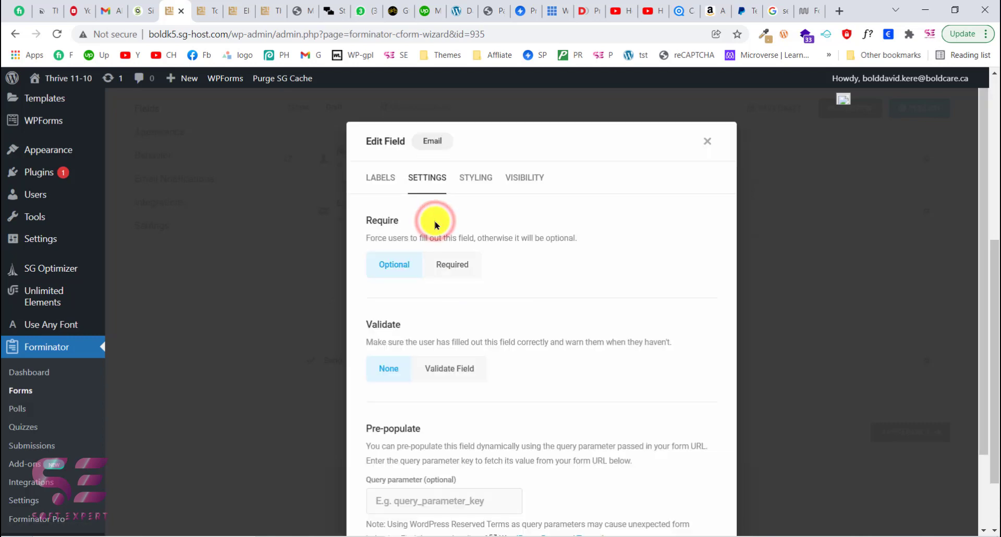
scroll(450, 296, down, 1)
scroll(451, 297, down, 1)
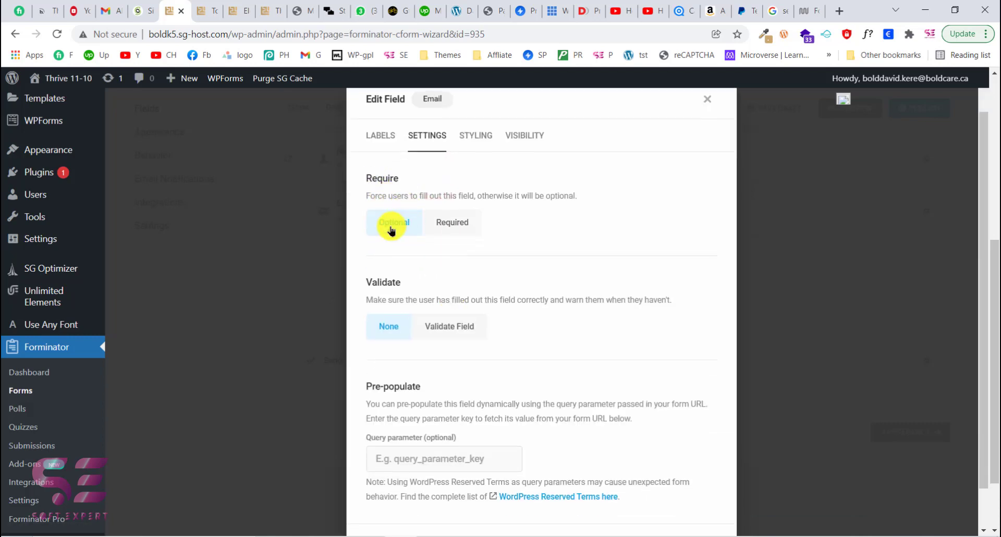
click(452, 226)
- Turn on field validation for the Email field
scroll(451, 224, down, 2)
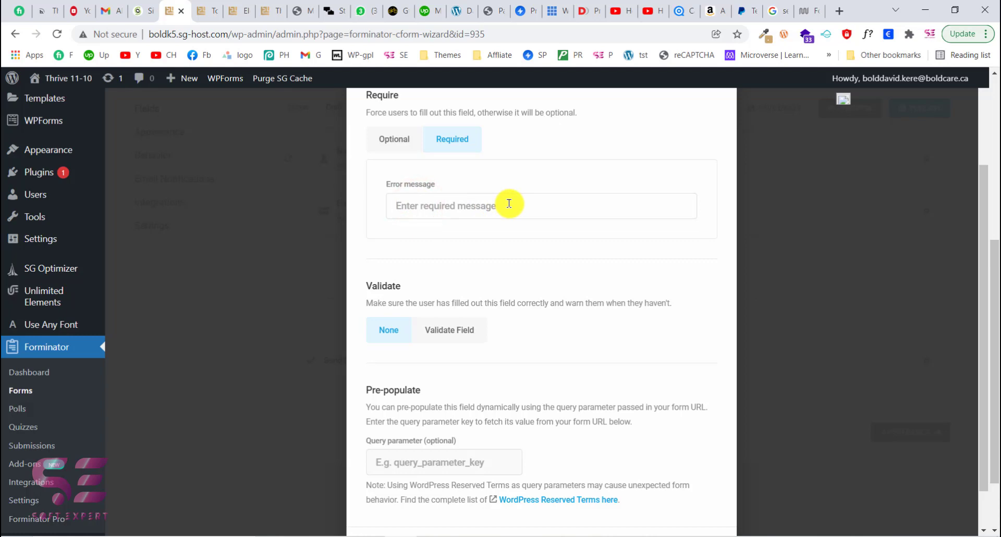
scroll(508, 203, up, 1)
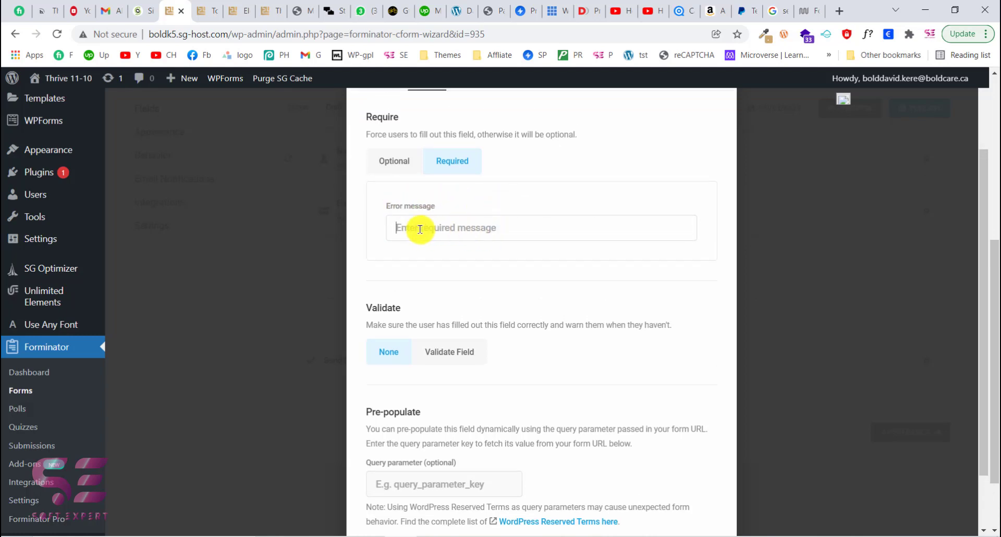
scroll(534, 232, down, 3)
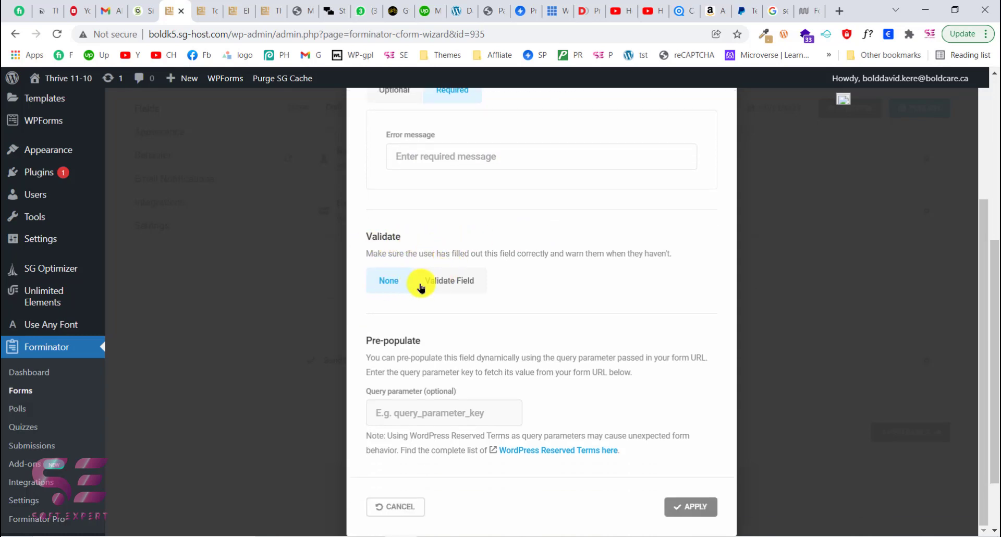
click(447, 282)
scroll(446, 277, down, 3)
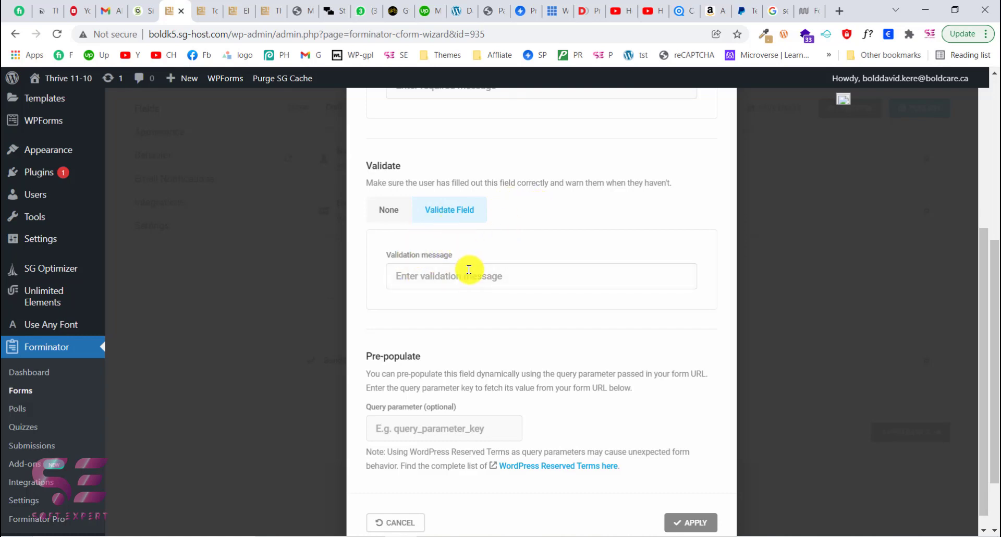
scroll(464, 205, up, 5)
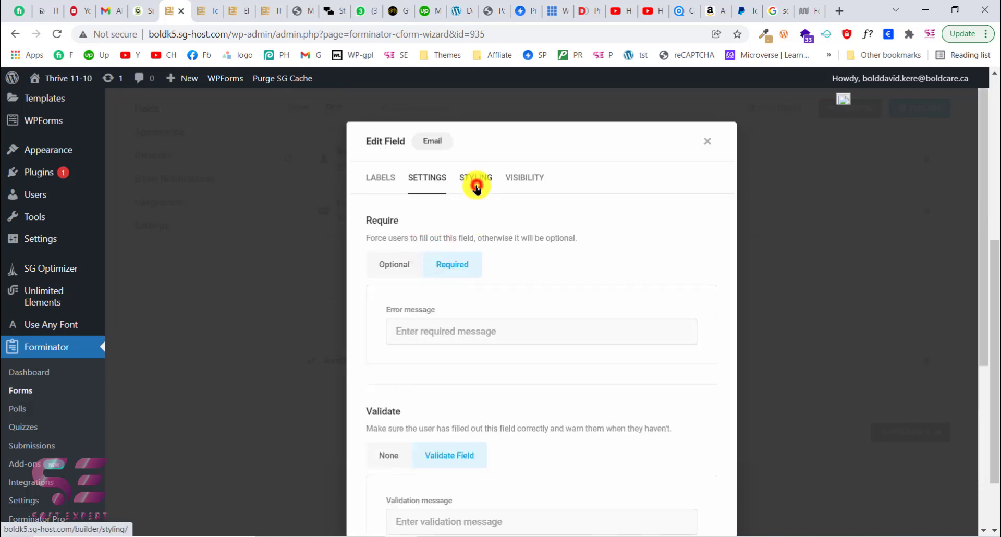
- Add a visibility rule showing the Email field only when the Name prefix is Mr
click(476, 183)
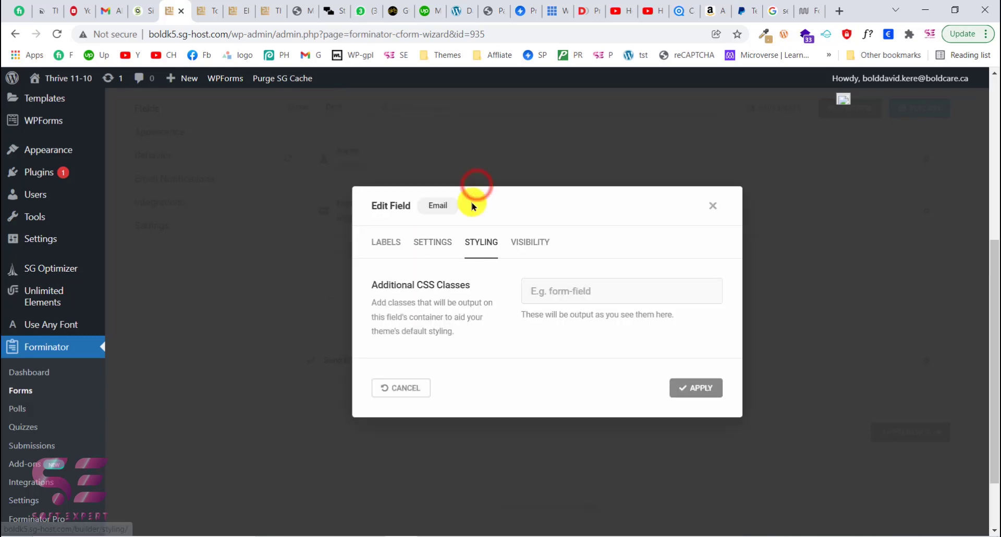
click(523, 246)
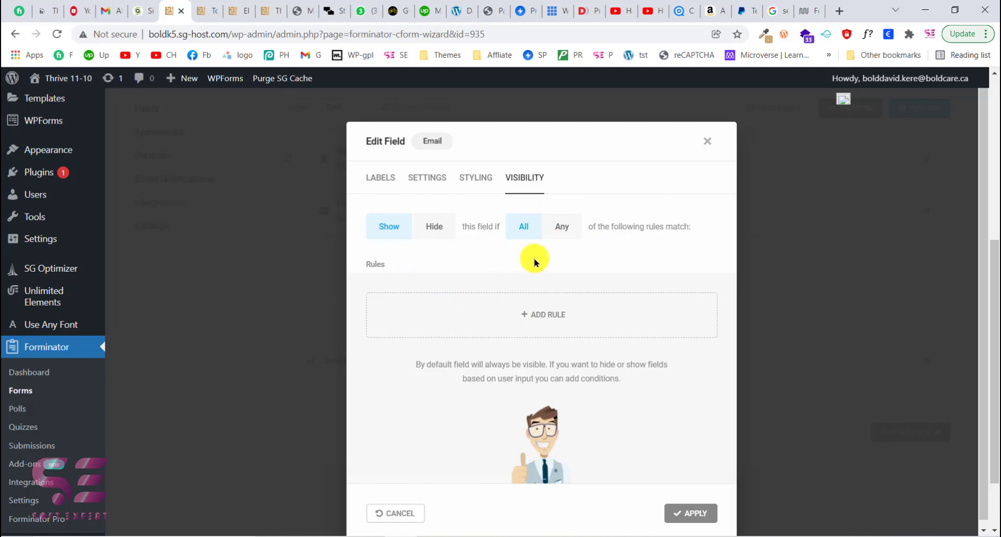
click(527, 315)
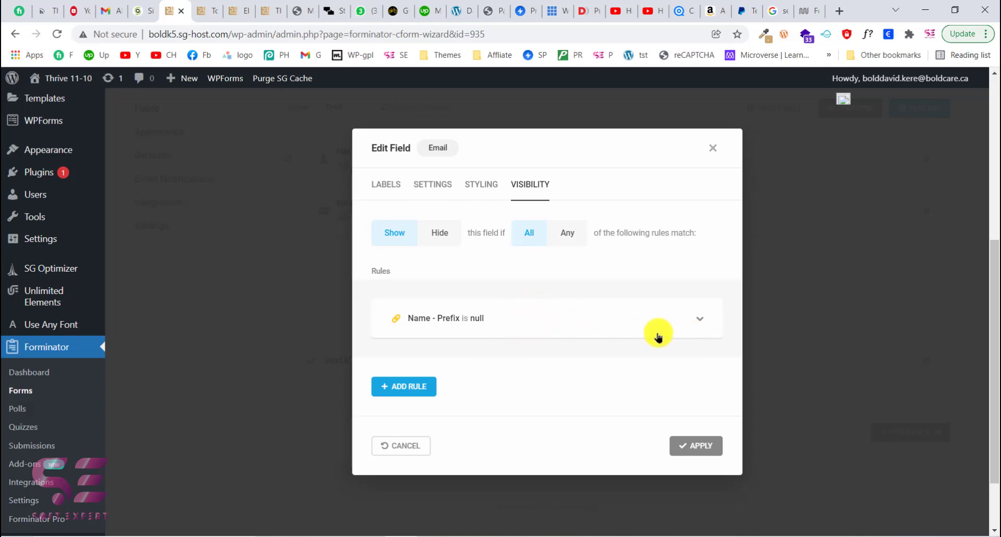
click(533, 319)
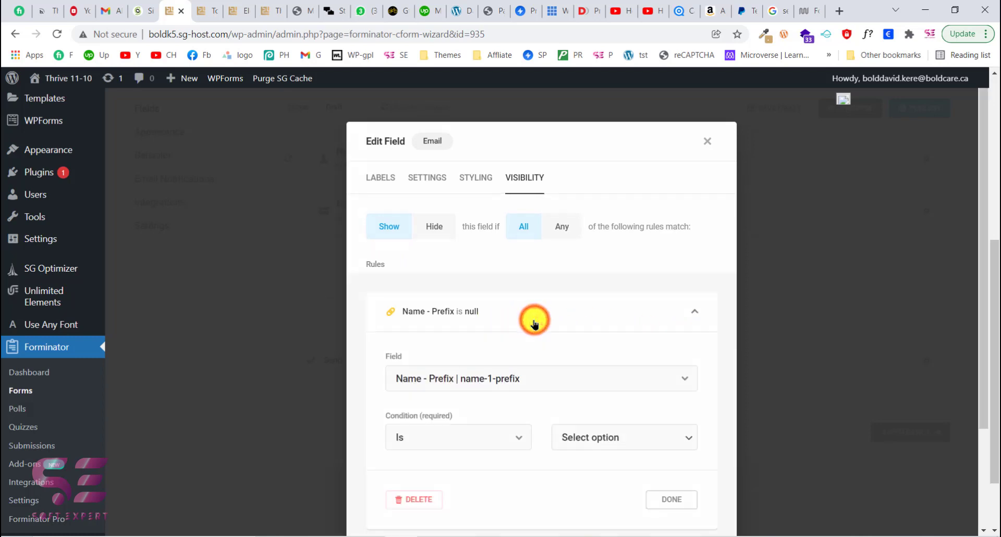
scroll(533, 320, down, 3)
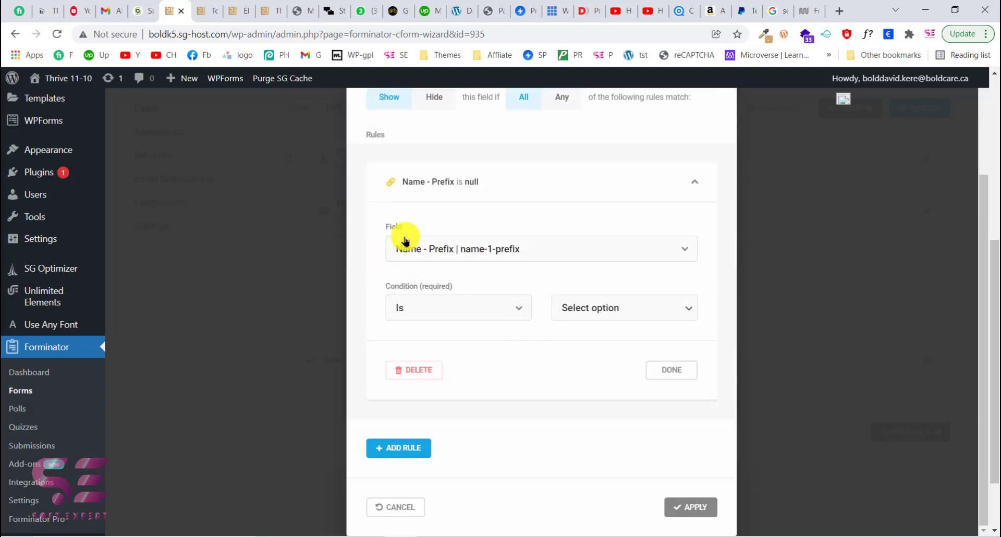
click(458, 247)
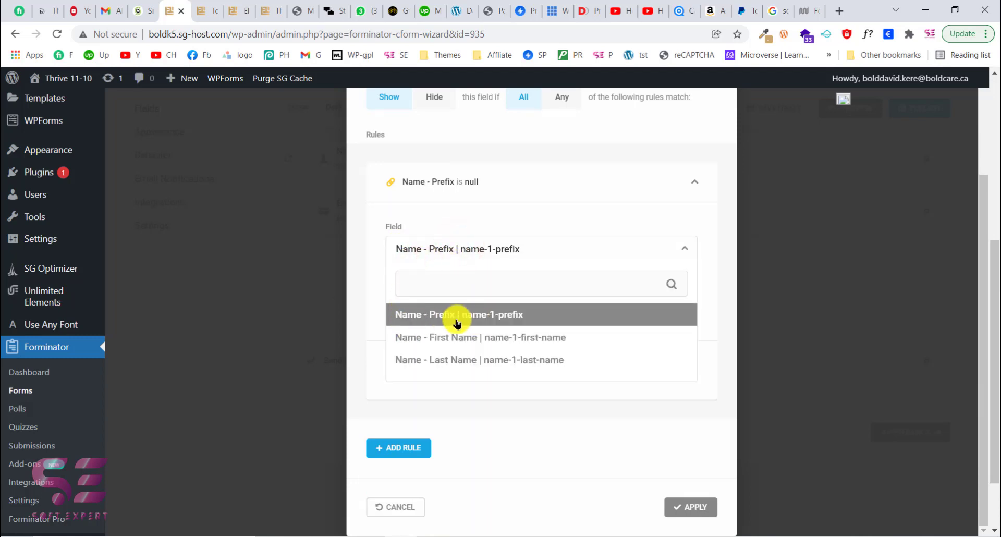
click(488, 254)
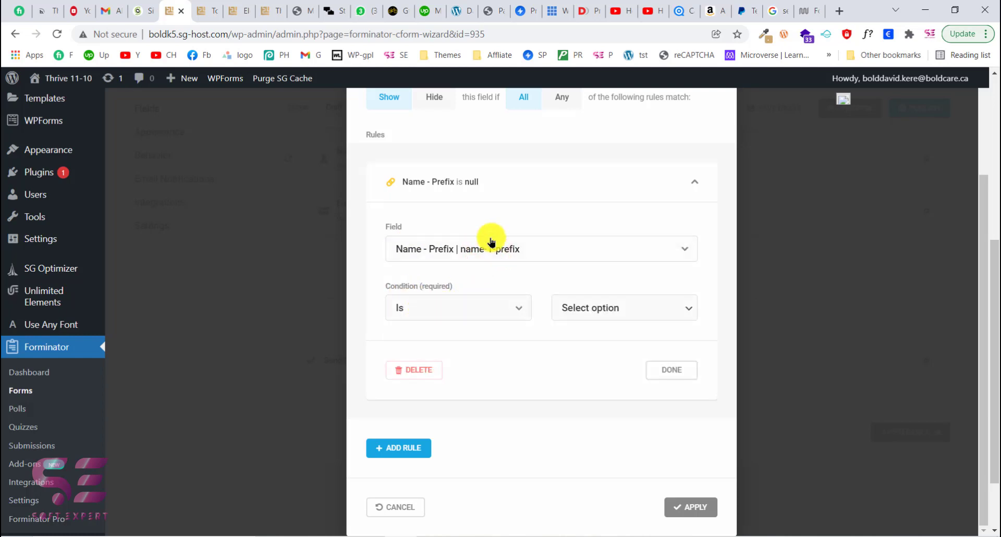
click(569, 302)
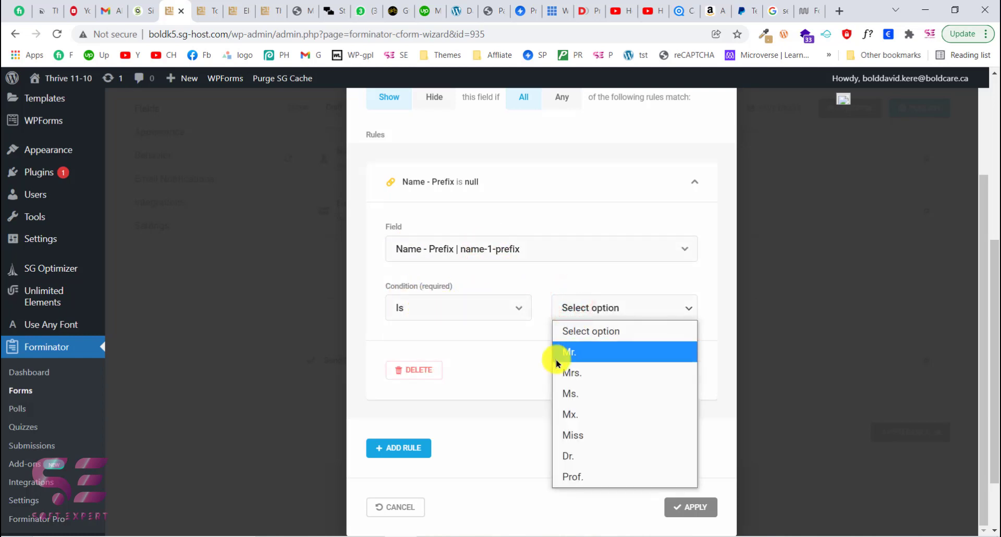
click(582, 355)
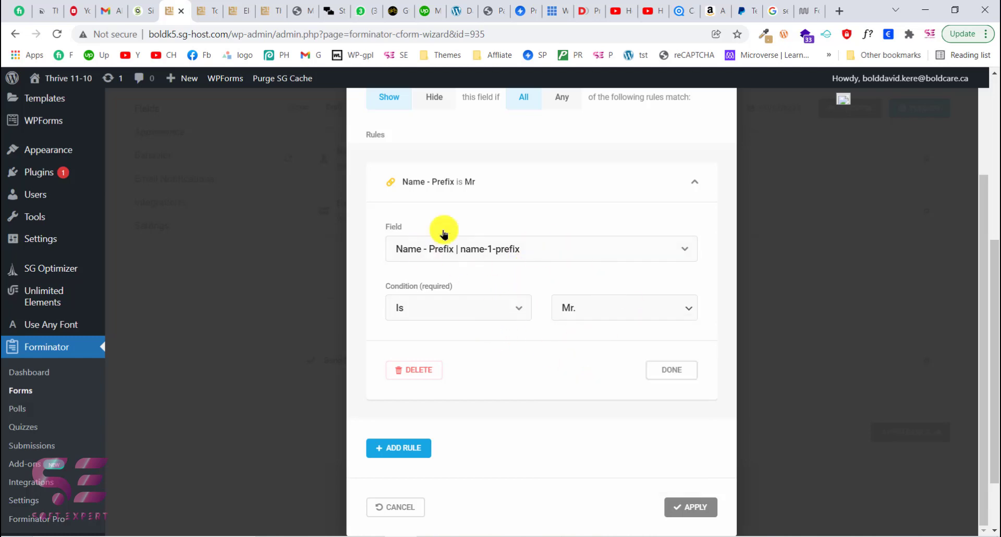
click(657, 370)
- Apply the Email field settings and preview the form
click(678, 452)
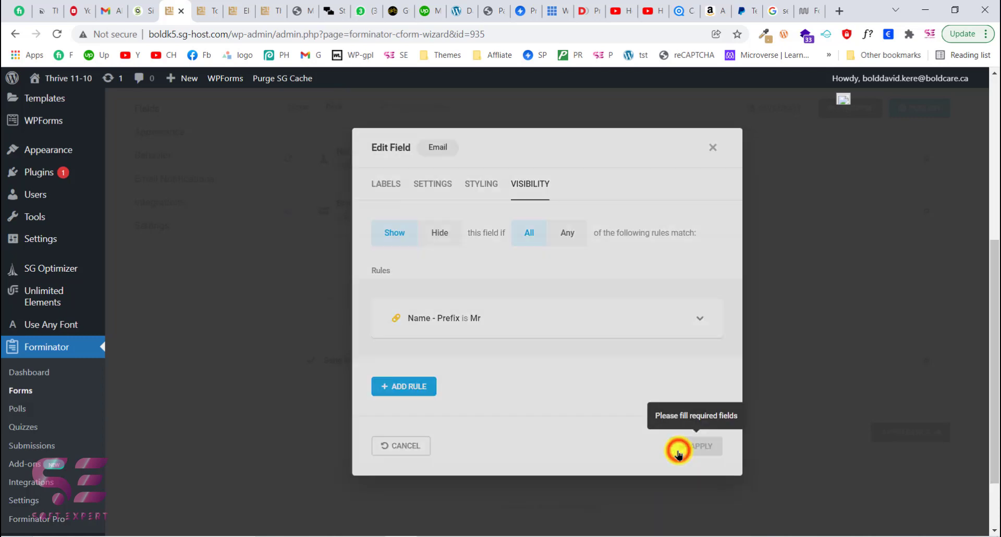
click(860, 116)
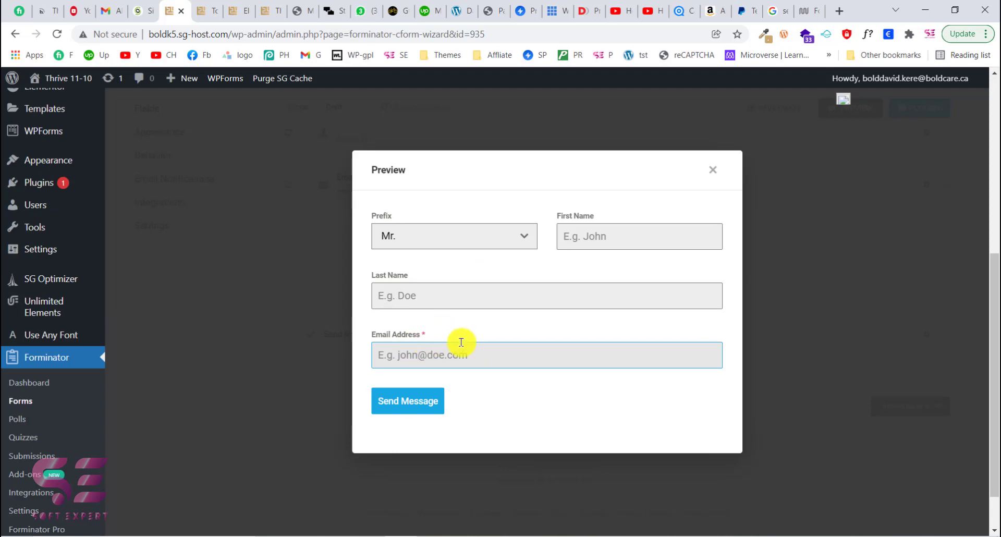
- Test the Email field's visibility rule in the preview by switching the Name prefix between Mr. and Mrs., then close the preview
click(447, 239)
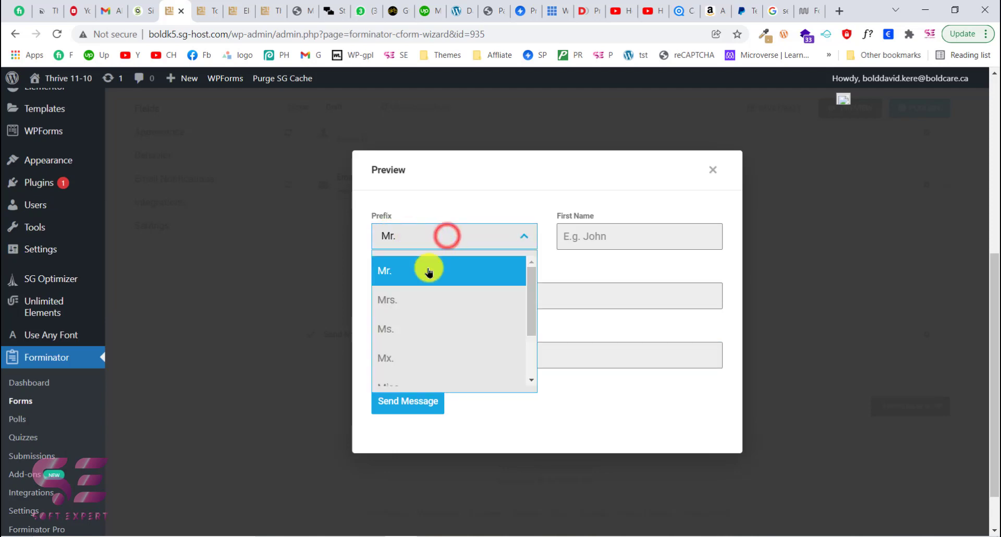
click(412, 297)
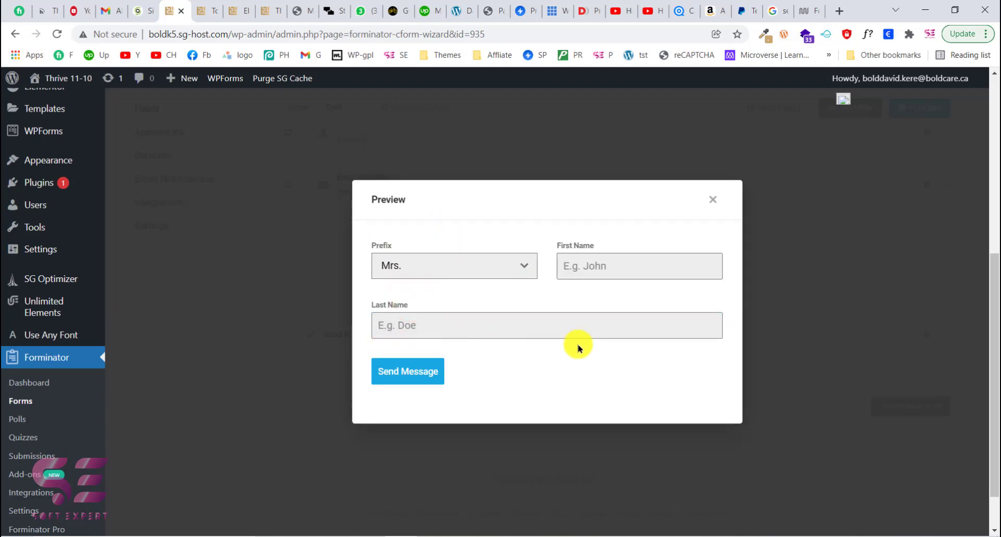
click(464, 280)
click(425, 297)
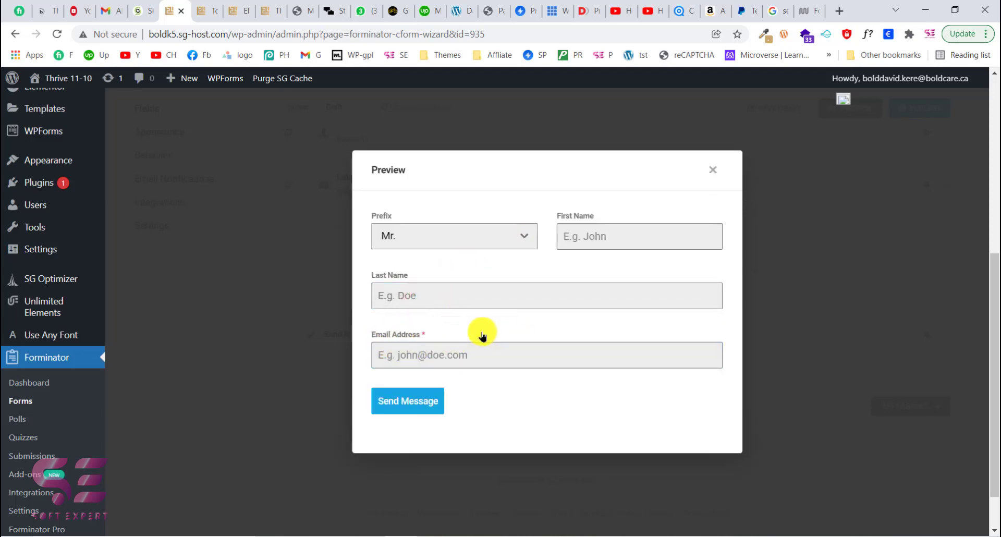
click(713, 172)
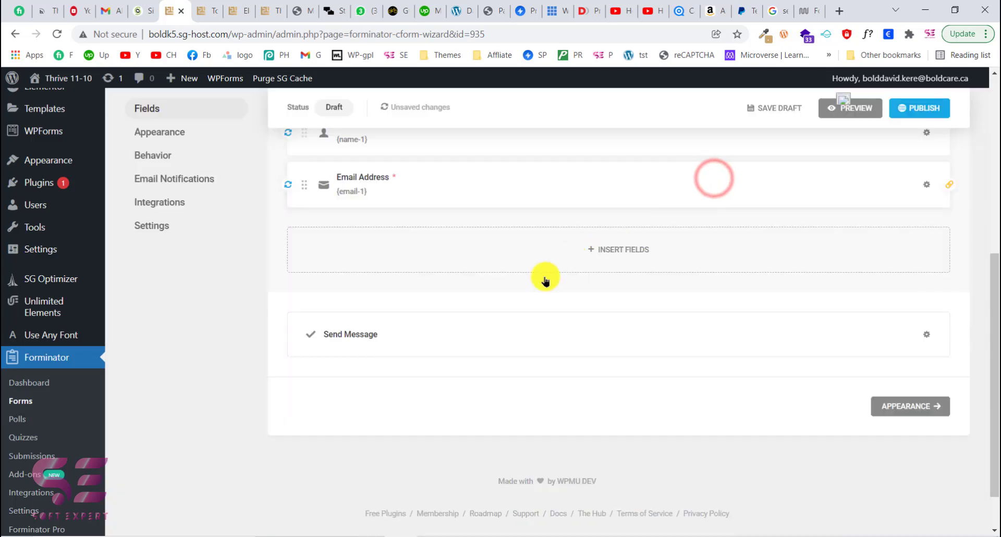
- Insert a Phone field below the Email Address field
scroll(530, 291, up, 2)
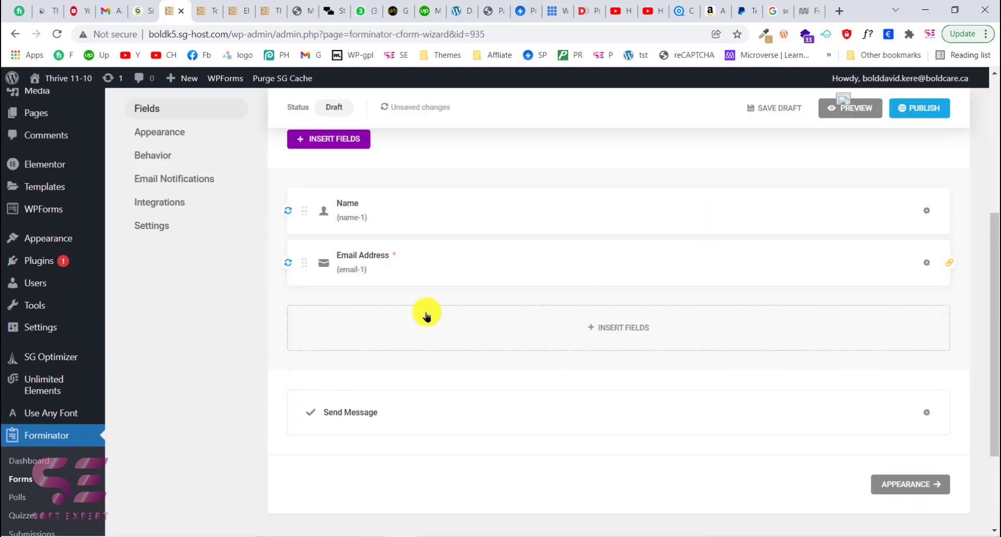
click(584, 327)
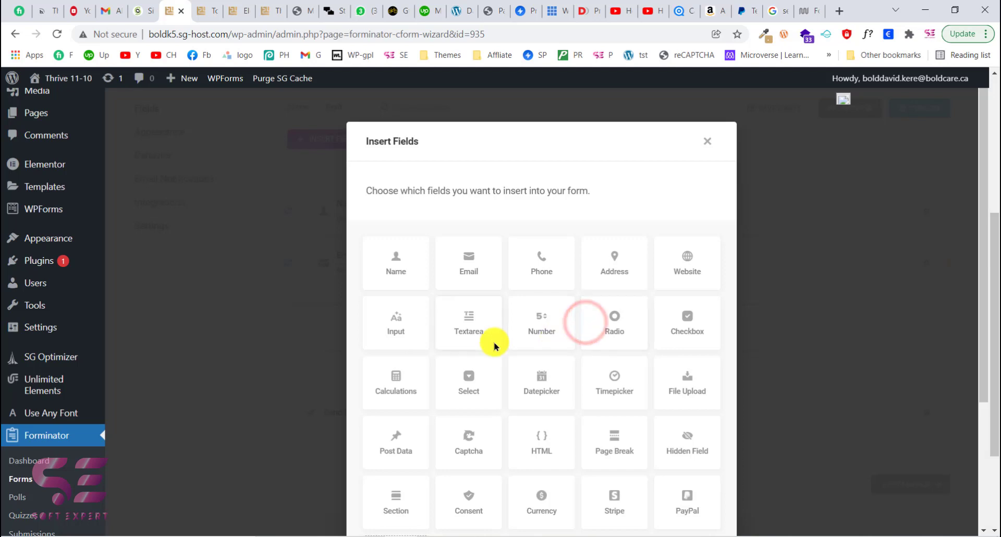
scroll(574, 312, down, 4)
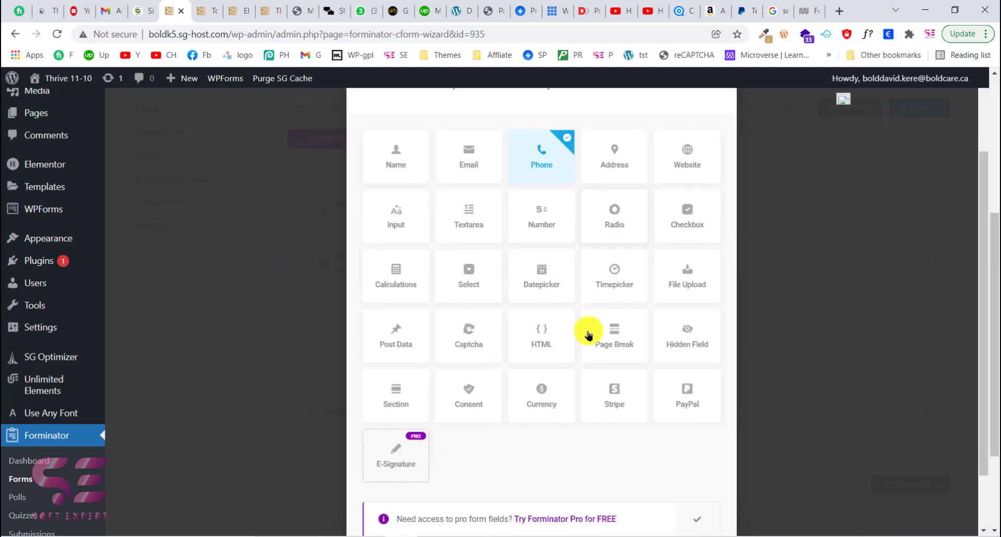
click(669, 508)
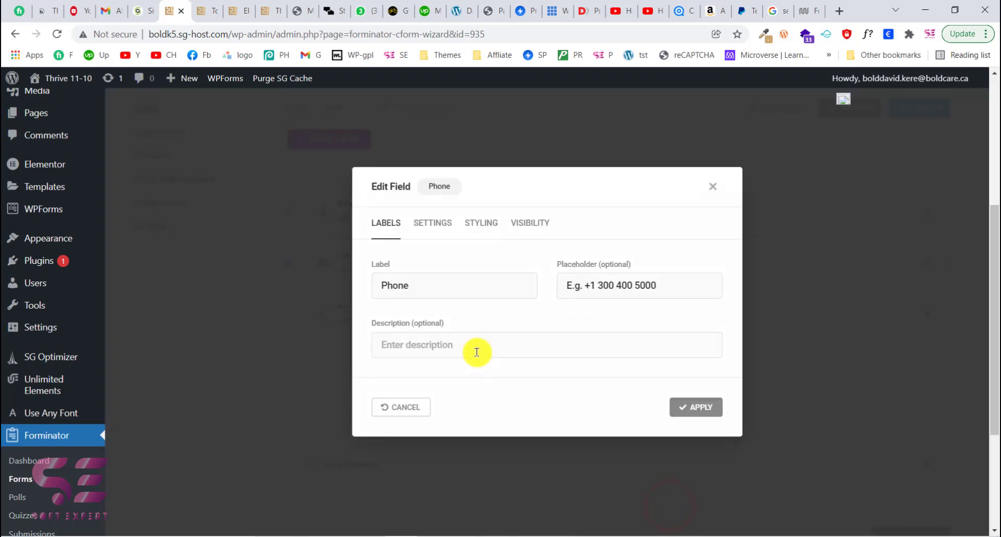
- Review the Phone field's label and settings options
drag(416, 285, 375, 285)
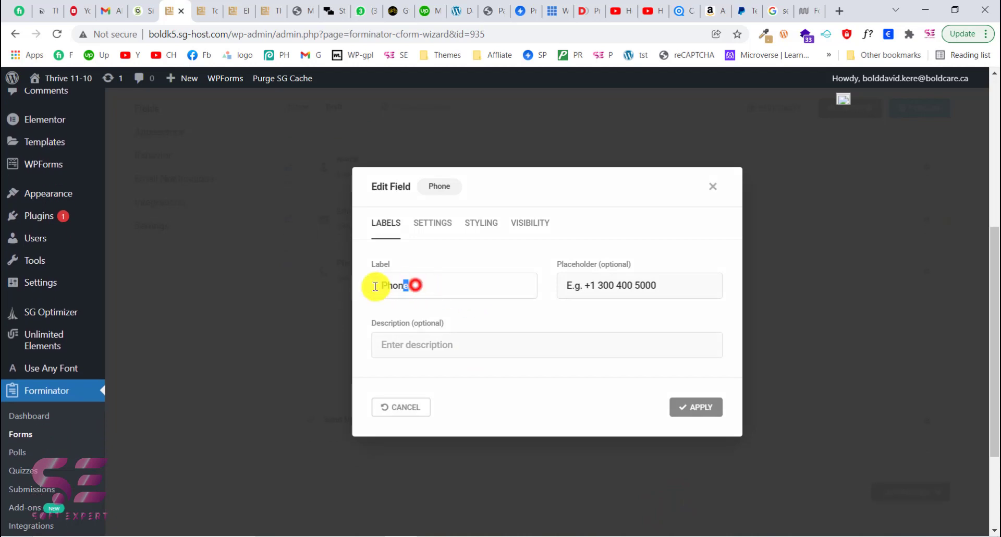
click(378, 134)
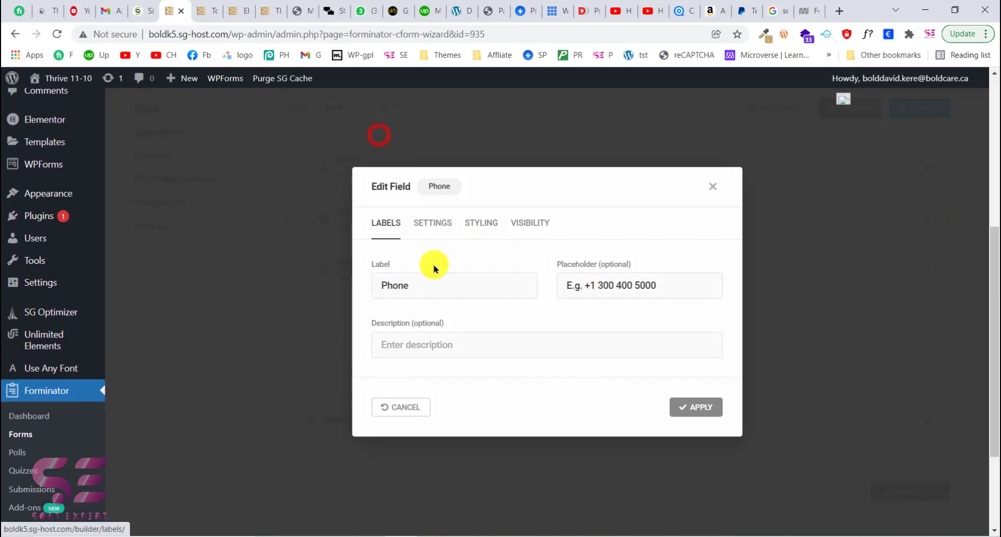
click(432, 228)
scroll(445, 276, down, 2)
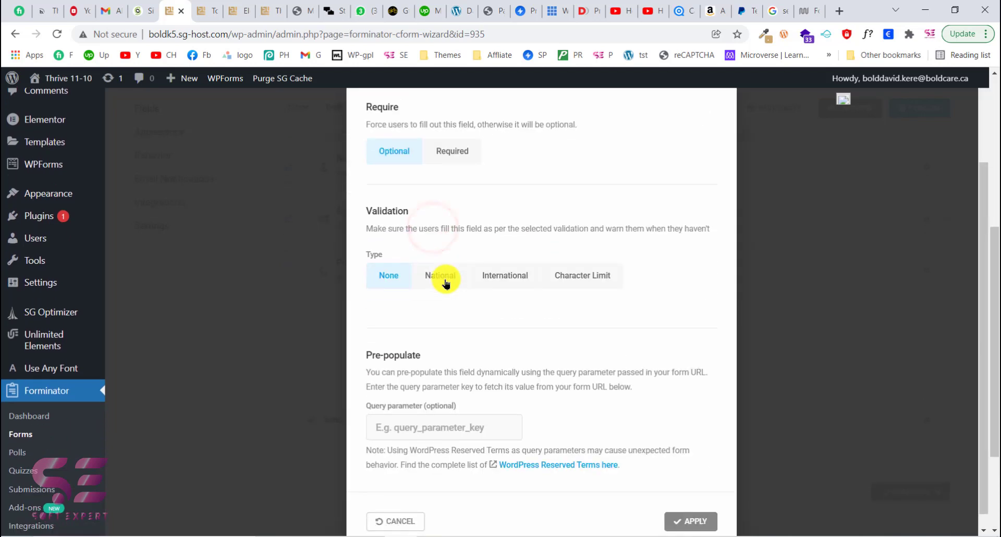
scroll(446, 284, down, 1)
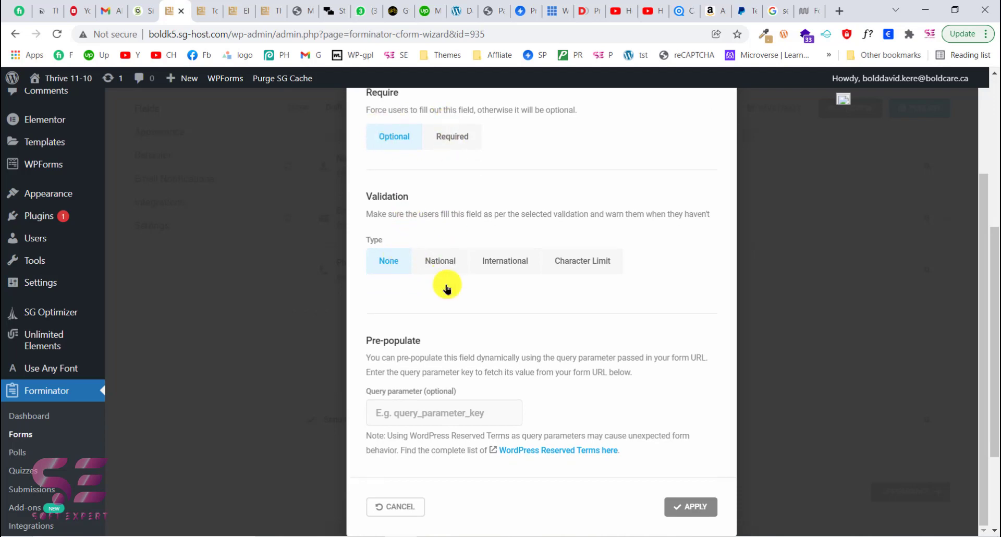
scroll(425, 380, up, 1)
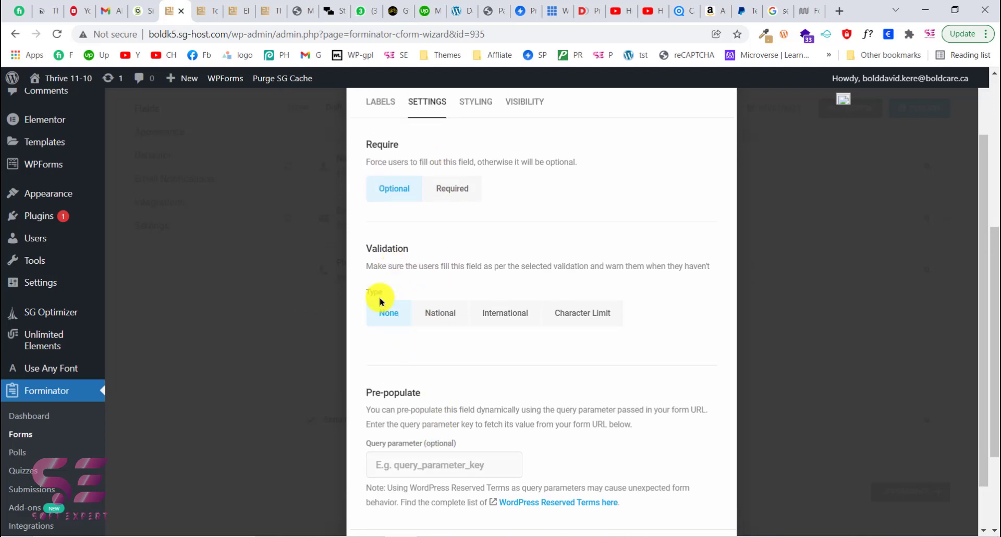
- Set the Phone field's validation type to Character Limit with a 10-character limit and apply the field settings
click(439, 314)
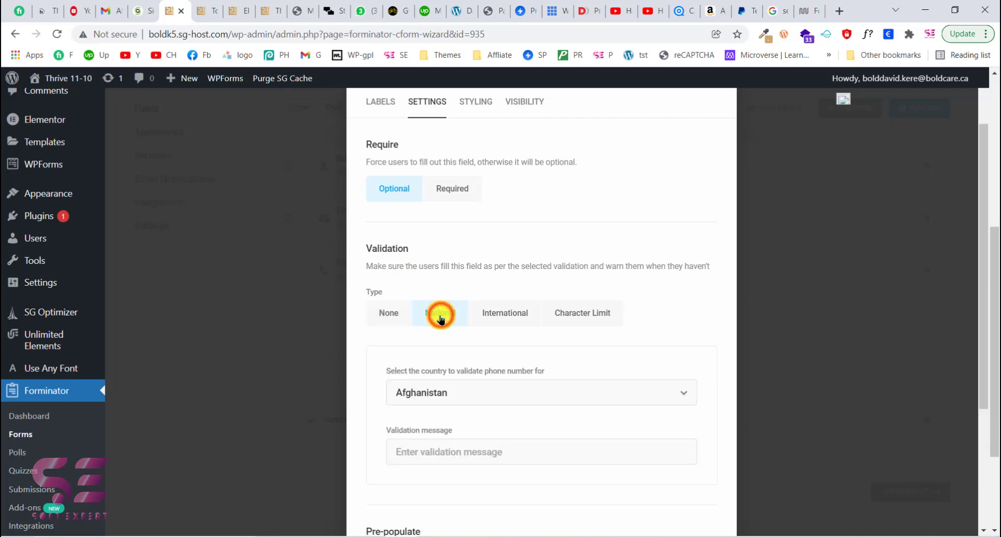
click(506, 324)
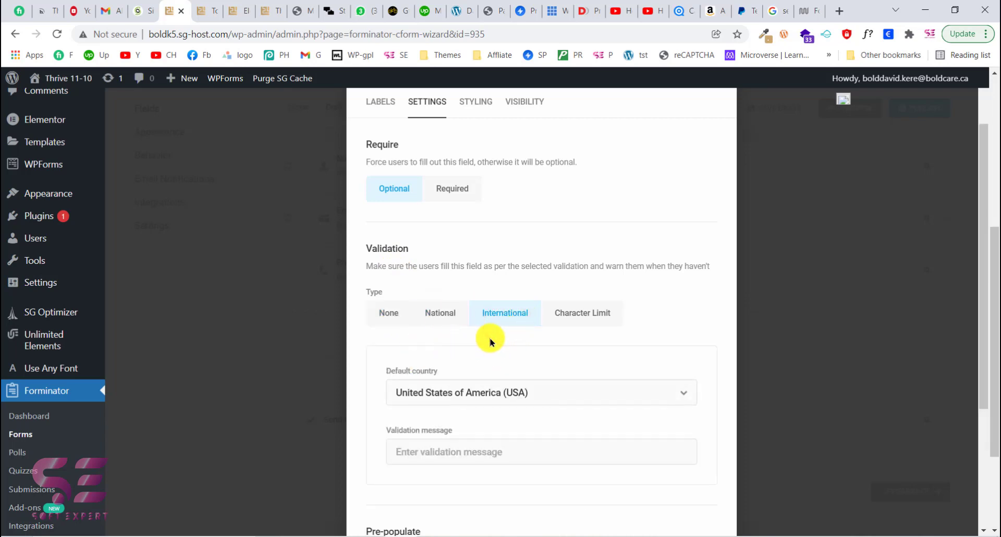
click(568, 317)
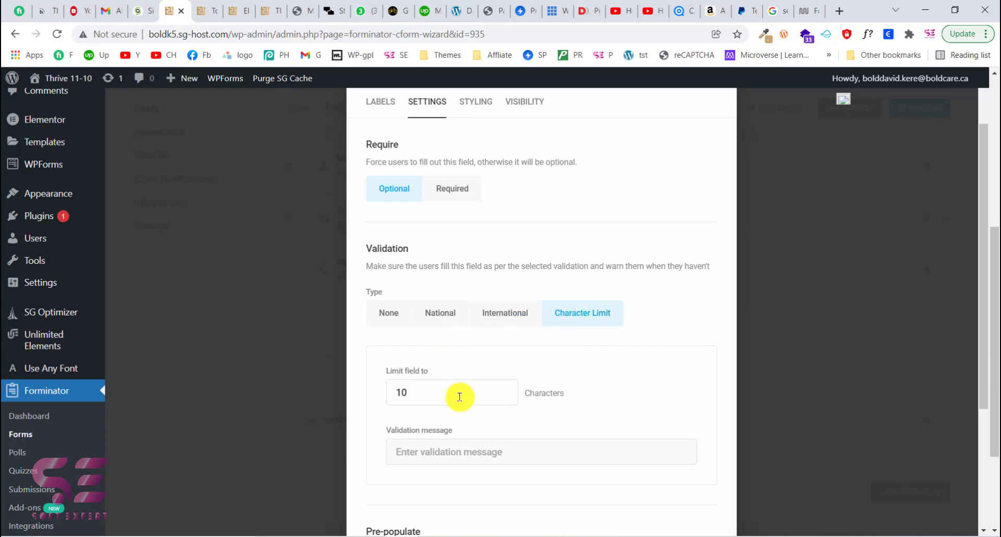
drag(418, 396, 379, 397)
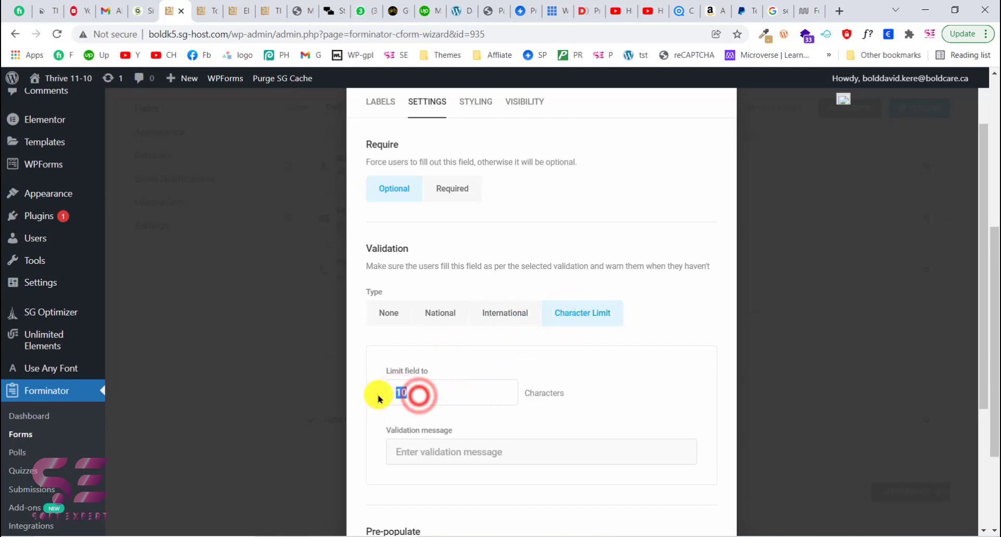
click(435, 361)
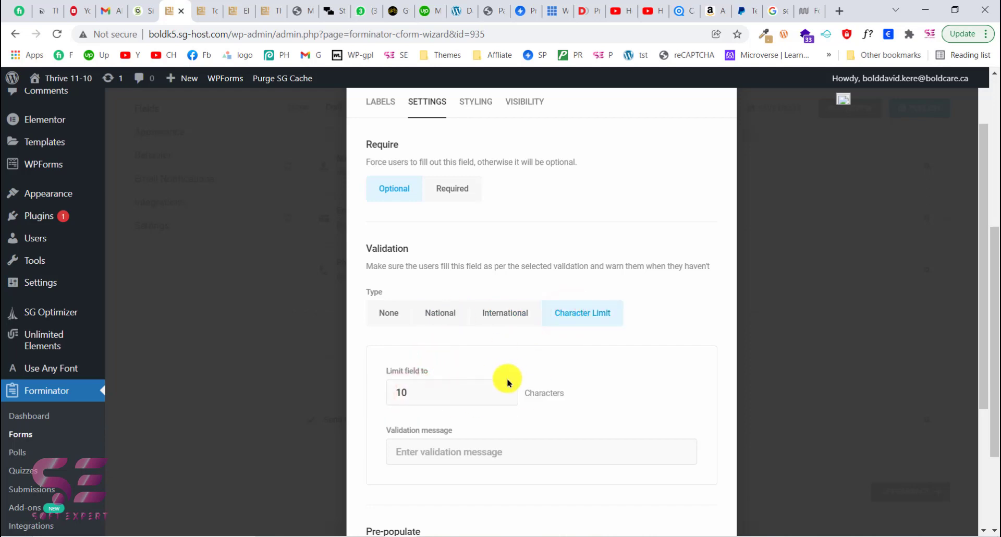
scroll(569, 380, down, 4)
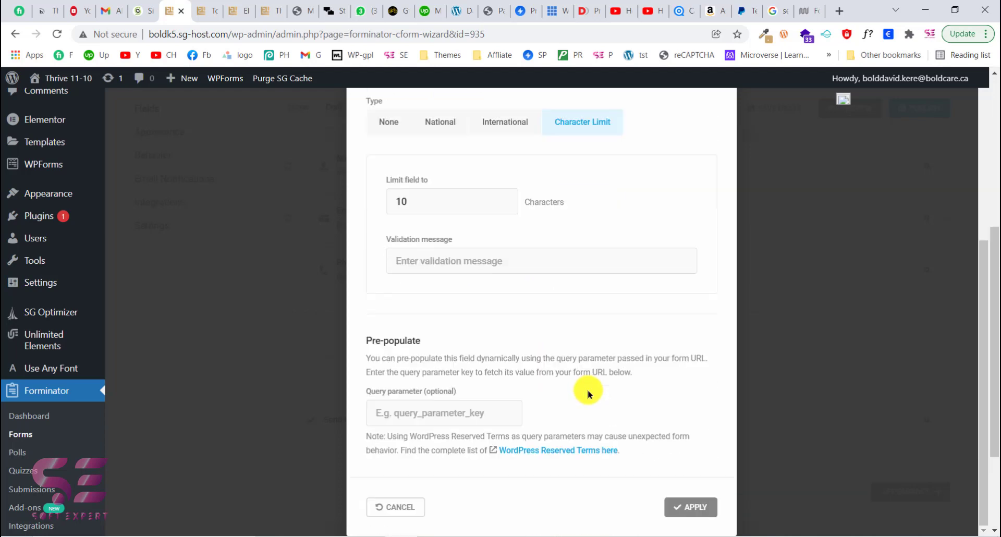
click(683, 507)
- Leave the form builder without saving and return to the Forms list
scroll(469, 294, up, 1)
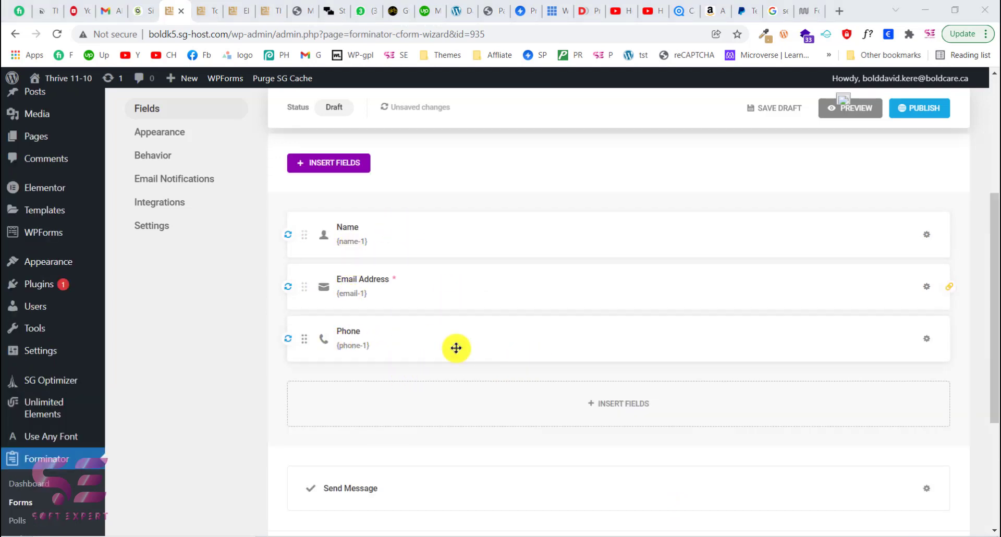
scroll(436, 380, down, 1)
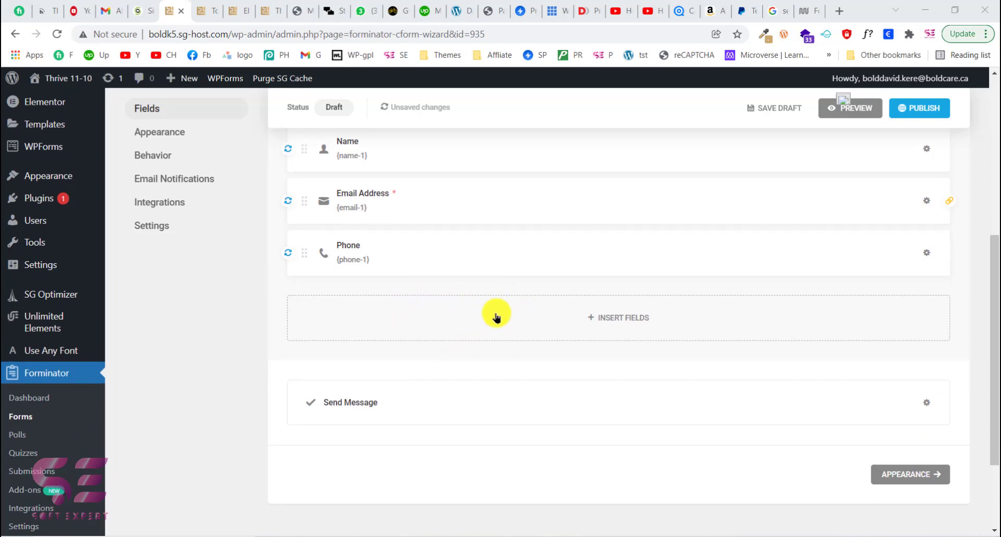
scroll(266, 297, up, 1)
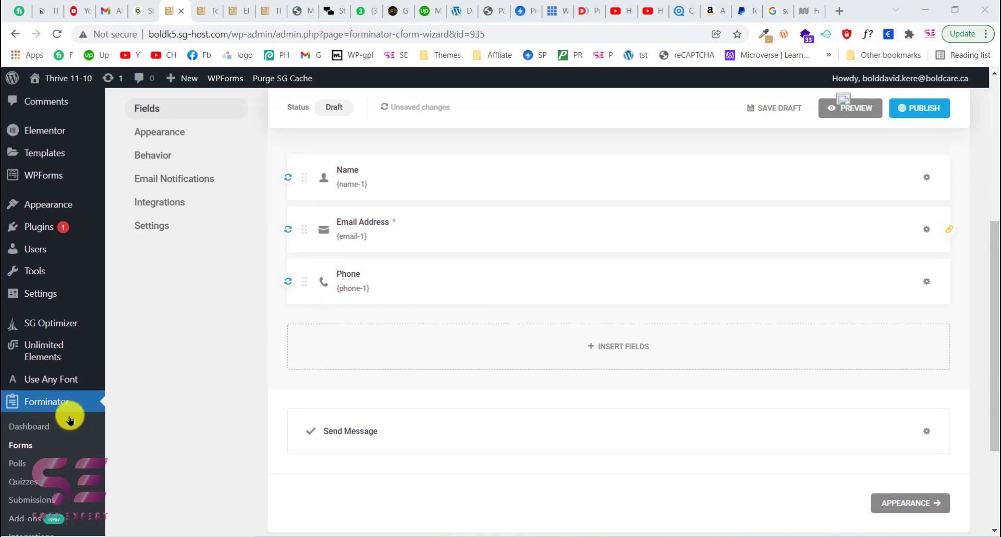
scroll(268, 306, up, 6)
scroll(193, 357, down, 4)
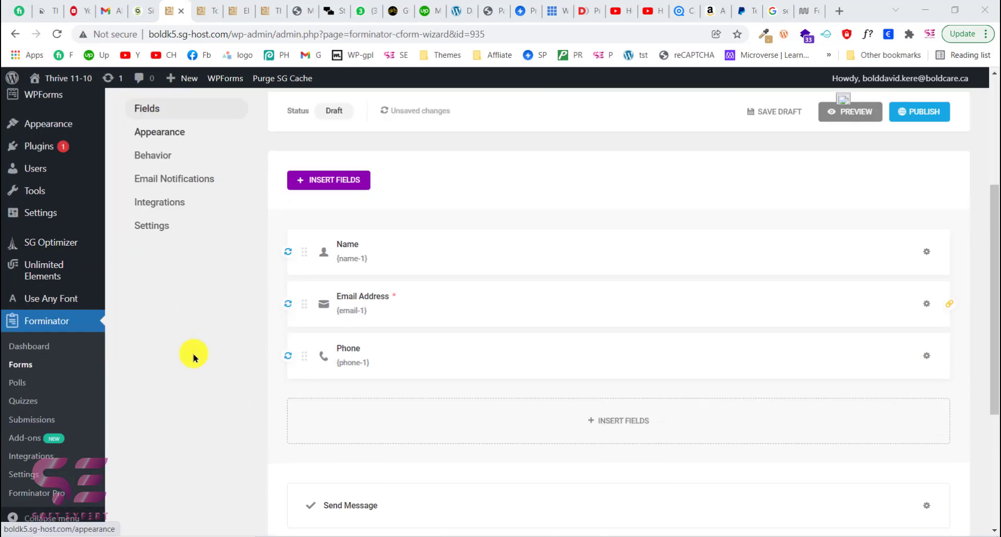
click(21, 367)
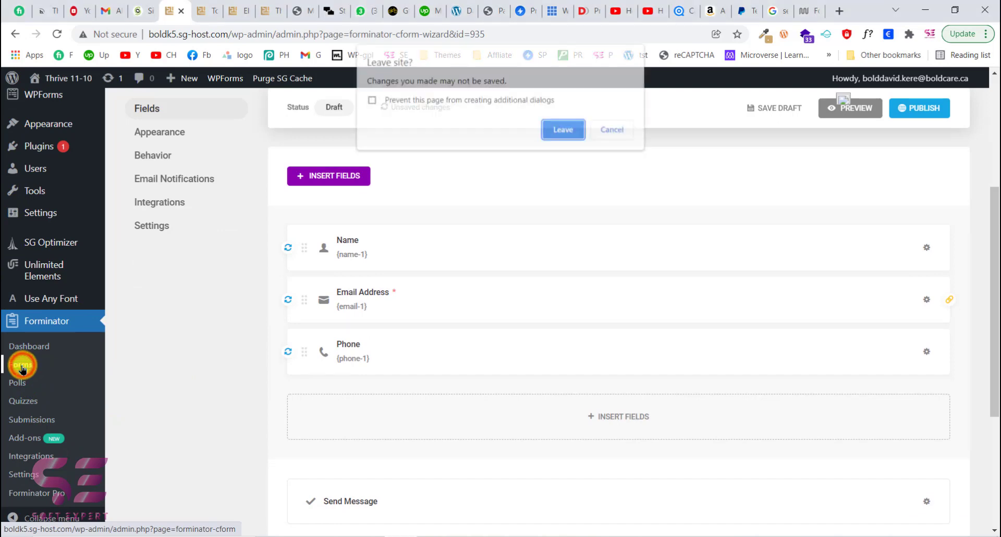
click(556, 132)
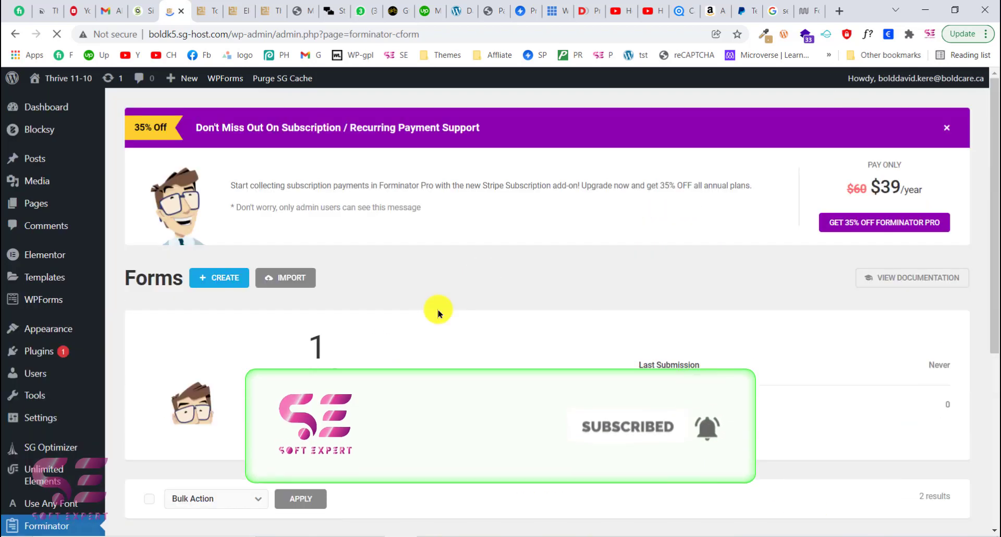
- Open the published Story-based Productivity form for editing
scroll(417, 323, down, 5)
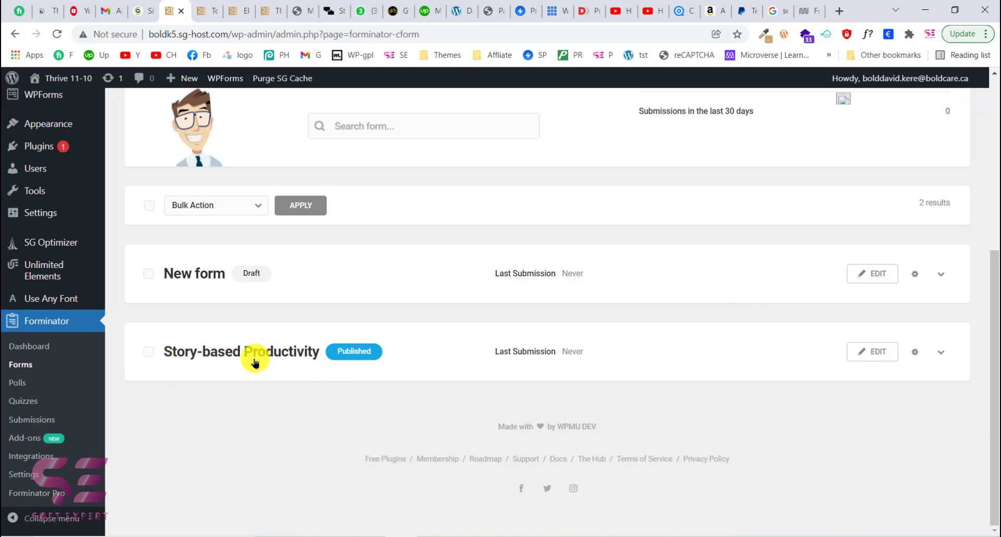
click(264, 4)
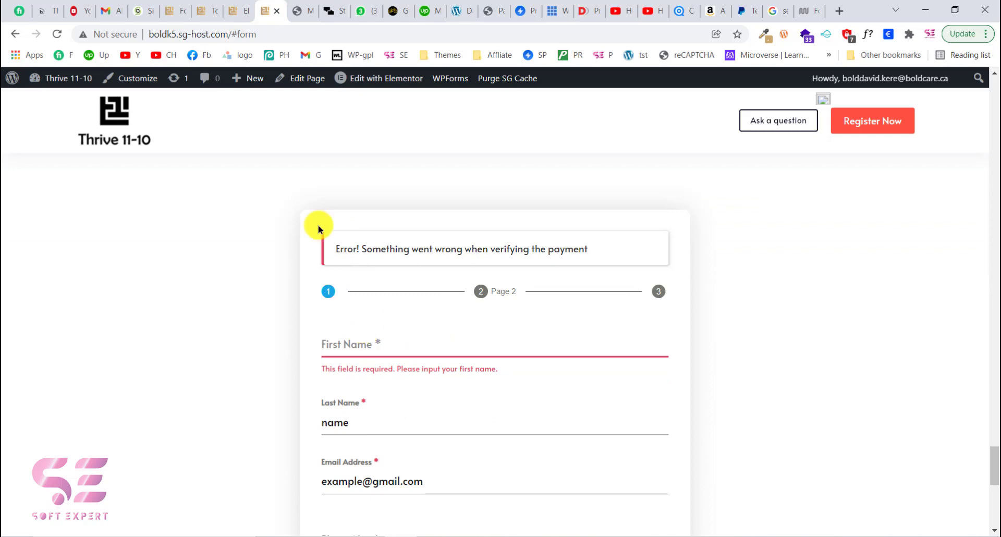
click(209, 4)
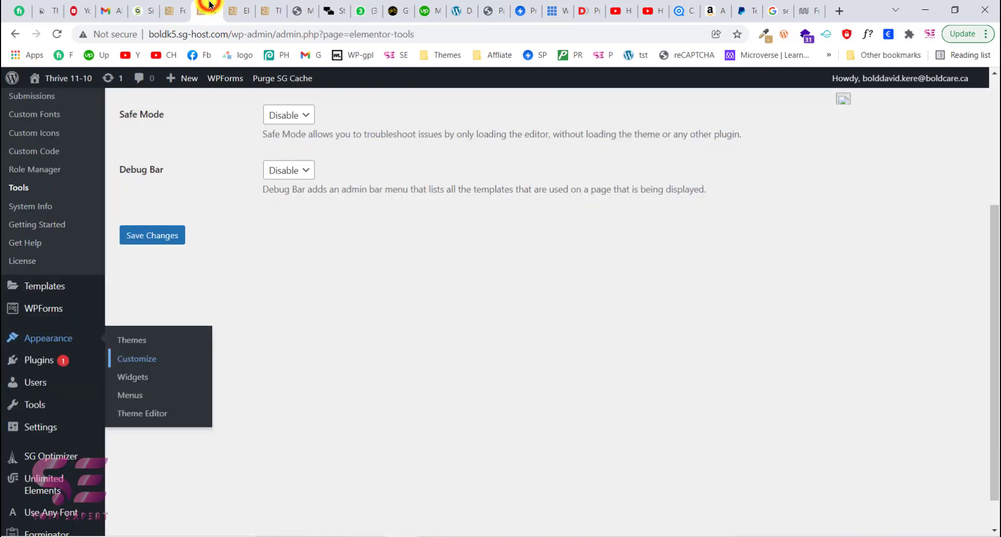
click(178, 4)
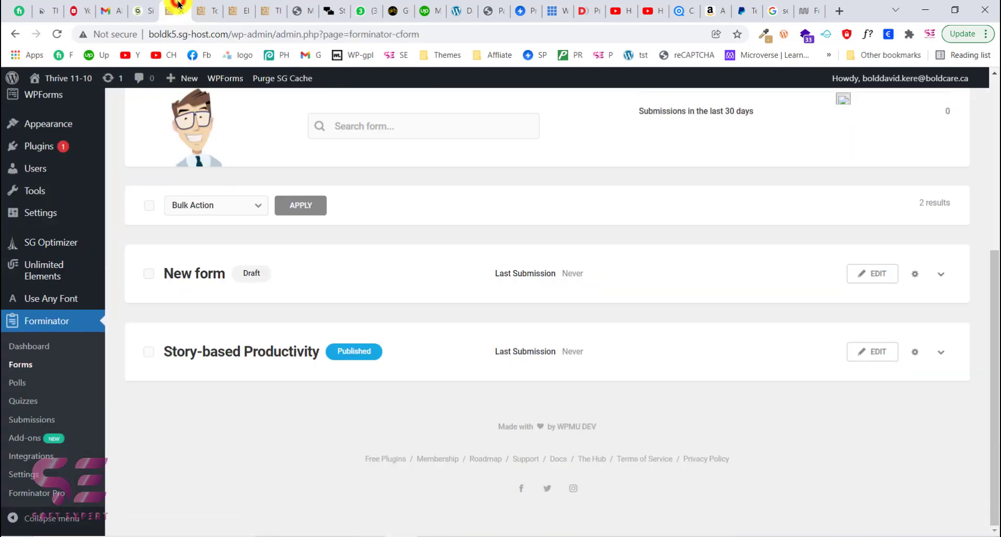
click(894, 352)
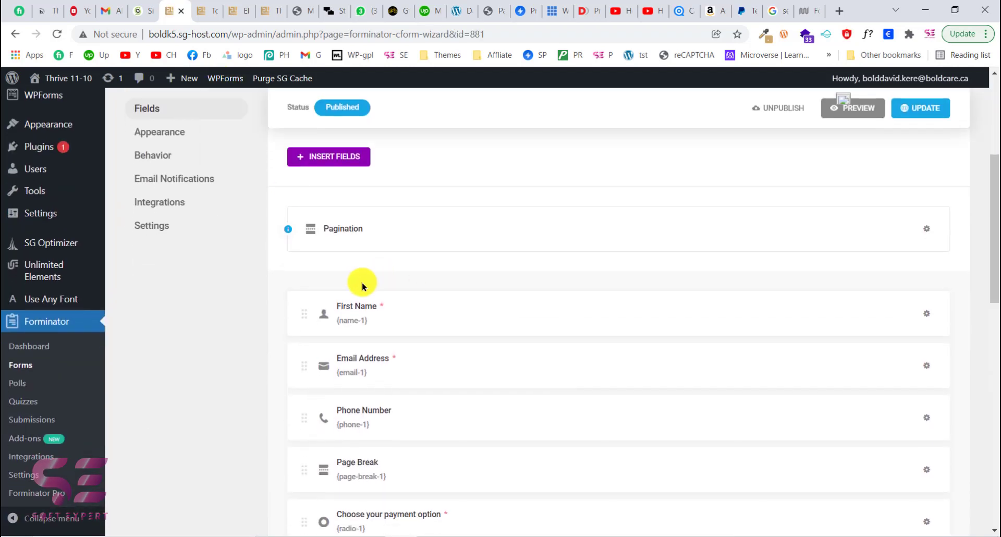
- Insert a Page Break field at the end of the form, below the PayPal field
scroll(363, 285, down, 1)
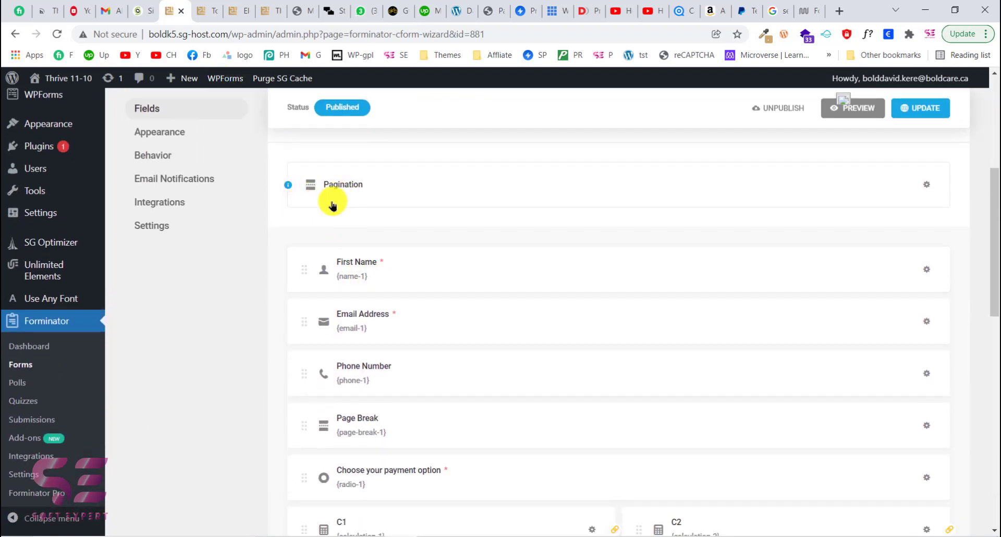
scroll(339, 229, down, 3)
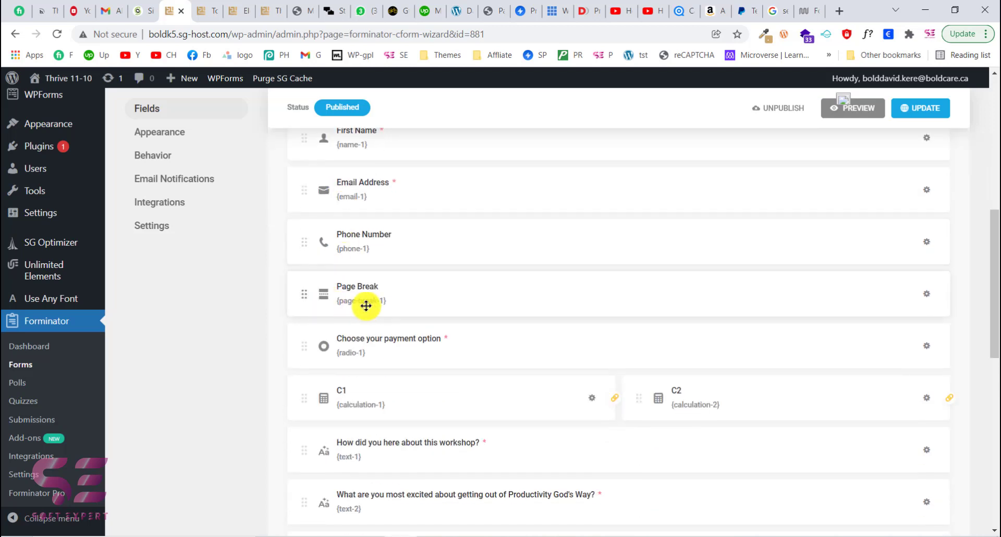
scroll(339, 313, up, 1)
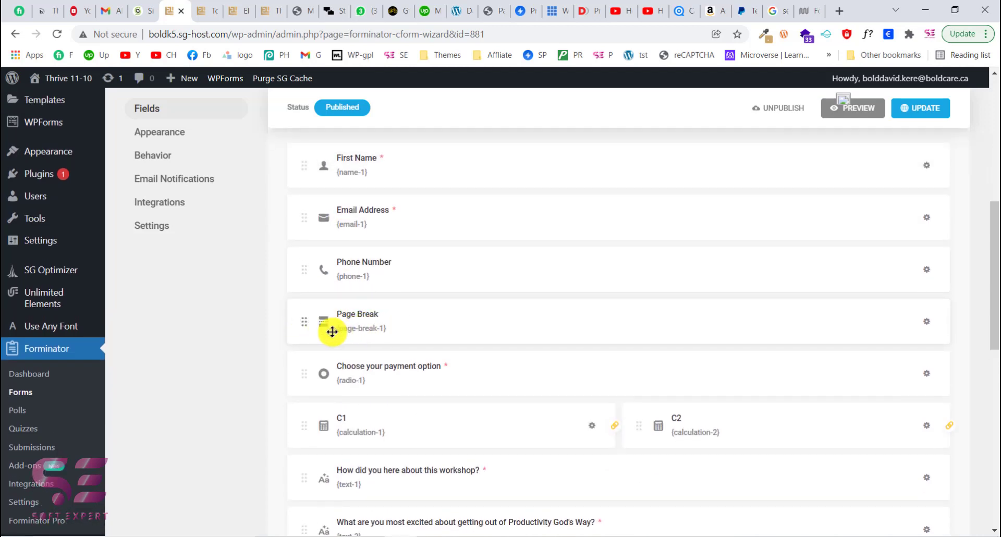
scroll(409, 331, down, 8)
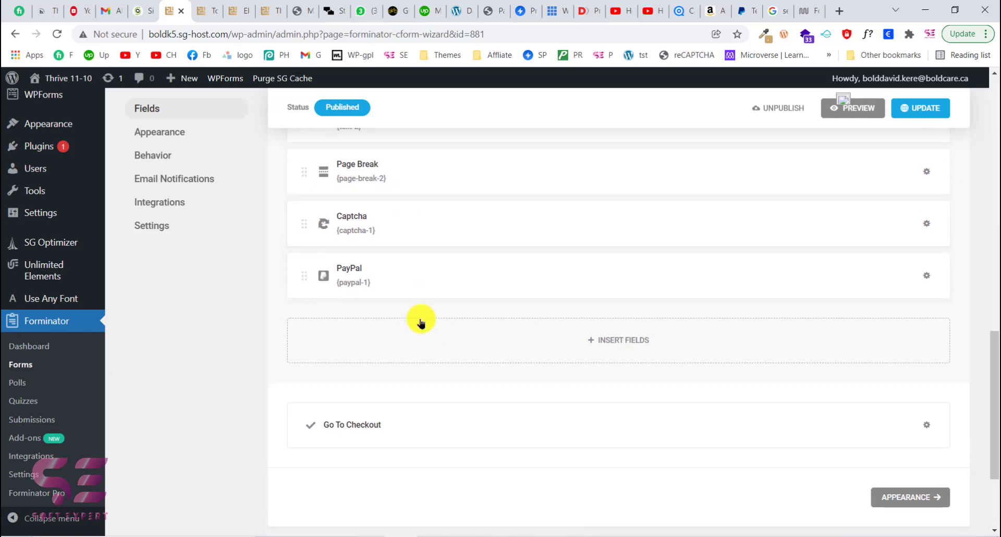
click(633, 349)
scroll(595, 377, down, 1)
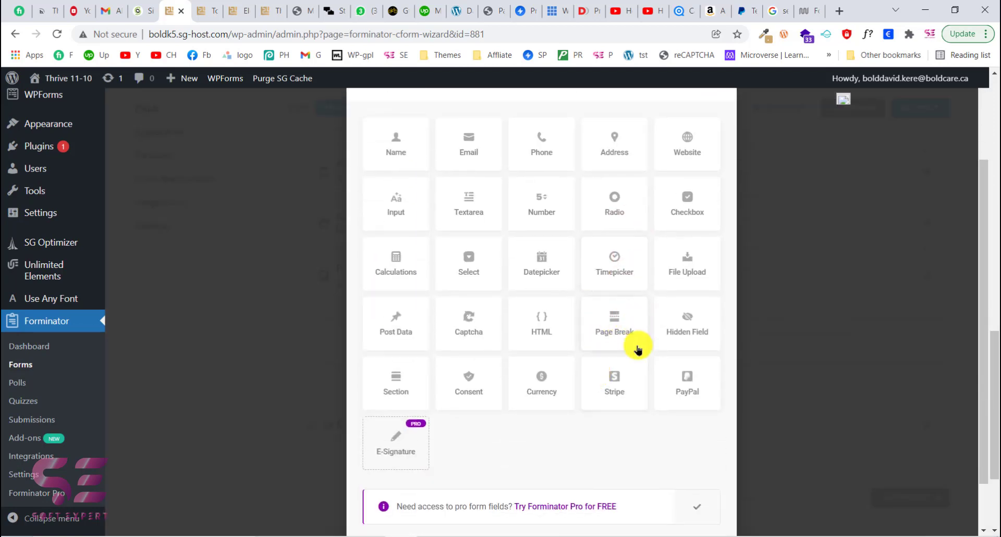
click(619, 321)
scroll(715, 476, down, 1)
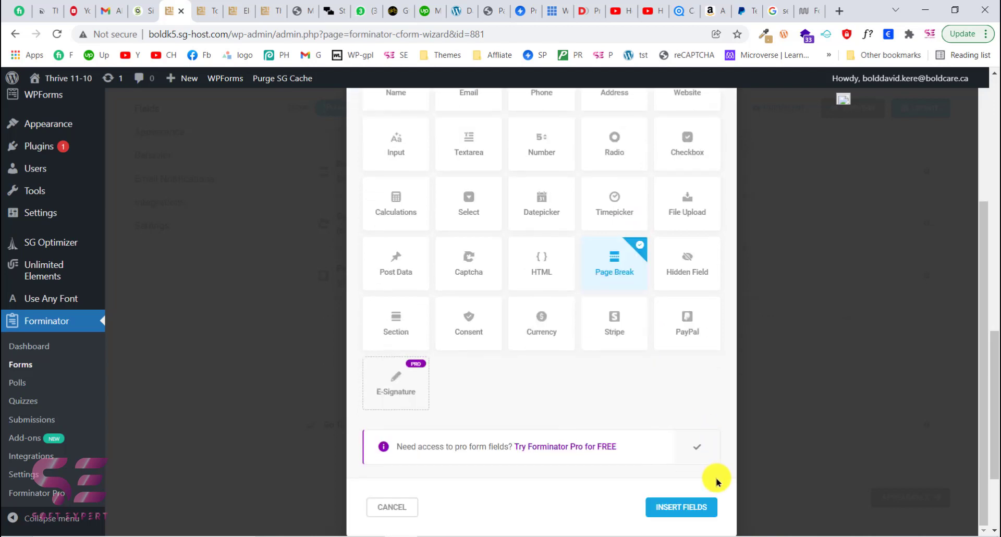
click(697, 508)
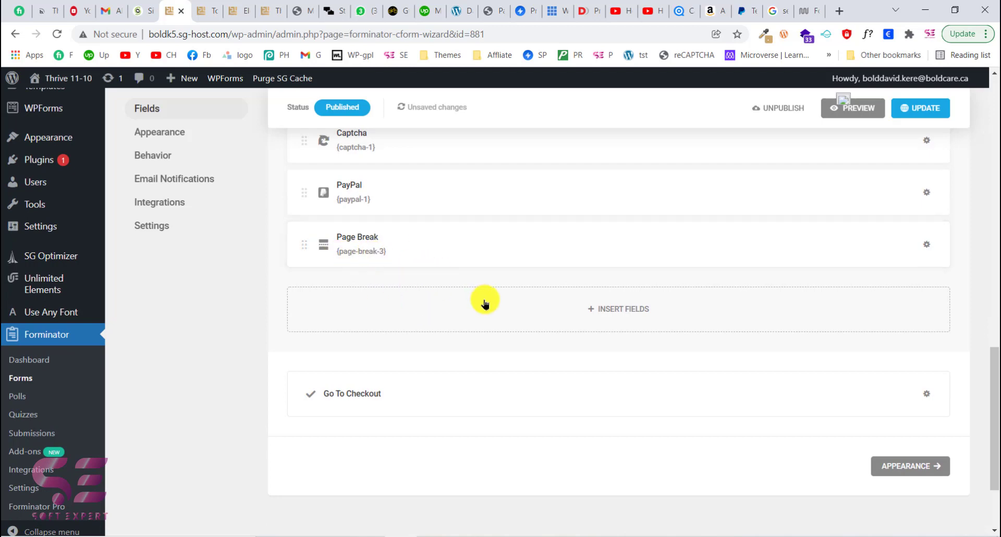
- Check the published form page in the other browser tab and return to the form builder
click(273, 11)
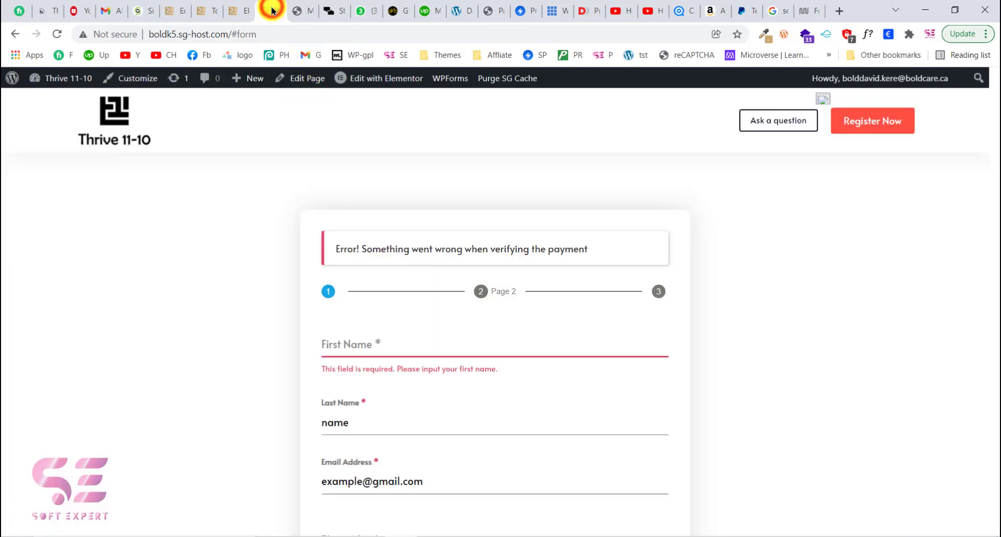
click(207, 5)
click(175, 8)
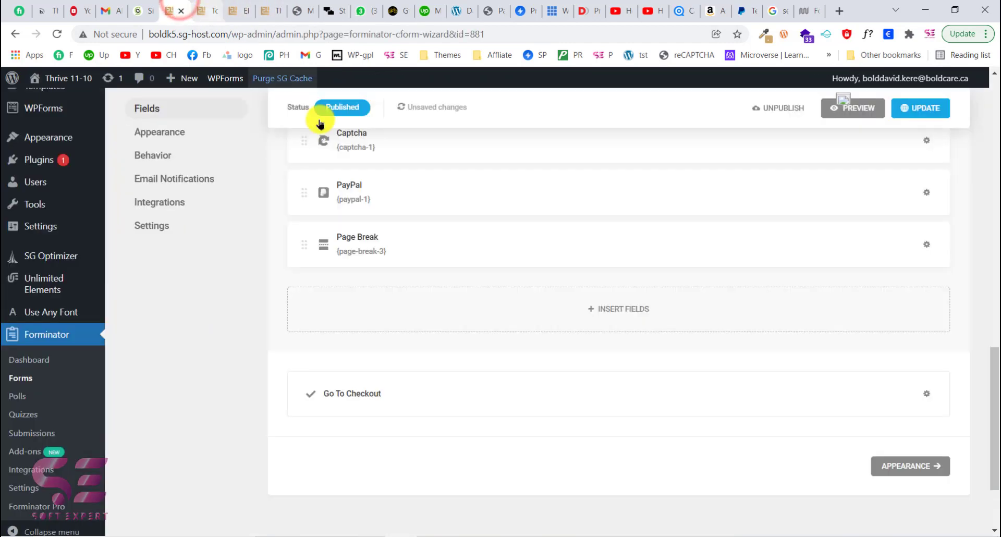
- Delete the page break just added below the PayPal field
scroll(438, 247, up, 2)
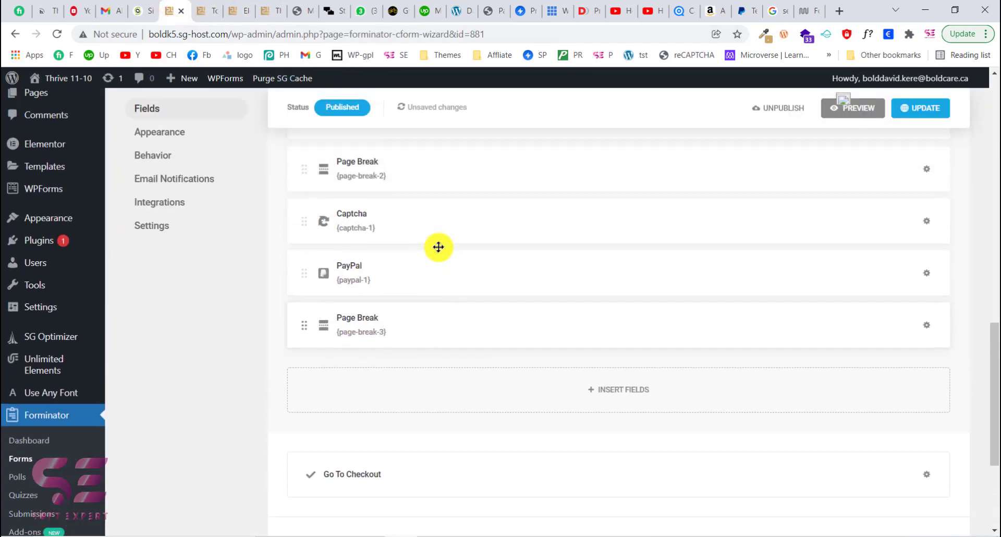
scroll(438, 247, up, 3)
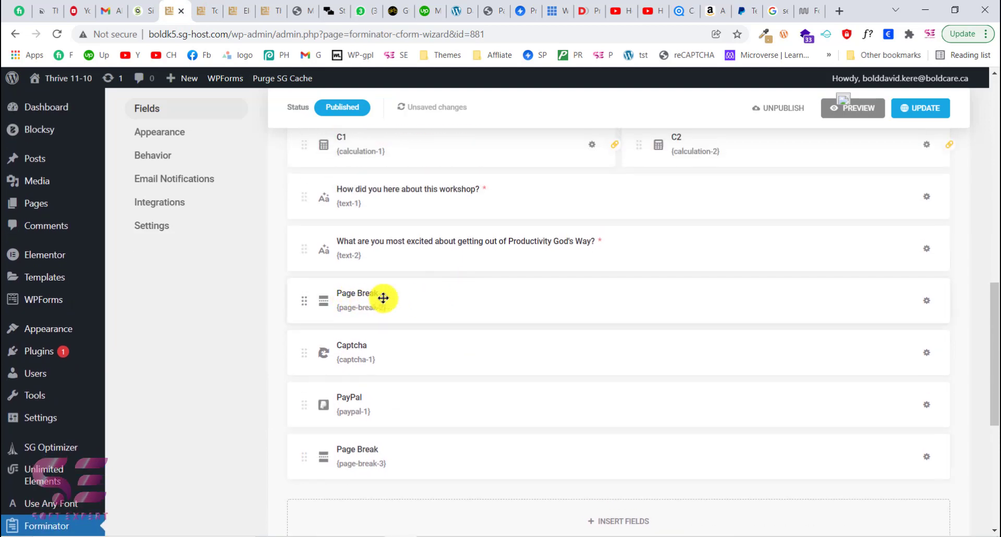
scroll(434, 296, up, 4)
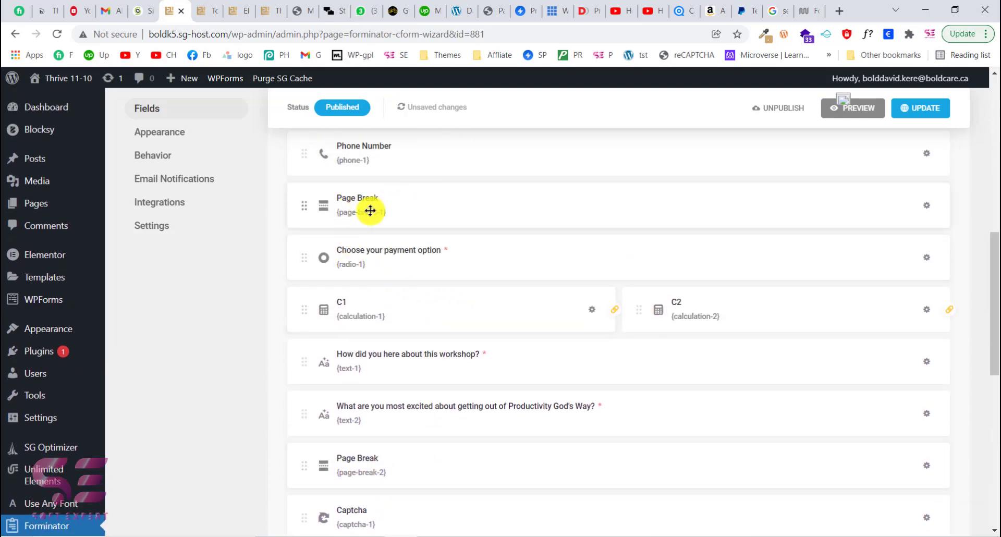
scroll(399, 348, down, 5)
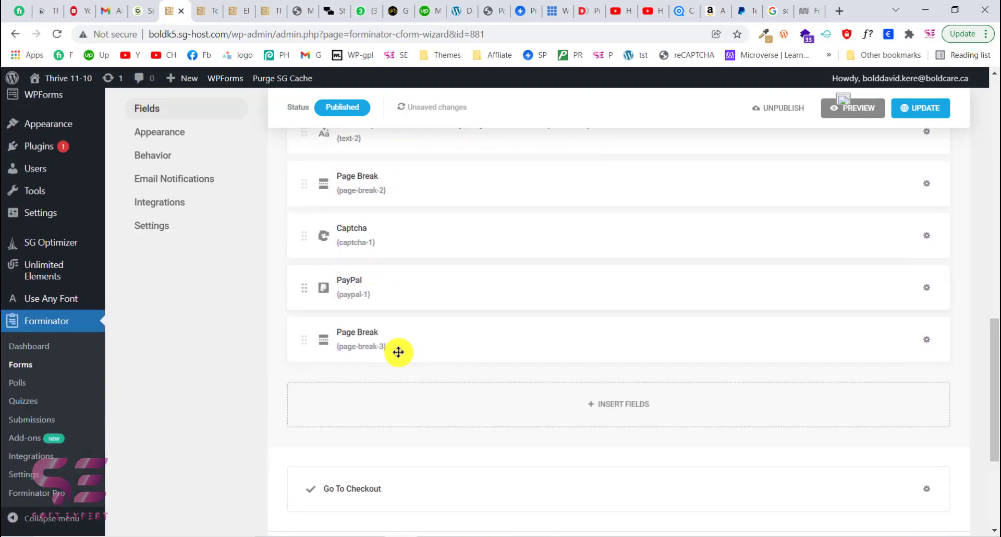
click(927, 338)
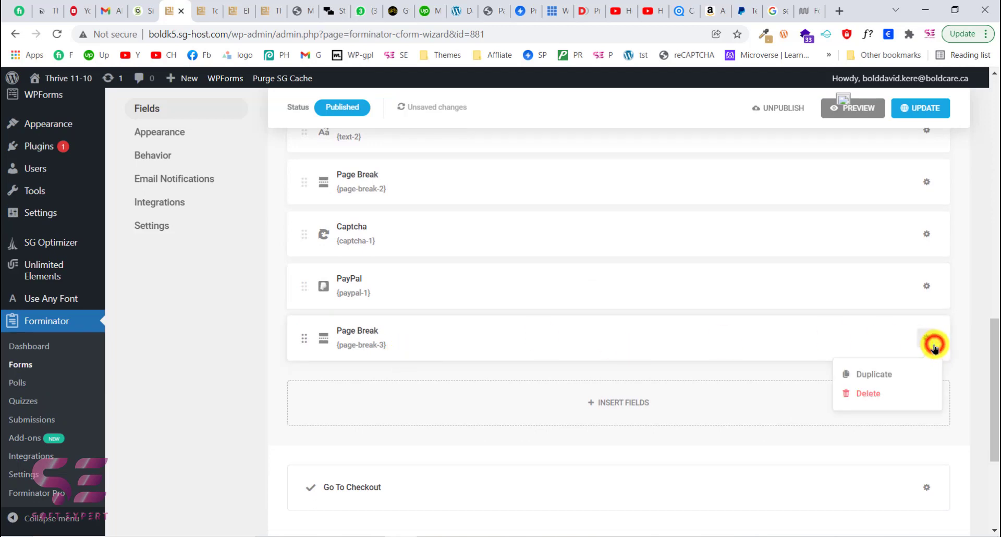
click(868, 392)
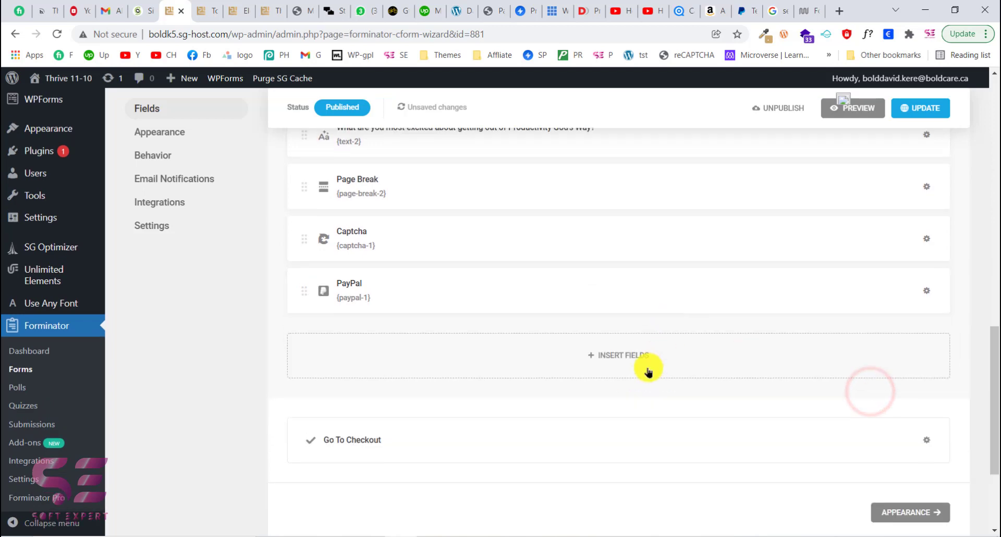
- Insert a Captcha field at the end of the form, below the workshop questions
scroll(647, 369, up, 2)
scroll(478, 343, up, 1)
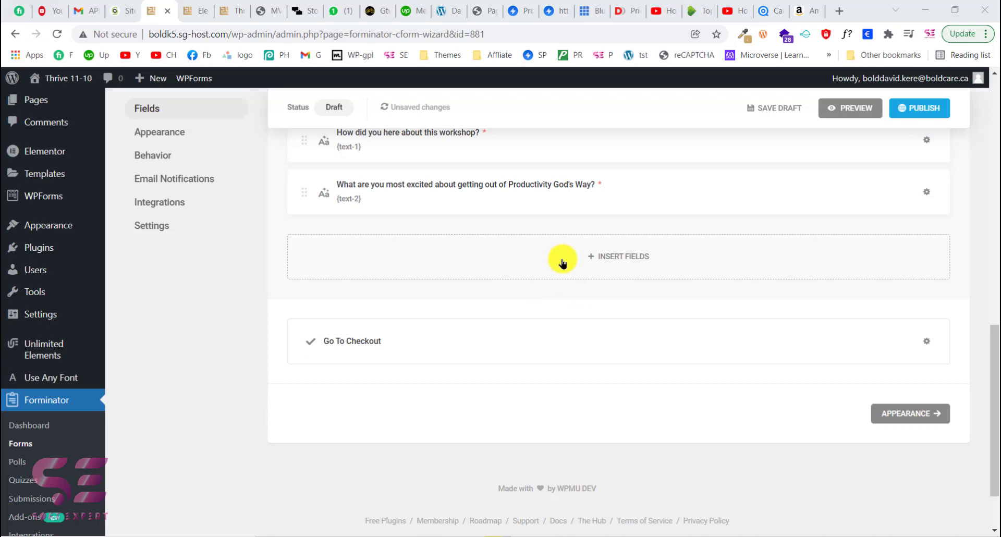
click(608, 260)
scroll(549, 313, down, 2)
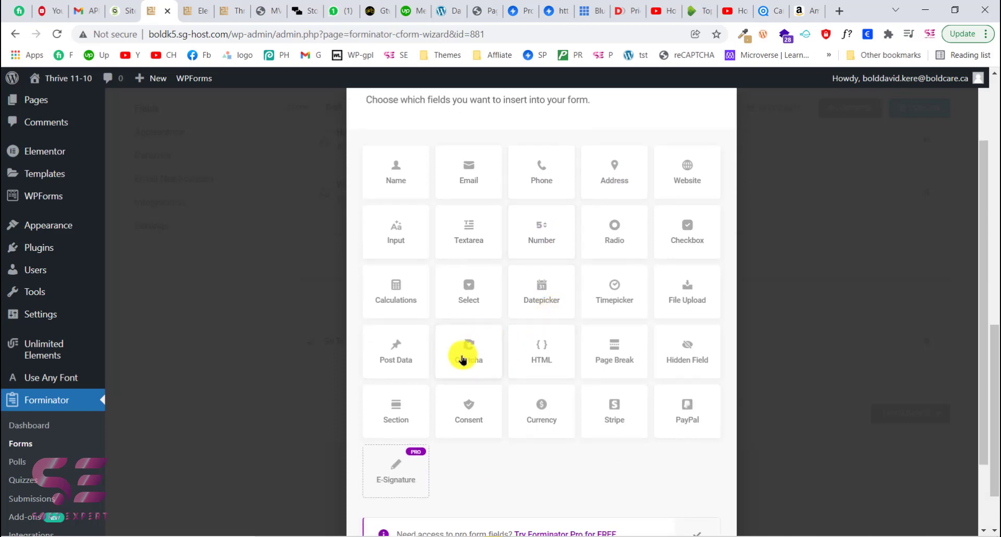
click(462, 359)
scroll(599, 435, down, 2)
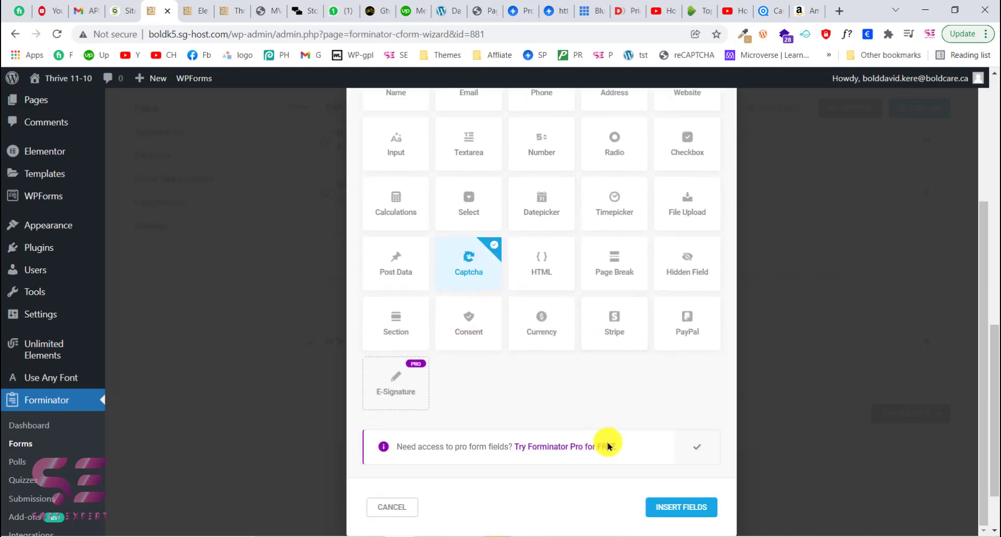
click(675, 506)
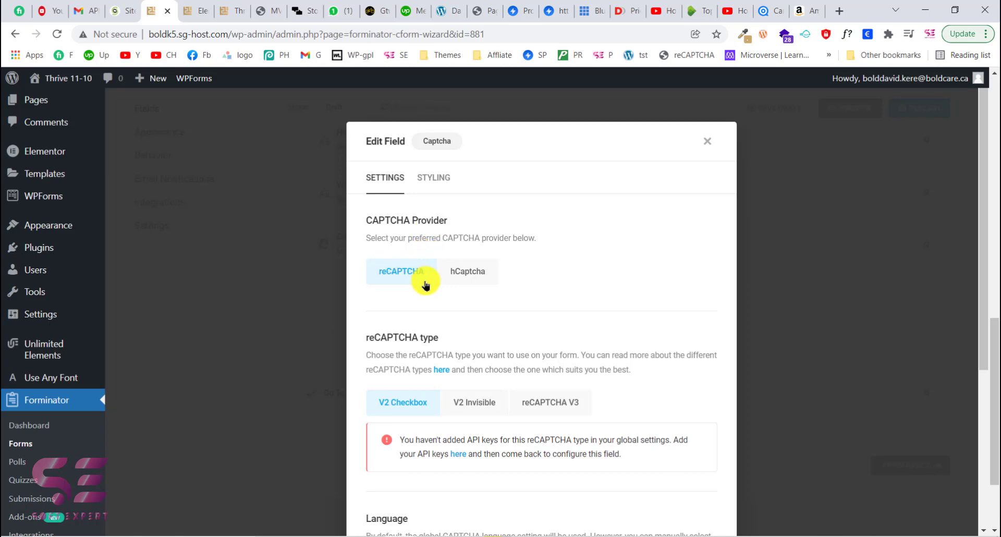
- Review the Captcha field's provider, type, language, error message and styling options
scroll(405, 289, down, 4)
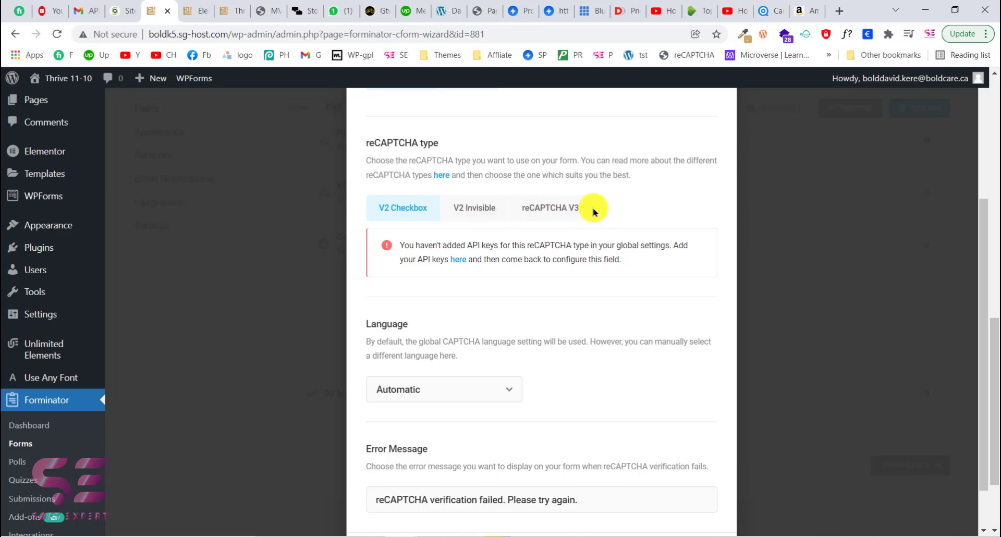
scroll(469, 261, down, 1)
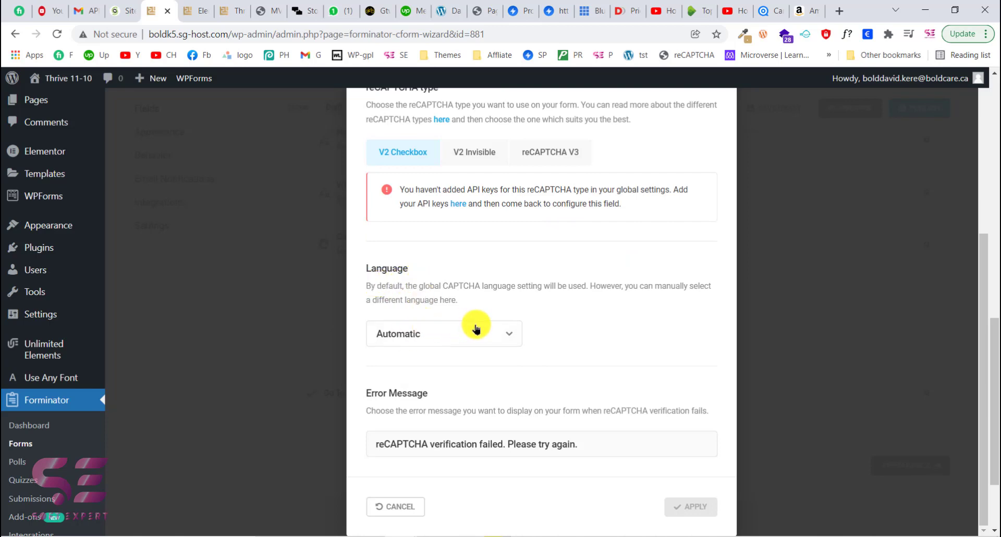
click(510, 445)
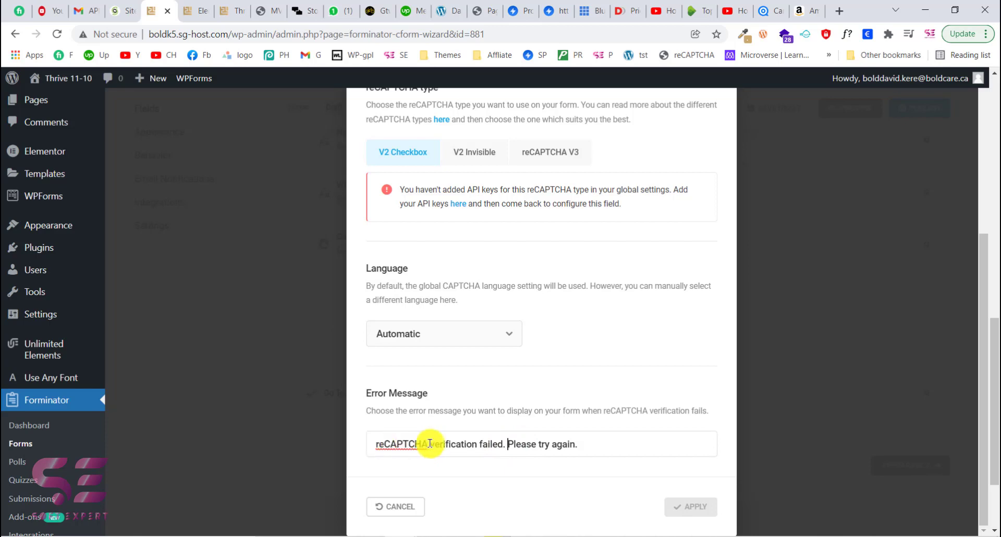
scroll(516, 444, up, 5)
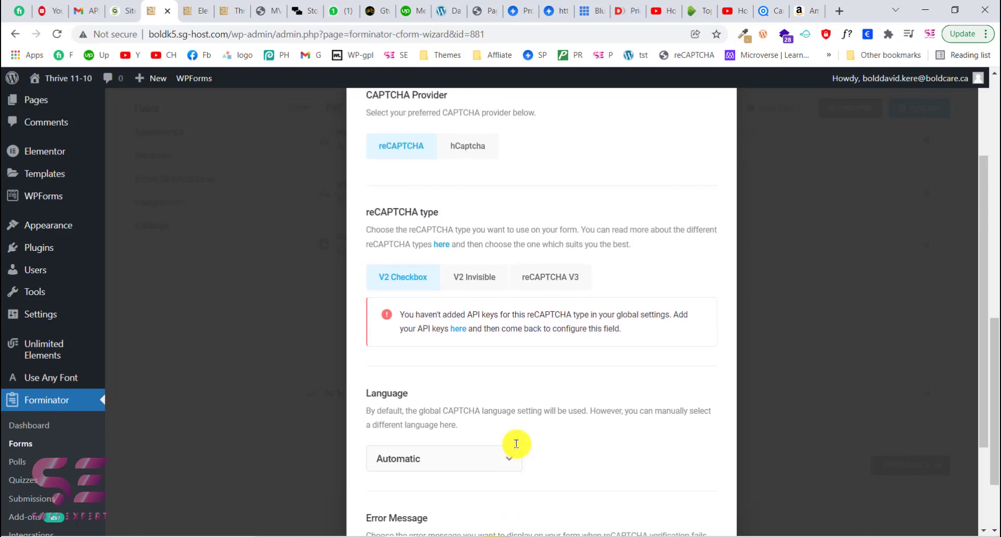
click(431, 191)
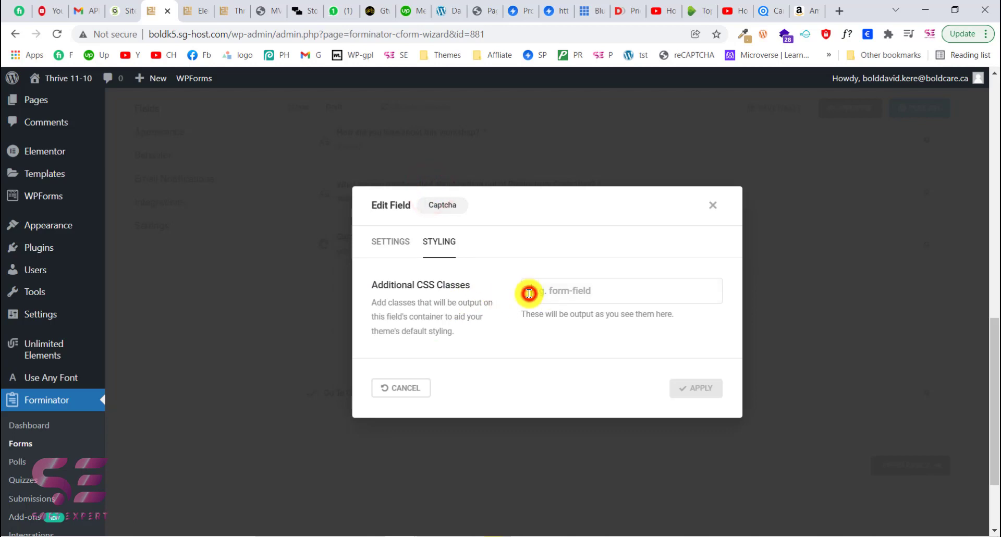
click(395, 243)
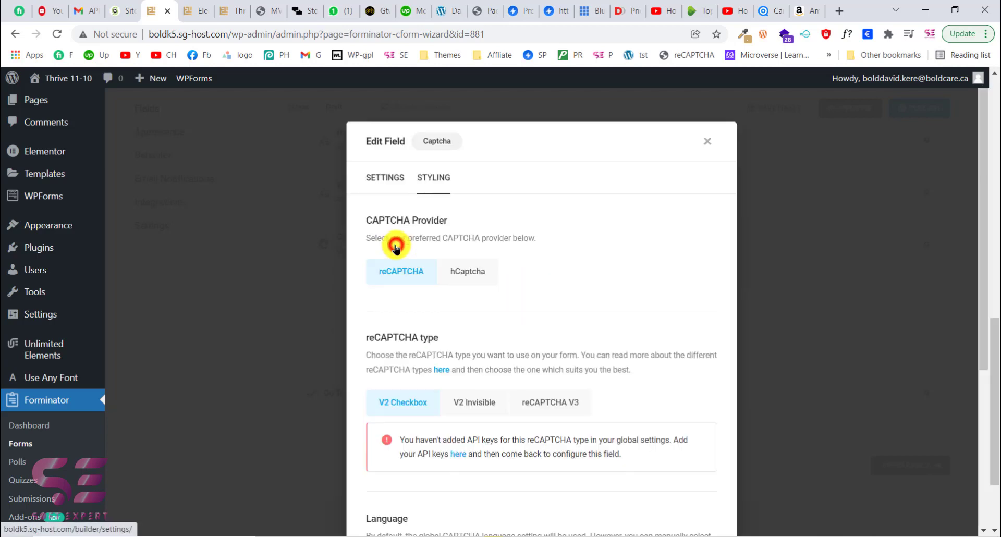
- Open the global CAPTCHA settings from the field's API keys link and examine the v2 Checkbox key fields
scroll(424, 266, down, 2)
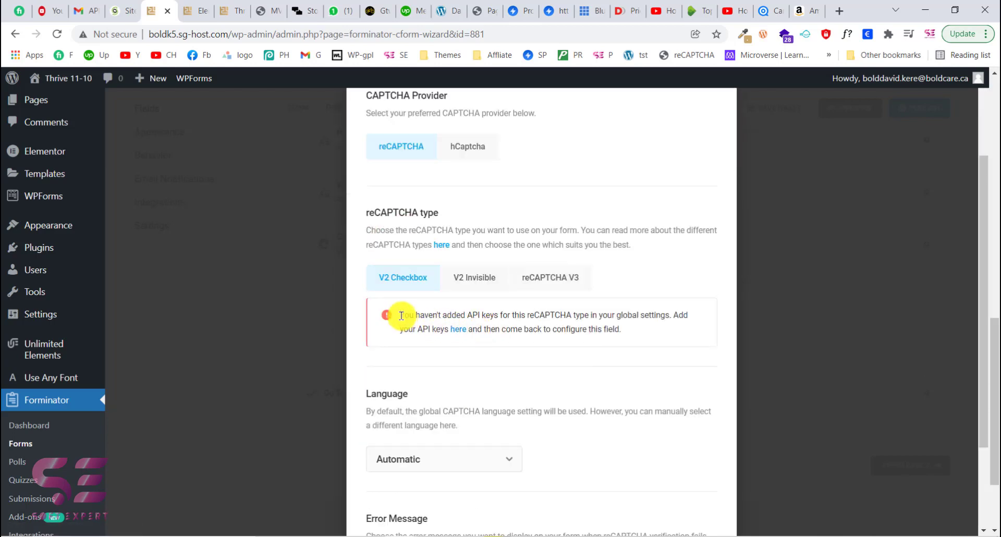
drag(401, 315, 505, 315)
click(509, 315)
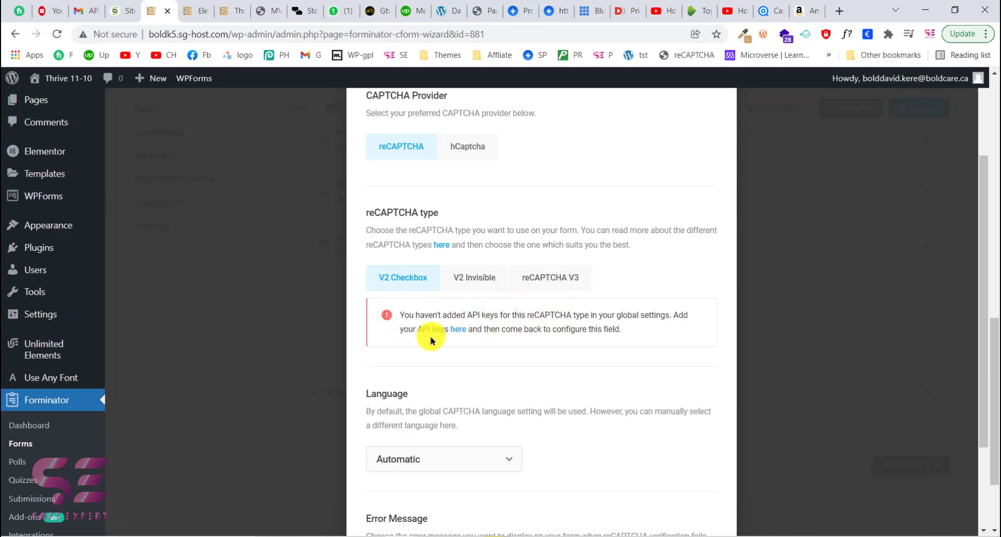
click(454, 333)
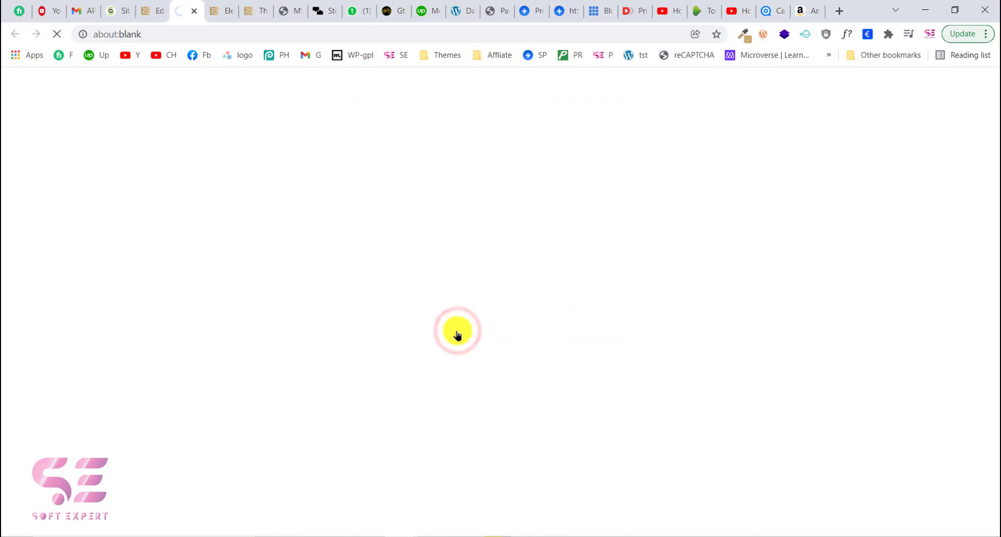
scroll(457, 333, down, 3)
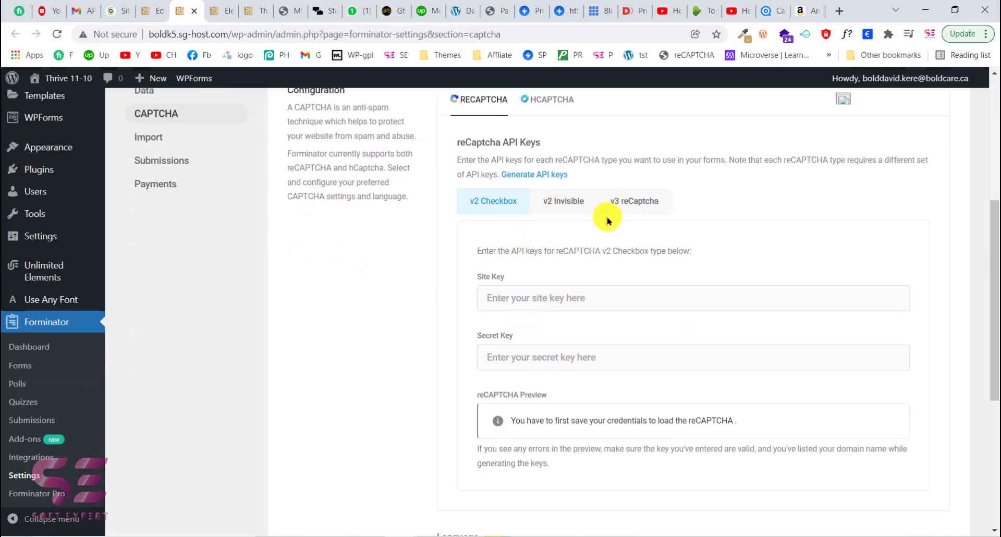
scroll(607, 219, down, 2)
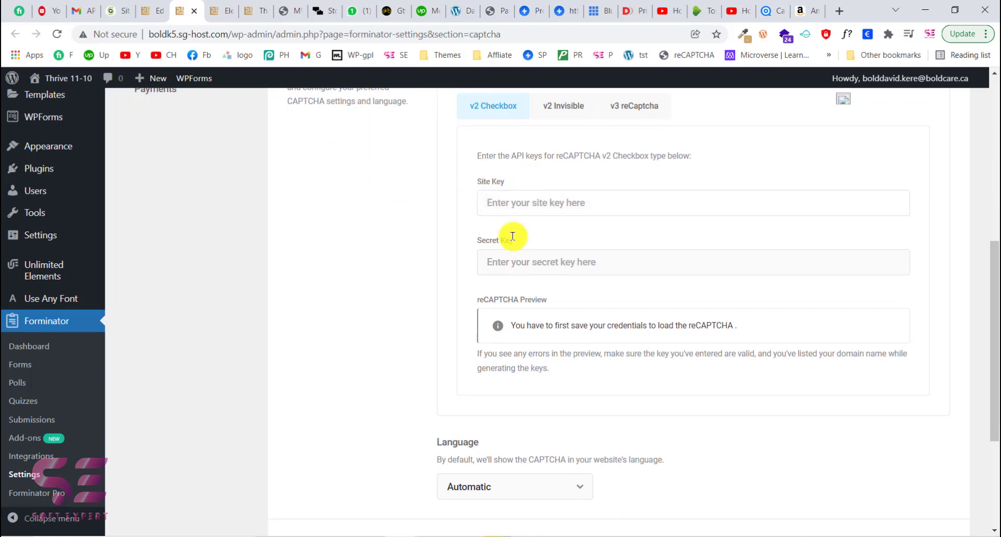
scroll(531, 247, up, 1)
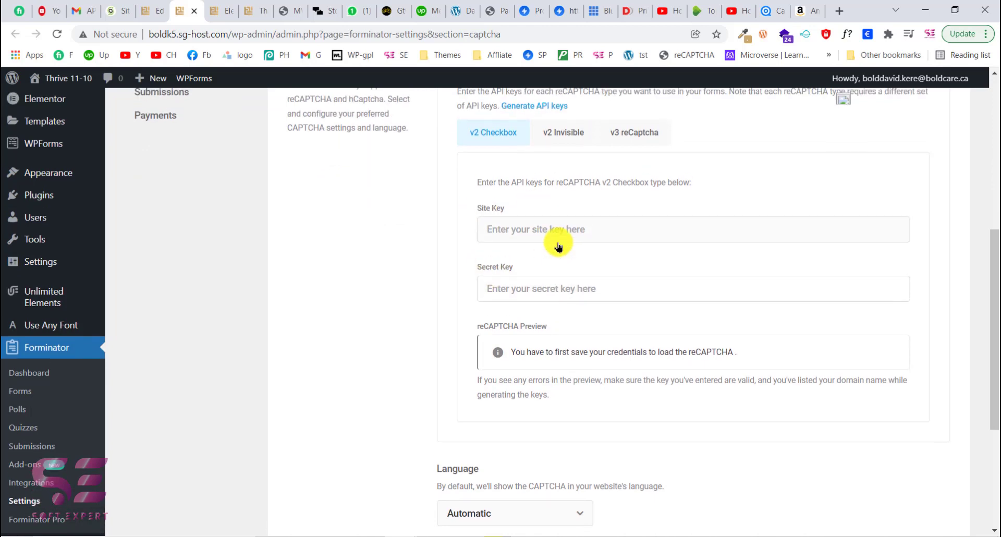
scroll(556, 258, up, 2)
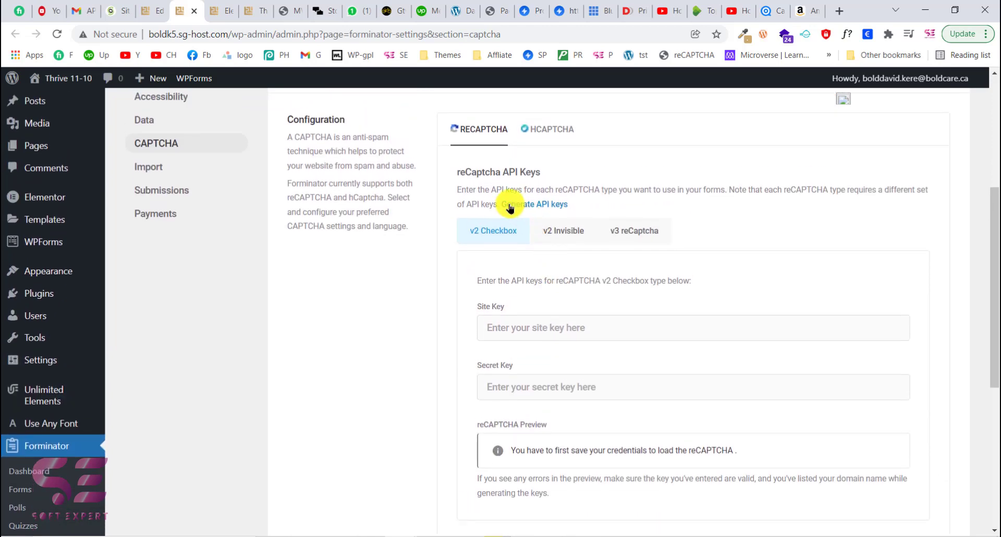
- Open the Google reCAPTCHA admin console to get API keys, check the site selector, and return to the CAPTCHA settings
click(546, 205)
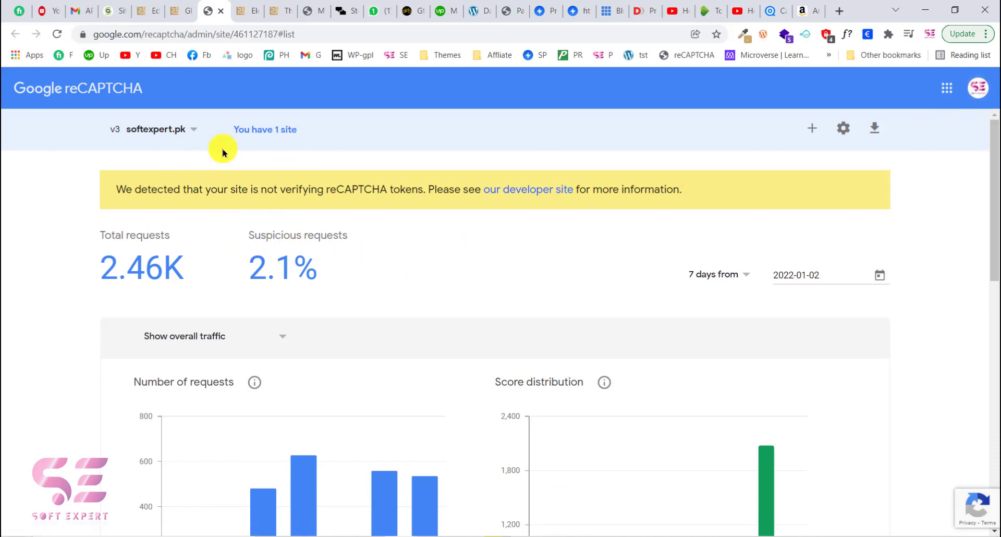
click(195, 130)
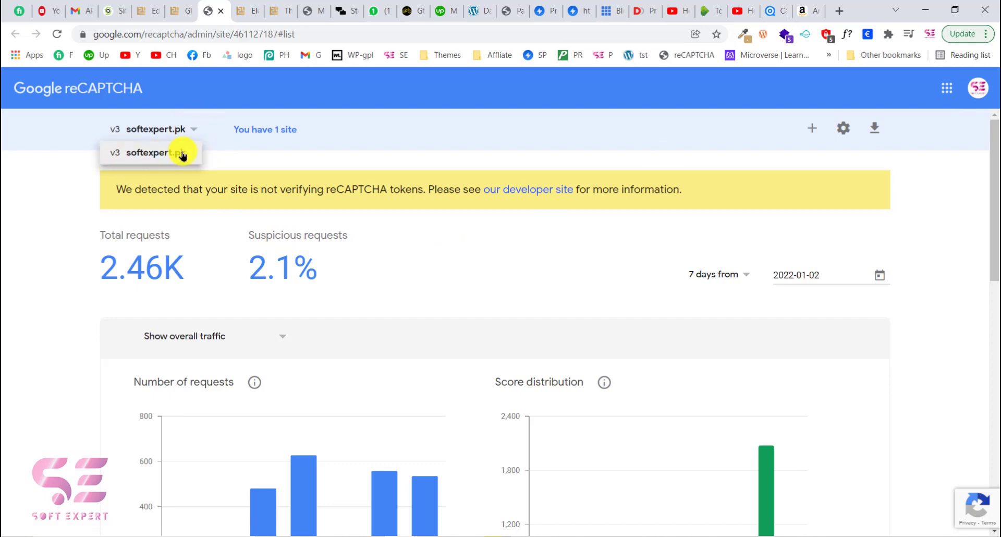
click(176, 10)
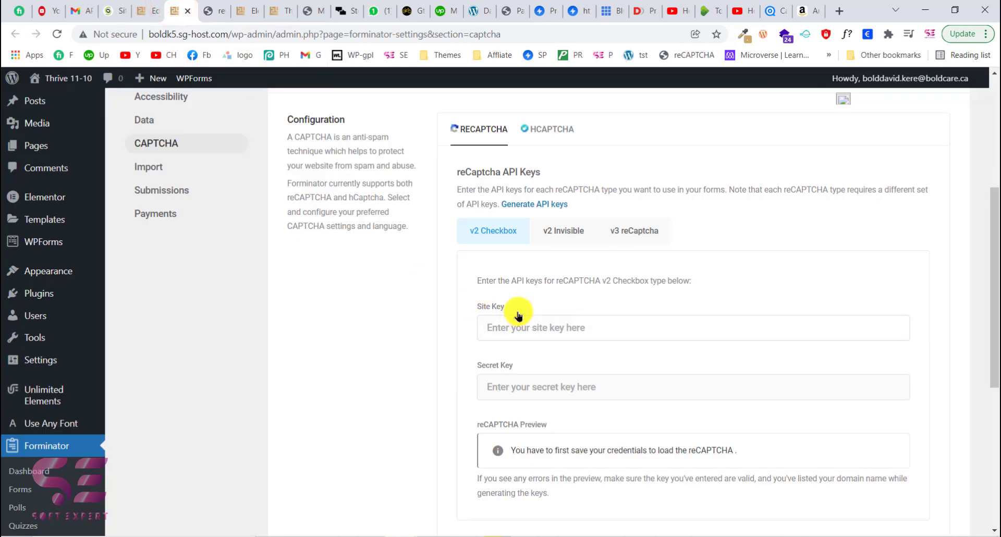
- Copy the reCAPTCHA site key from the notepad and paste it into the v2 Checkbox Site Key field
scroll(518, 315, down, 1)
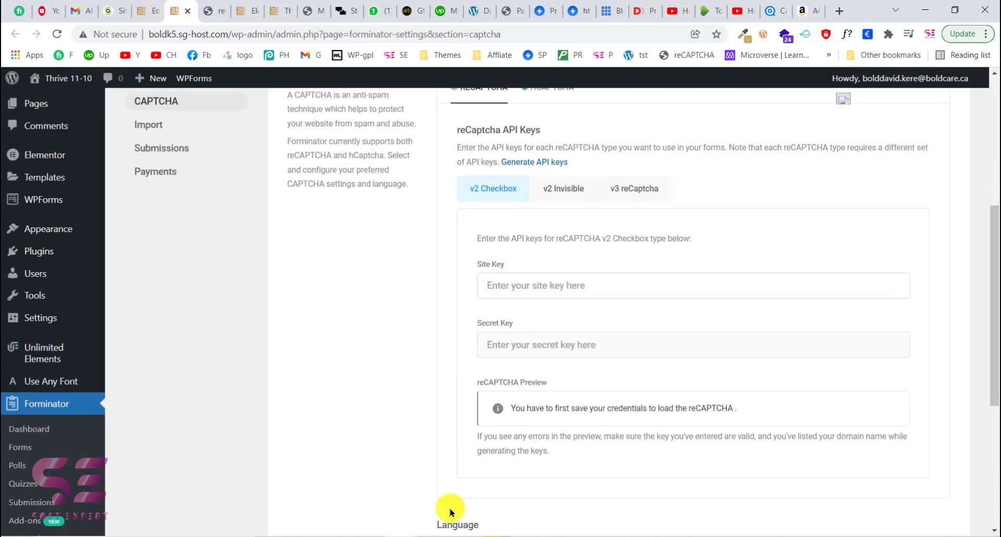
key(alt+Tab)
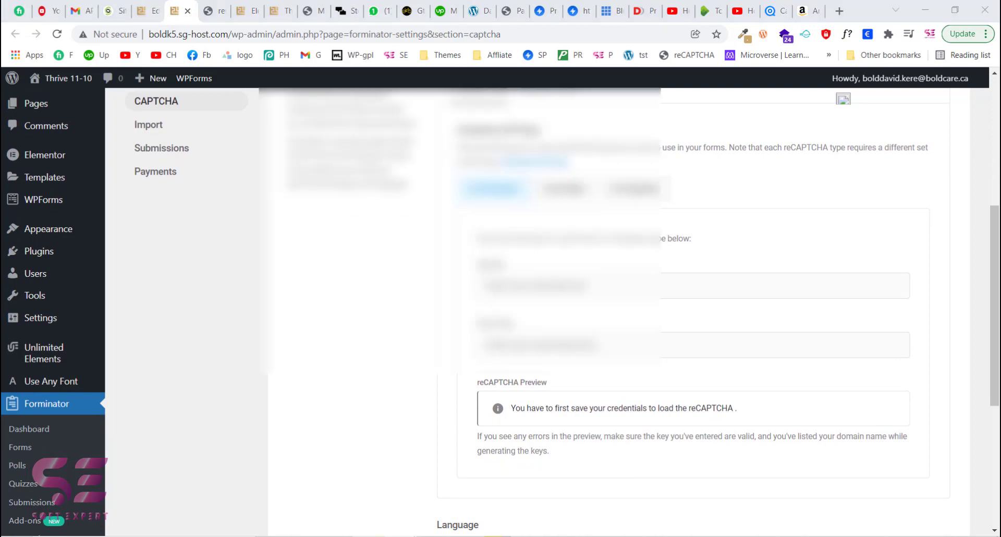
drag(457, 176, 241, 178)
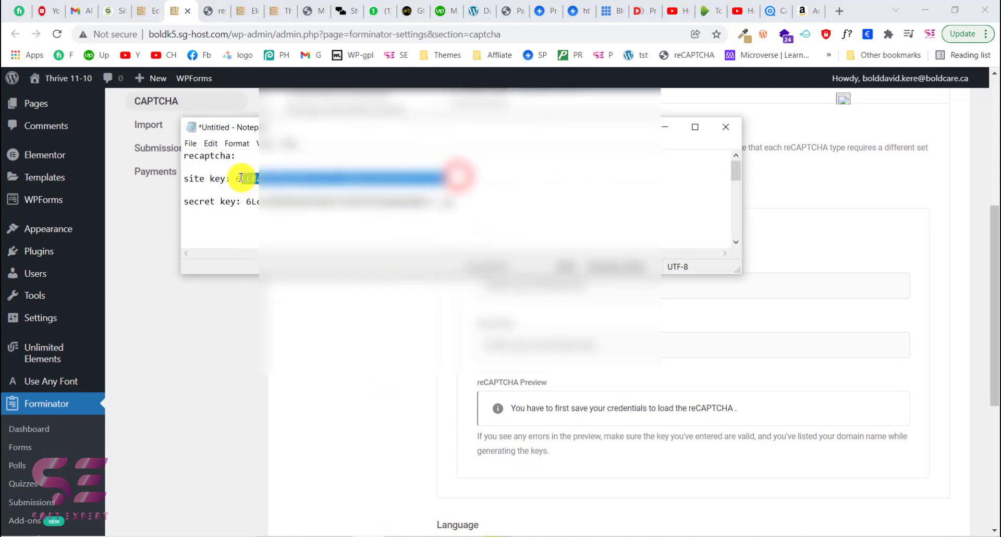
key(ctrl+c)
click(252, 321)
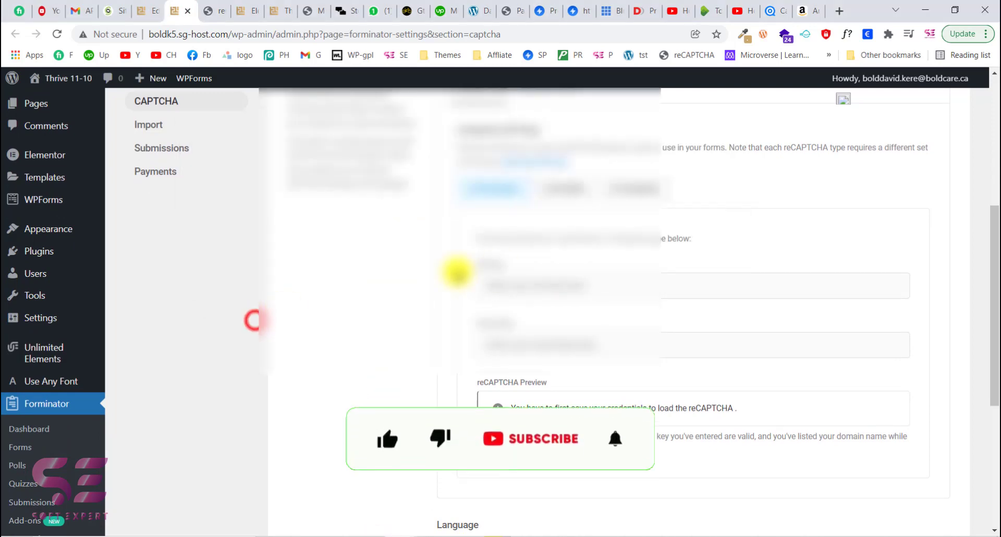
click(528, 280)
key(ctrl+v)
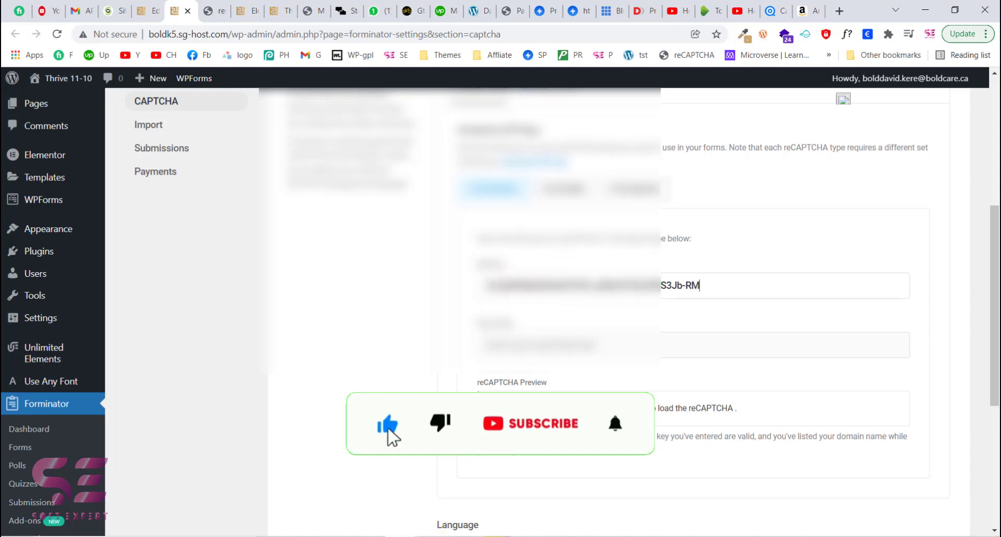
- Copy the reCAPTCHA secret key from the notepad and paste it into the Secret Key field
key(alt+Tab)
drag(457, 202, 249, 203)
key(ctrl+c)
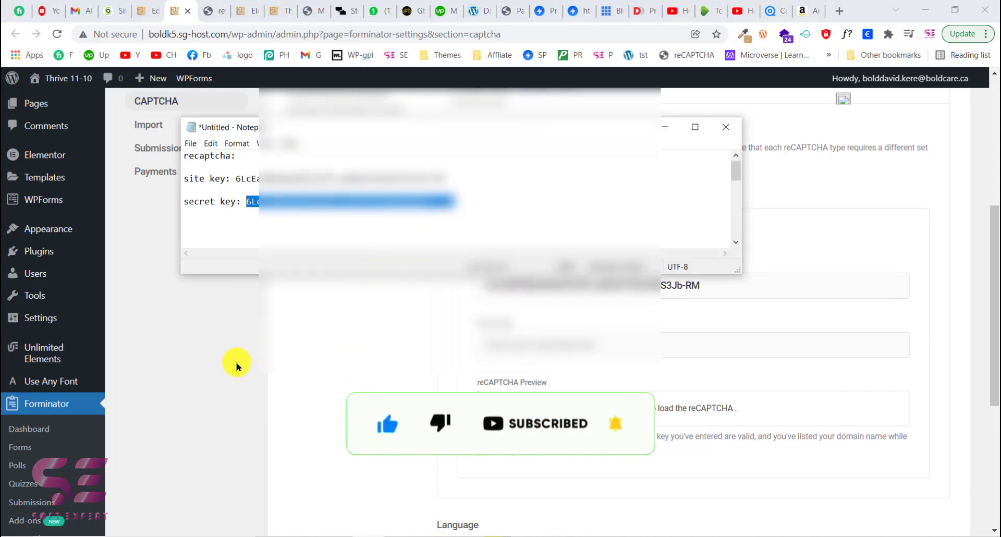
click(500, 339)
key(ctrl+v)
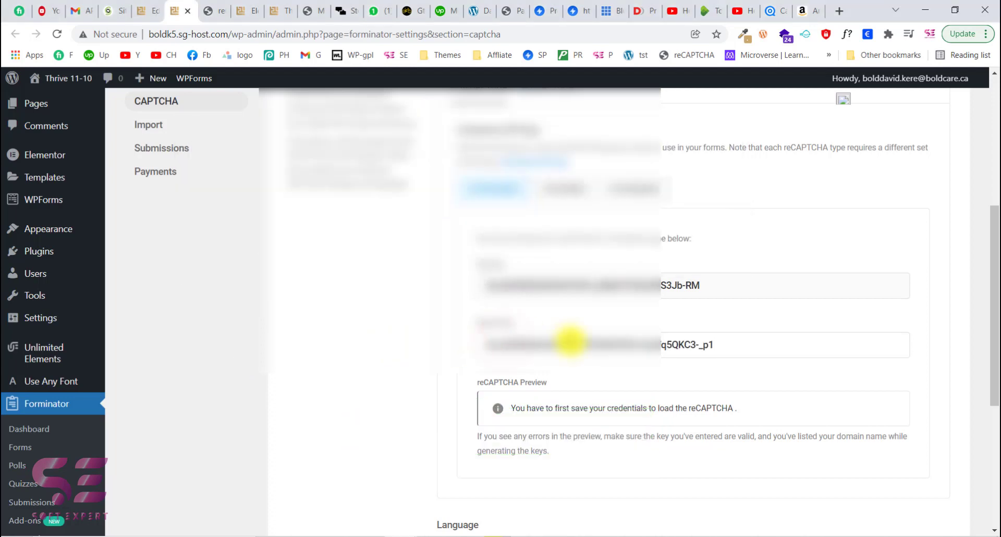
- Save the global CAPTCHA settings
scroll(570, 341, down, 3)
scroll(637, 380, down, 2)
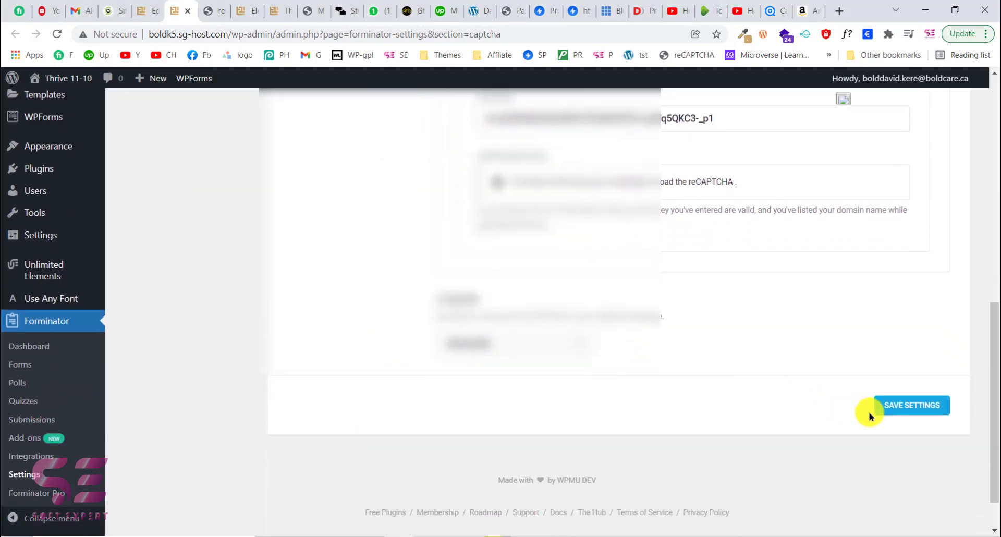
click(896, 405)
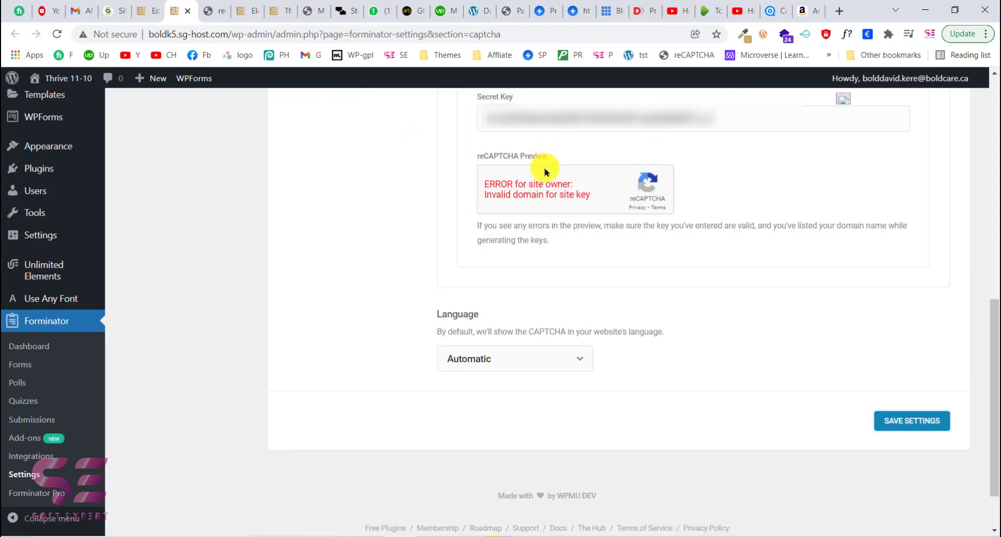
- Examine the reCAPTCHA preview message and the entered site key
scroll(483, 213, up, 1)
drag(483, 213, 594, 223)
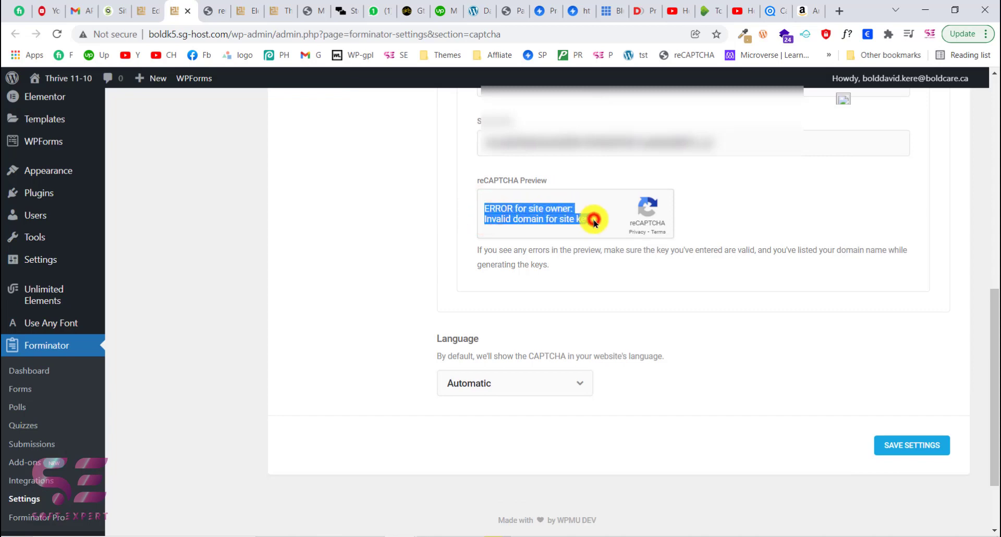
click(594, 223)
scroll(533, 220, up, 2)
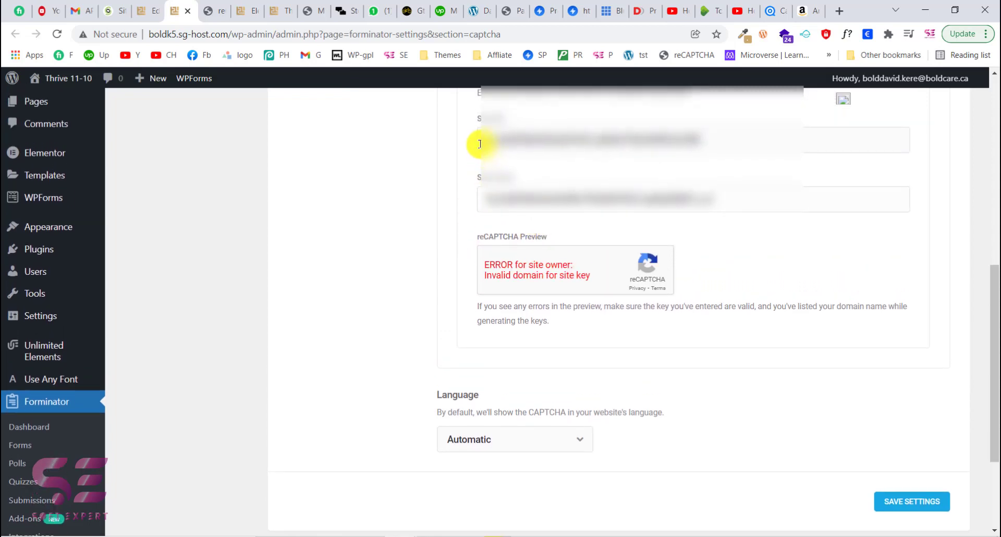
drag(478, 142, 621, 149)
click(677, 180)
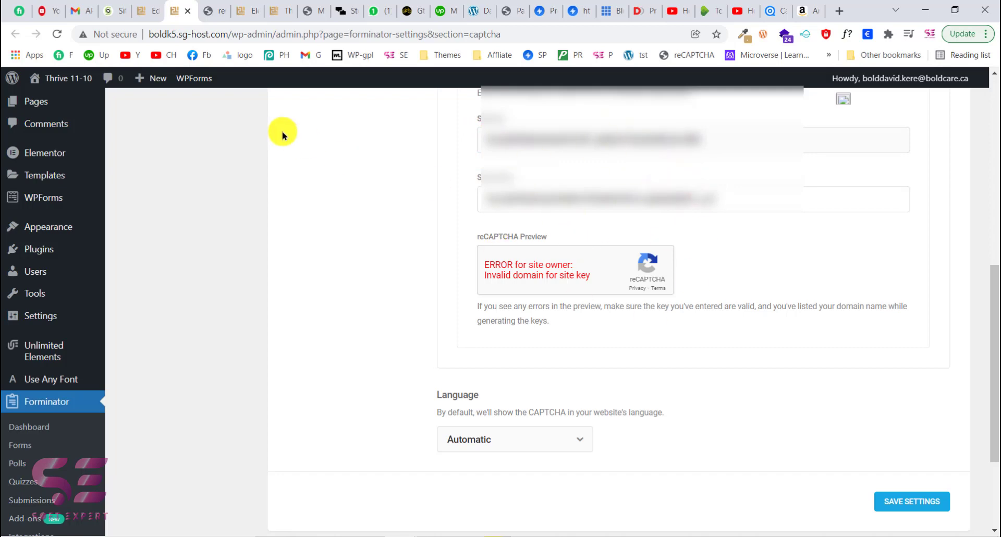
- Return to the form builder tab and close the Captcha field's settings
click(149, 6)
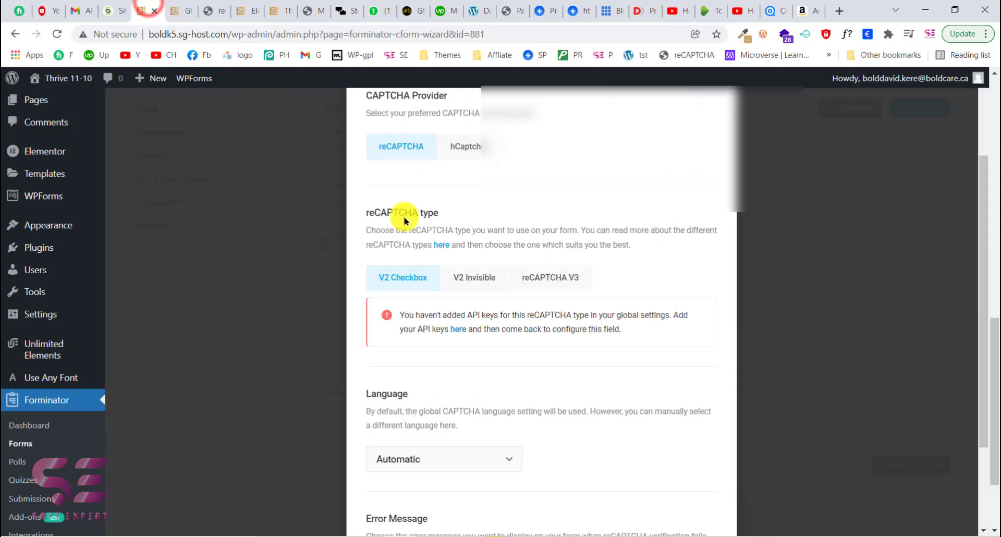
scroll(550, 256, up, 2)
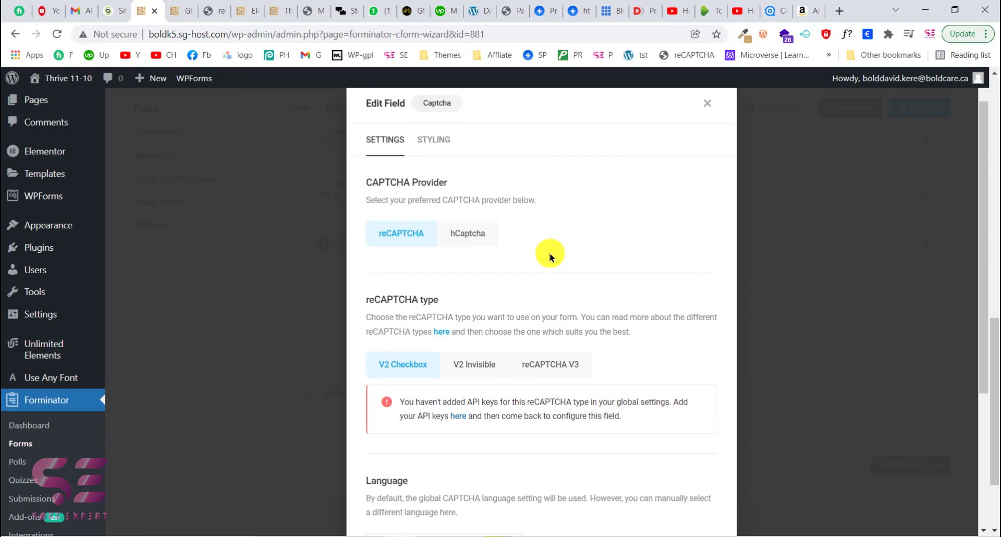
click(706, 146)
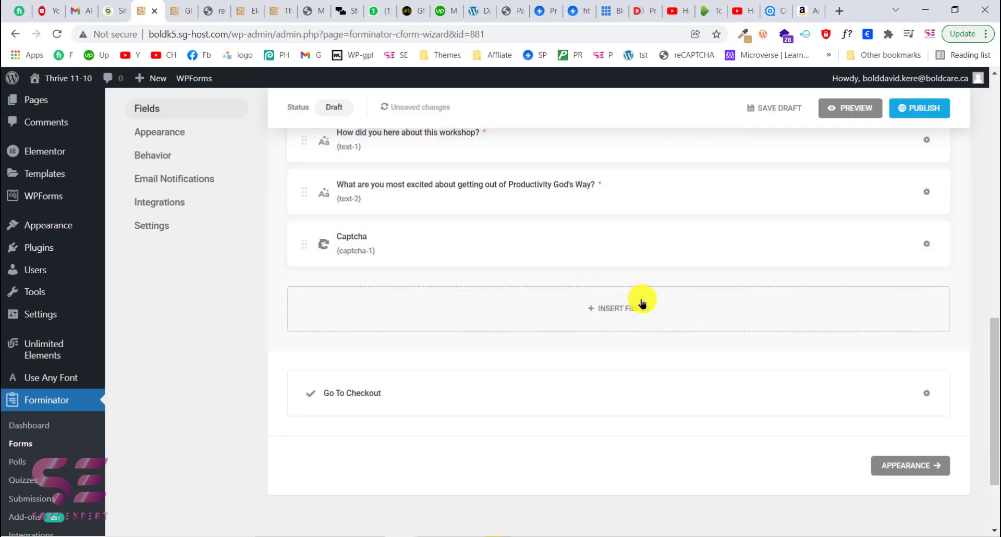
- Insert a PayPal field at the end of the form, below the Captcha field
click(621, 306)
scroll(568, 349, down, 3)
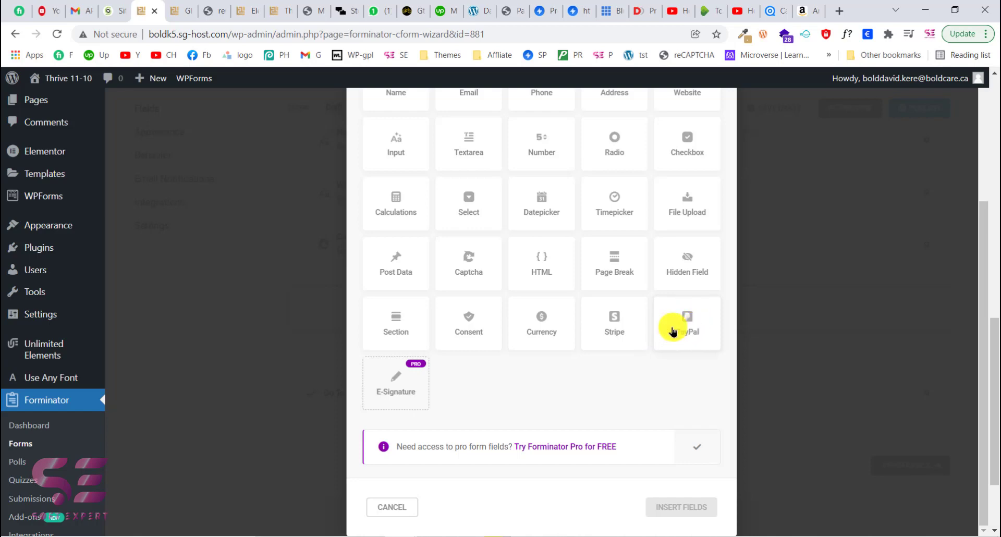
click(700, 317)
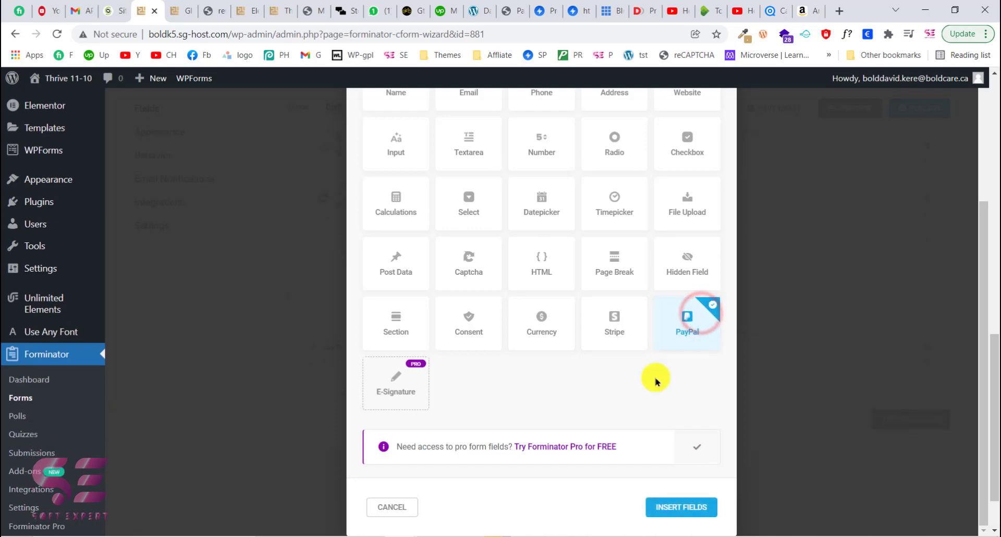
click(673, 508)
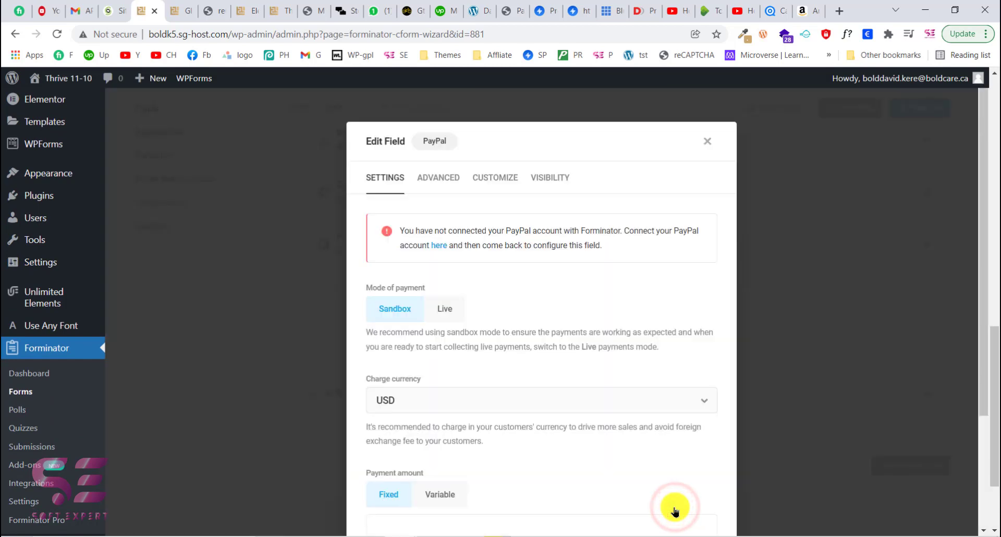
- Set the PayPal field's mode of payment to Live
scroll(568, 381, down, 1)
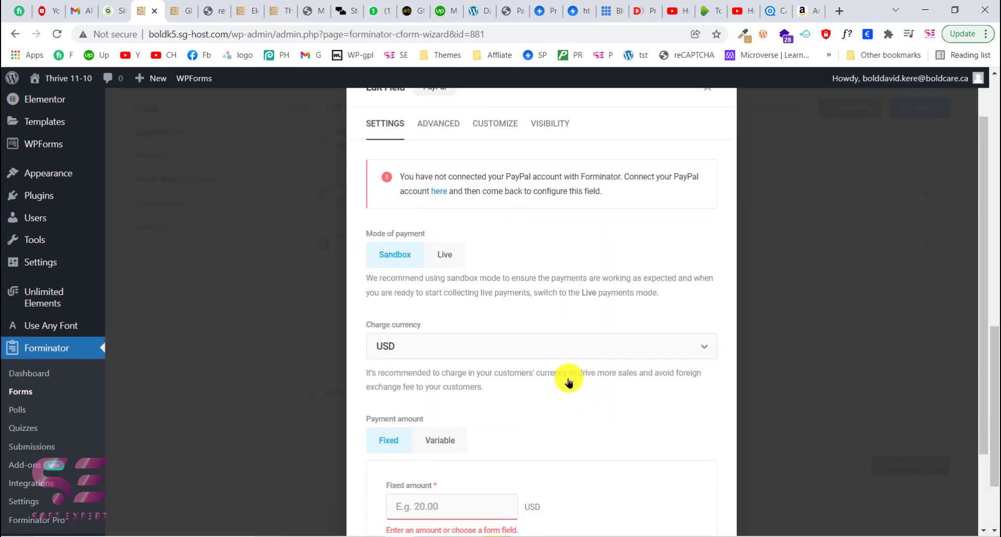
scroll(458, 261, up, 1)
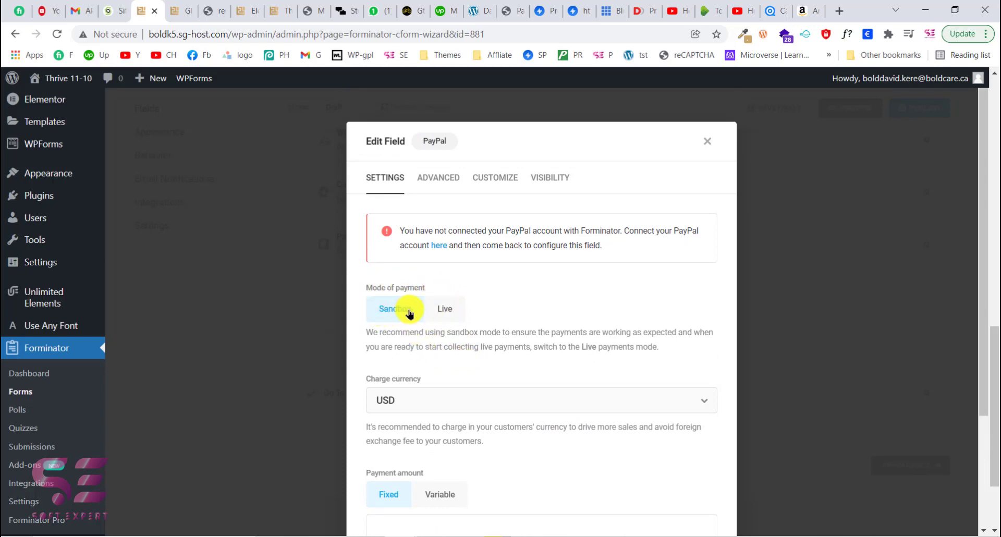
click(443, 309)
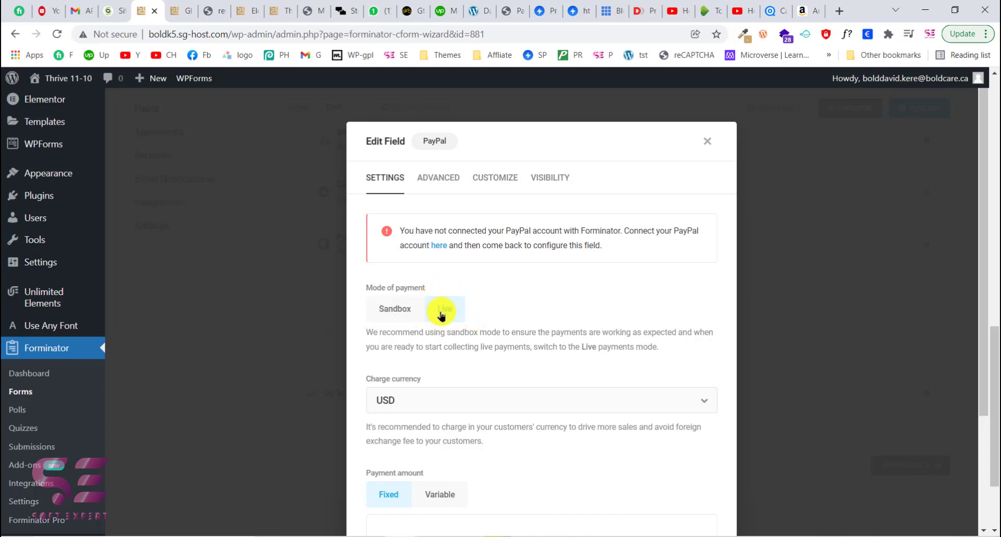
scroll(454, 344, down, 1)
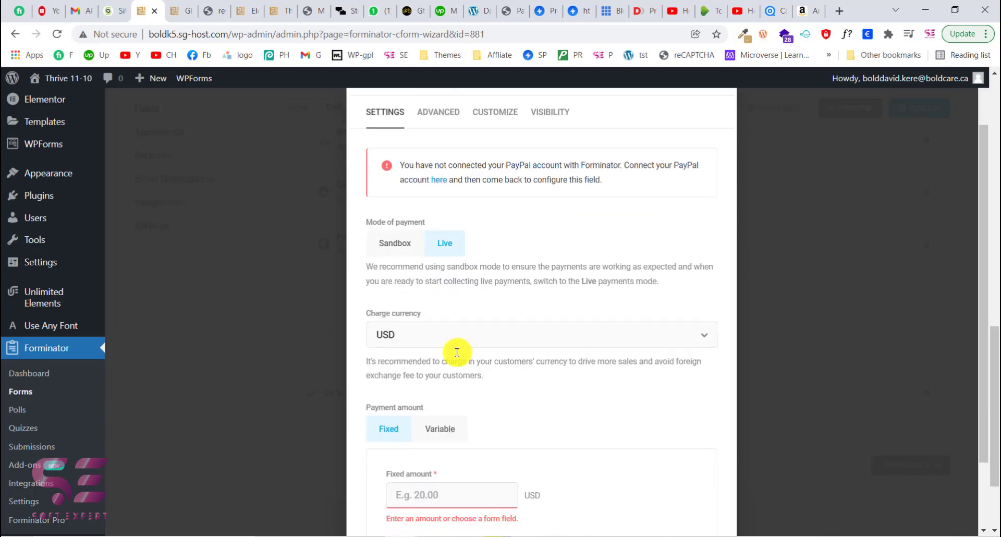
- Set the PayPal field's charge currency to CAD by searching for it
click(404, 339)
scroll(421, 428, up, 3)
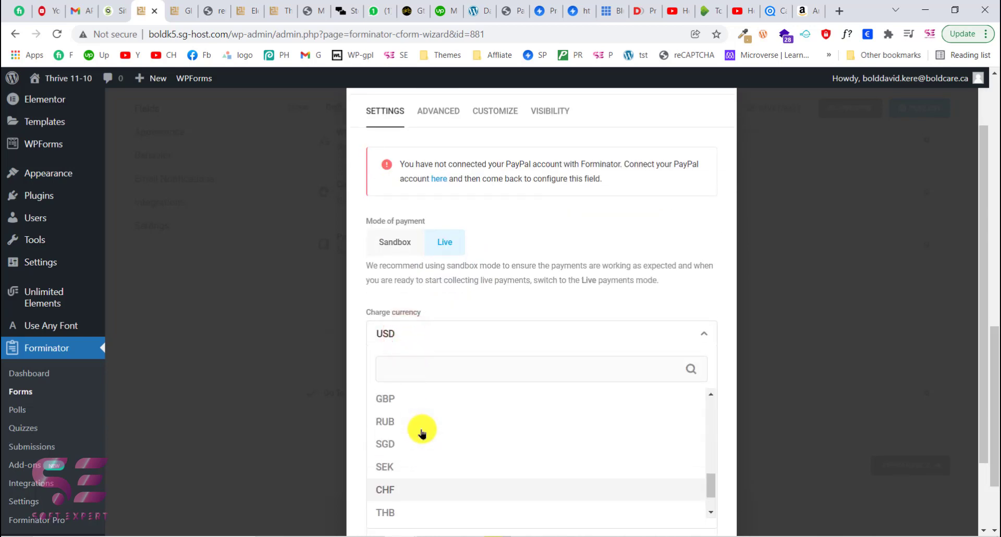
click(477, 296)
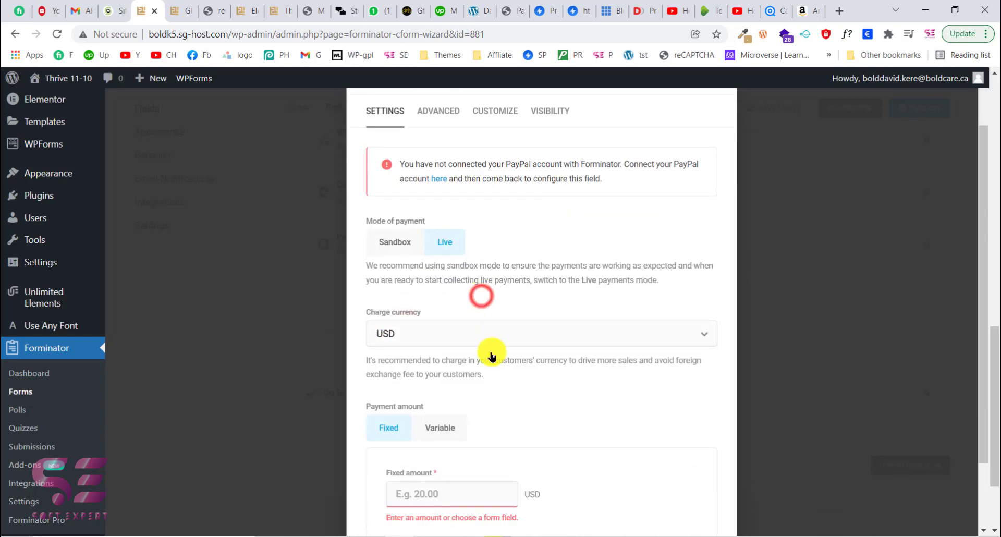
scroll(490, 360, down, 2)
click(426, 248)
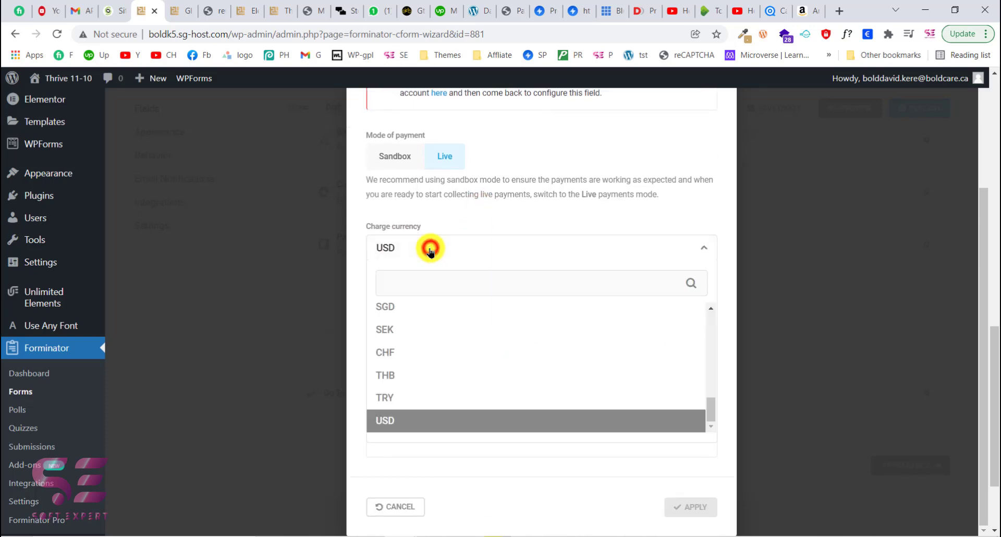
click(410, 275)
text(ca)
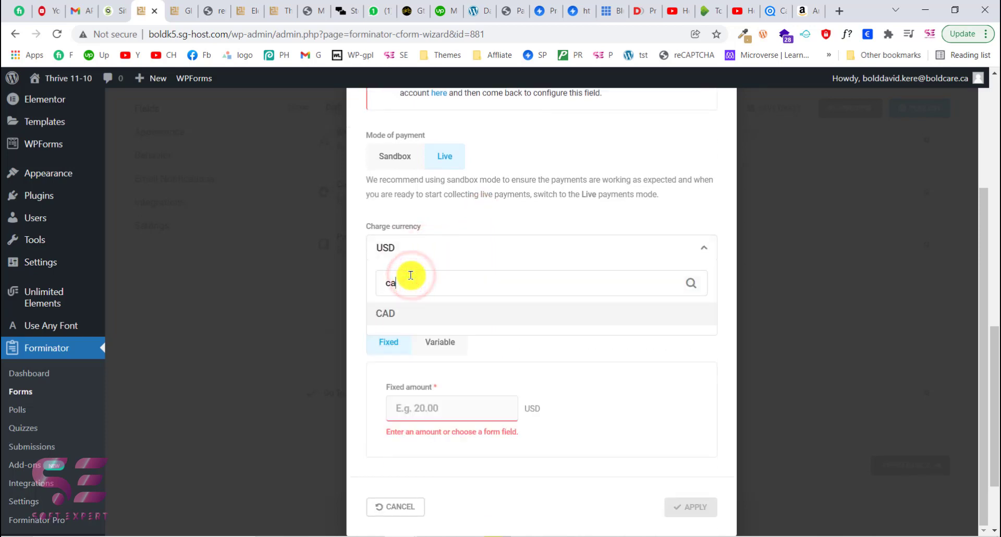
click(402, 313)
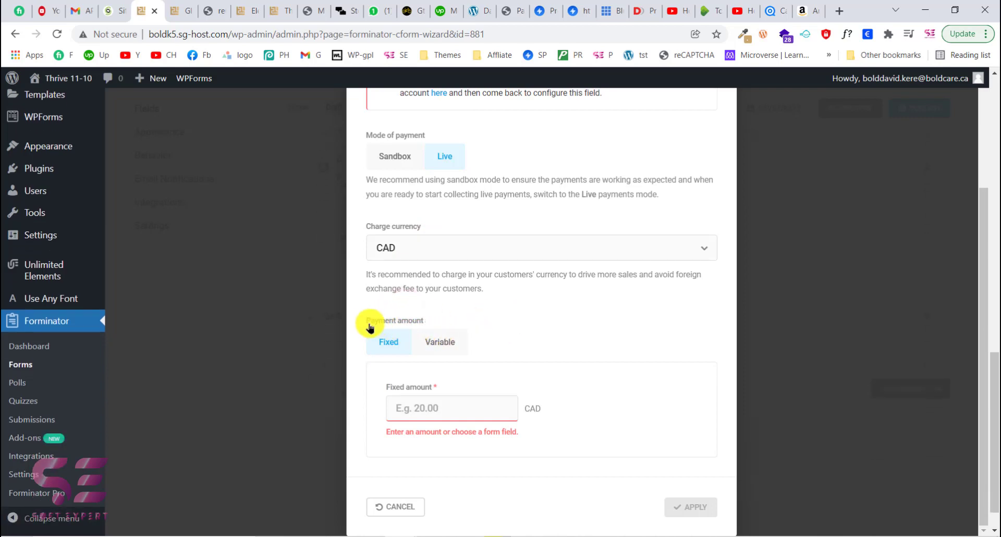
- Set a fixed payment amount of 20 CAD for the PayPal field
click(425, 407)
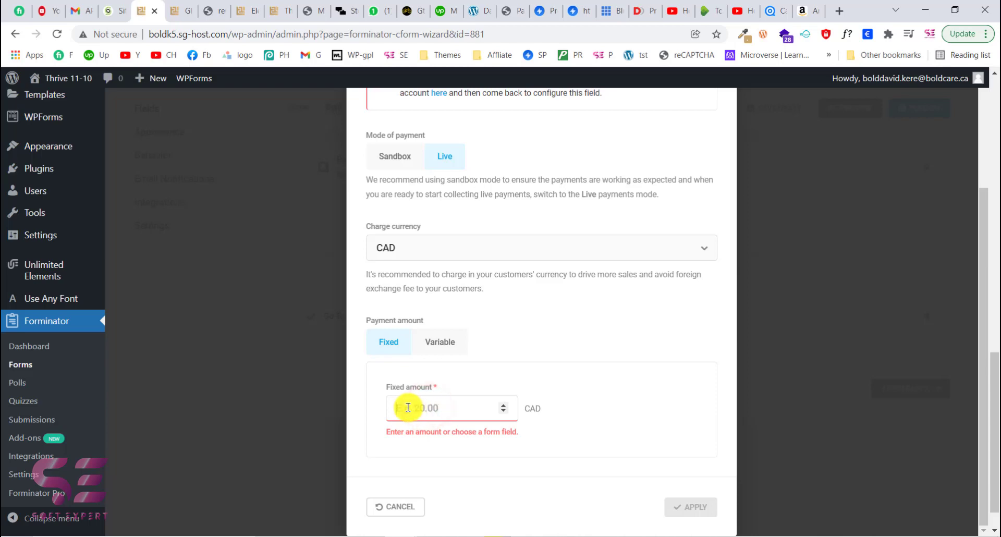
click(438, 344)
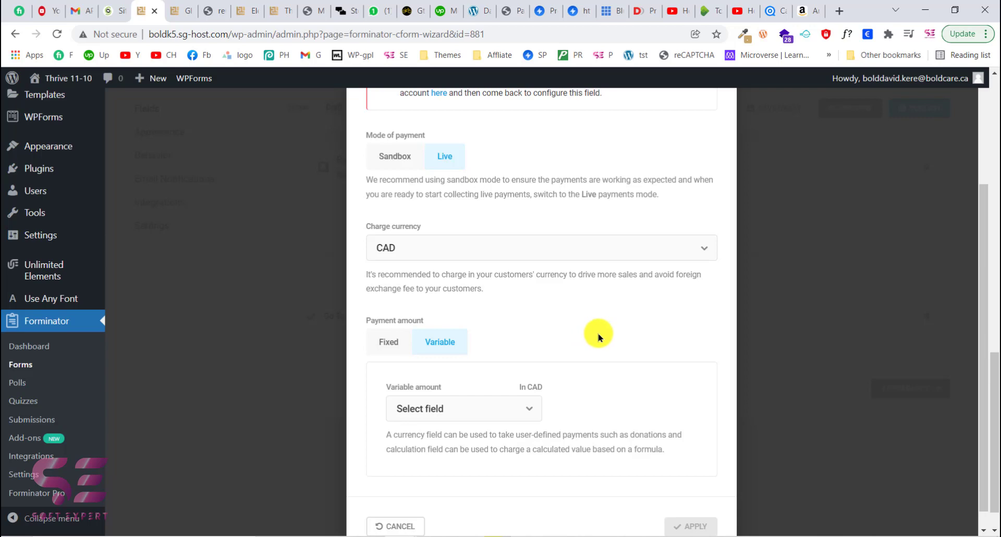
click(383, 340)
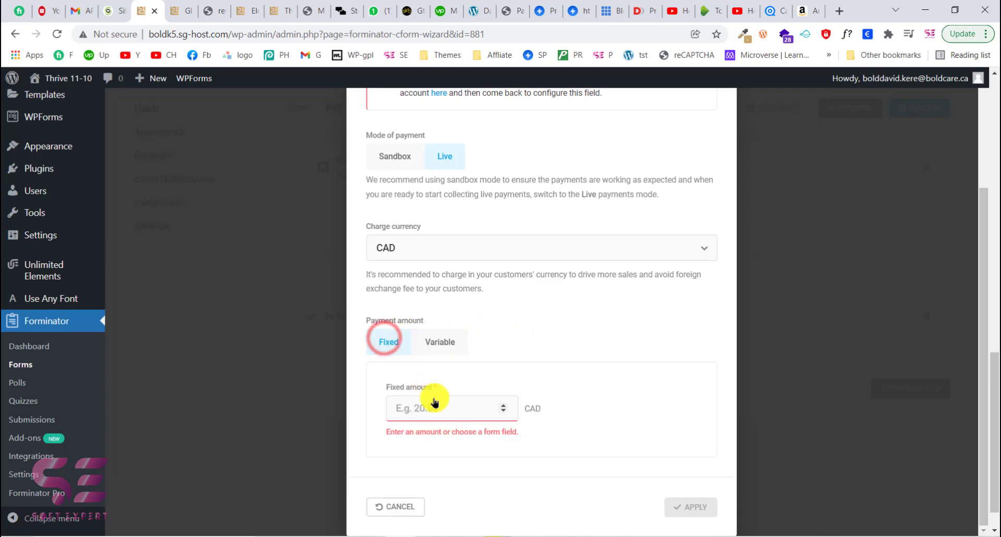
click(436, 406)
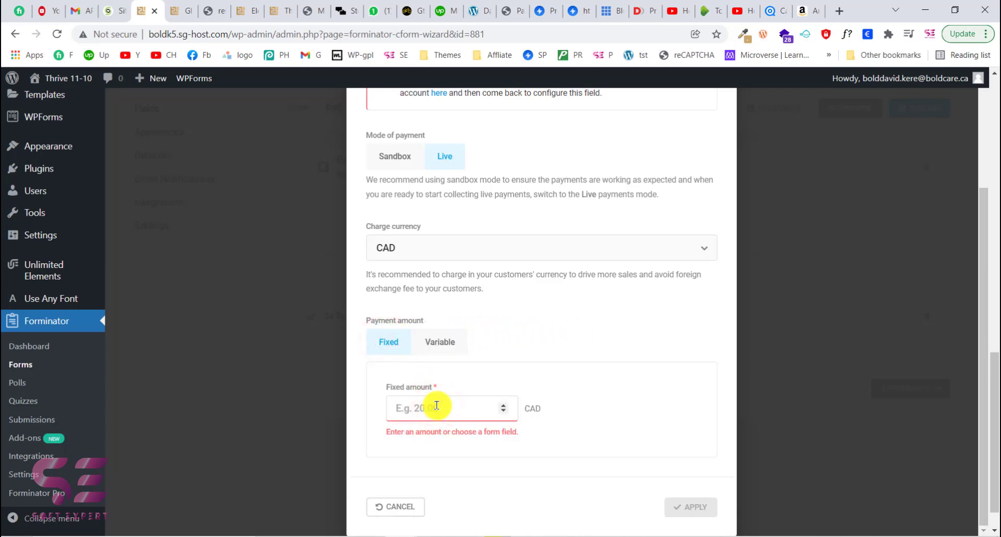
text(20)
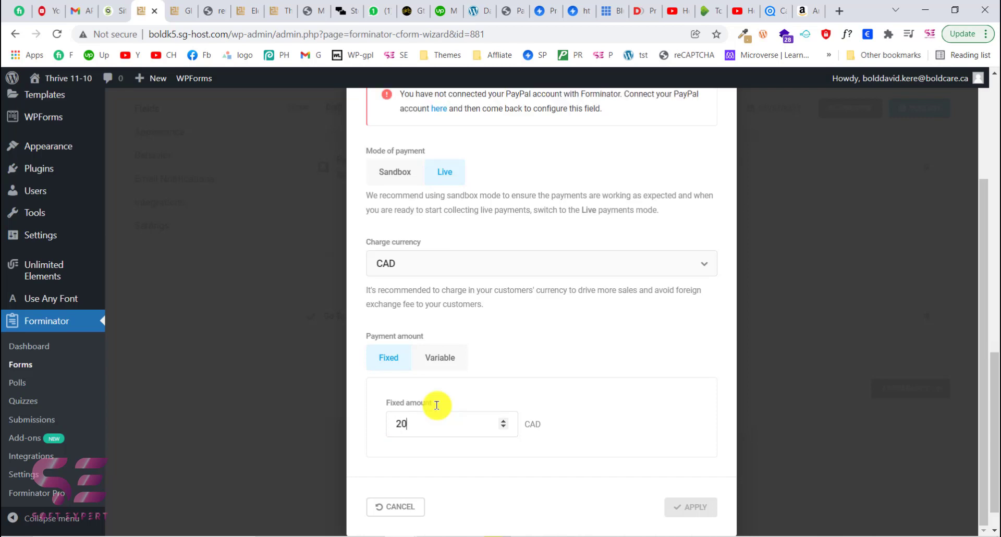
click(578, 406)
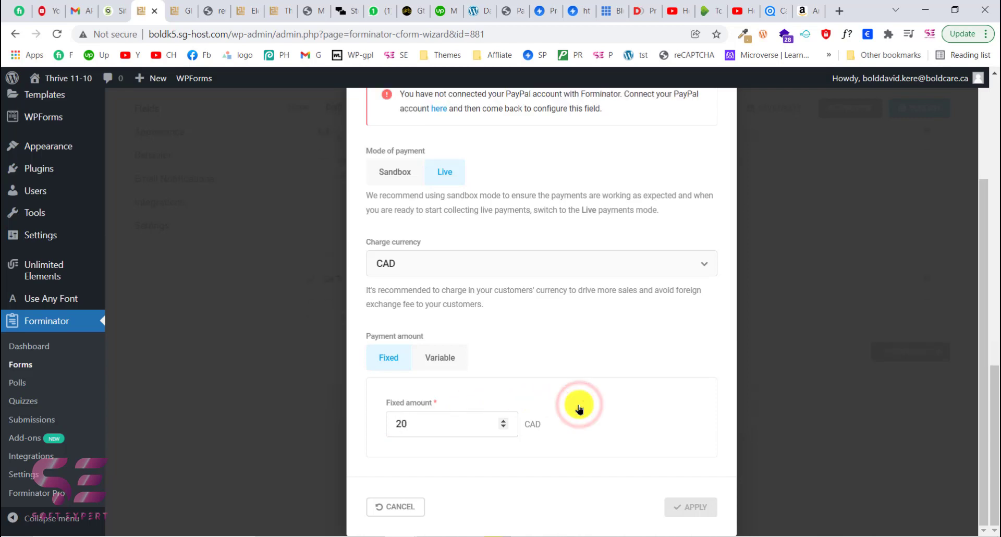
- Open the PayPal field's advanced settings for funding sources and card options
scroll(577, 404, up, 3)
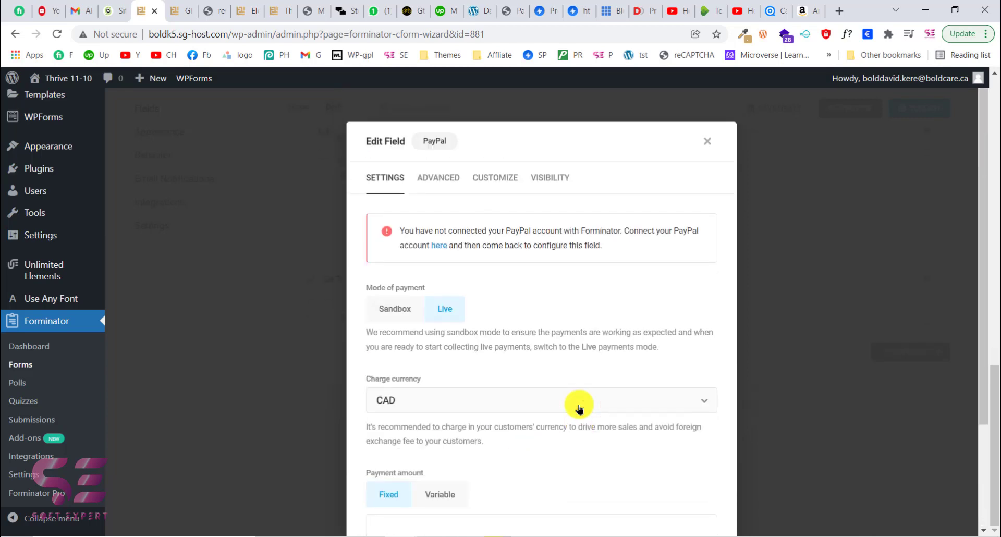
click(437, 183)
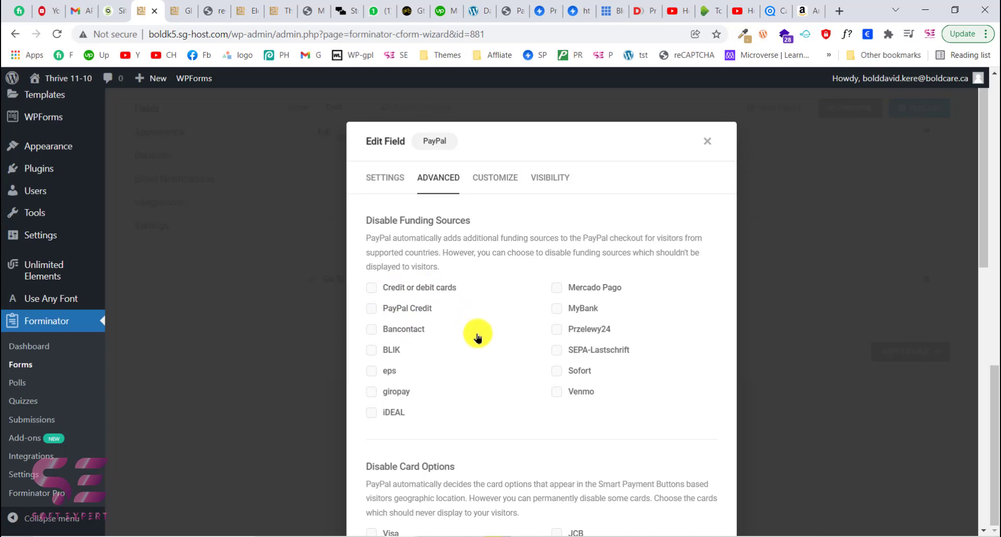
- Scroll through the PayPal field's advanced options for card options, billing details, shipping address, language and debug mode
scroll(485, 403, down, 4)
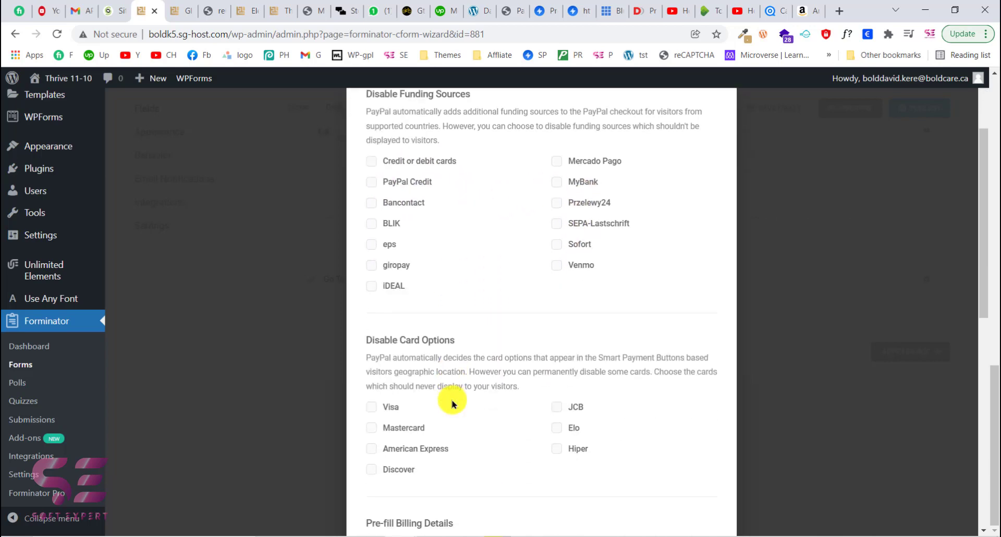
scroll(451, 403, down, 1)
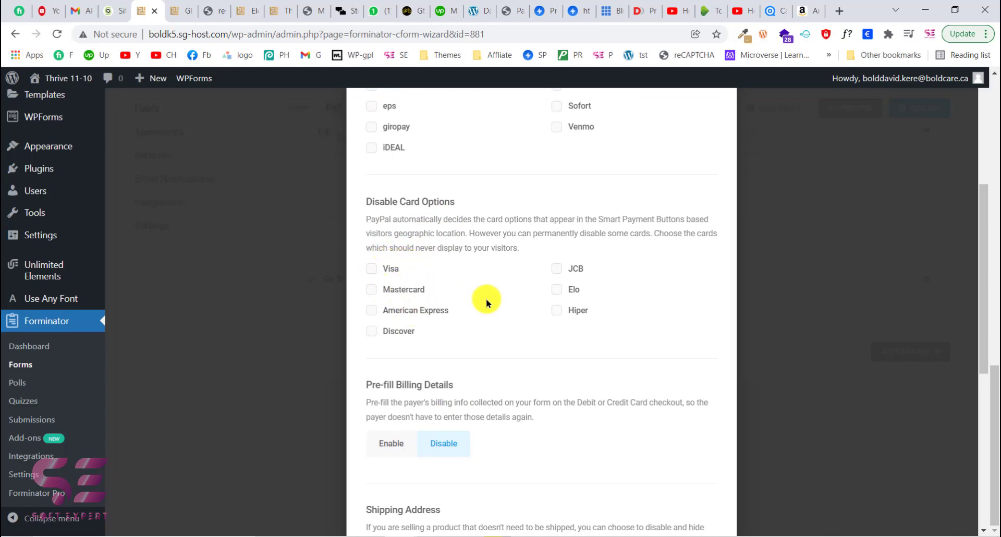
scroll(486, 302, down, 2)
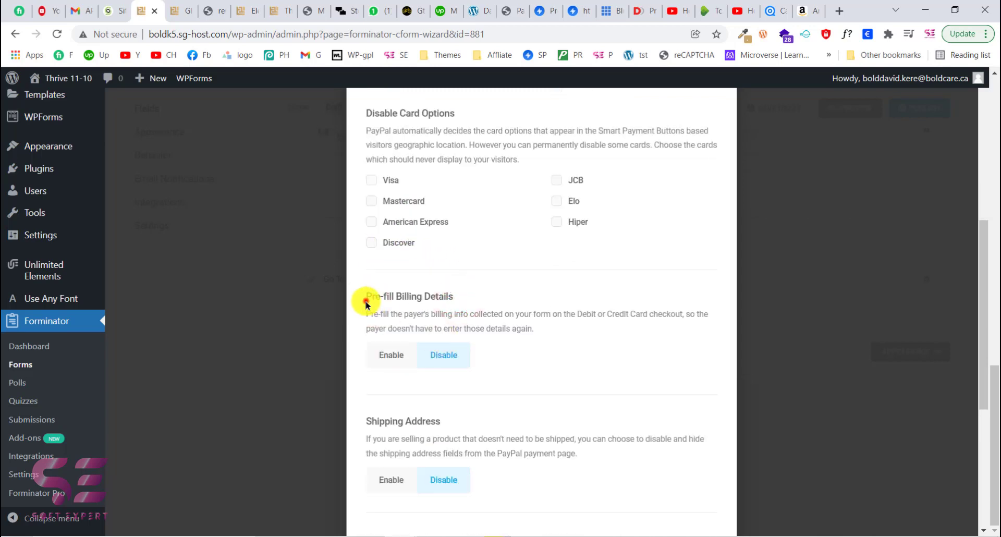
drag(365, 302, 457, 298)
click(457, 298)
scroll(474, 427, down, 2)
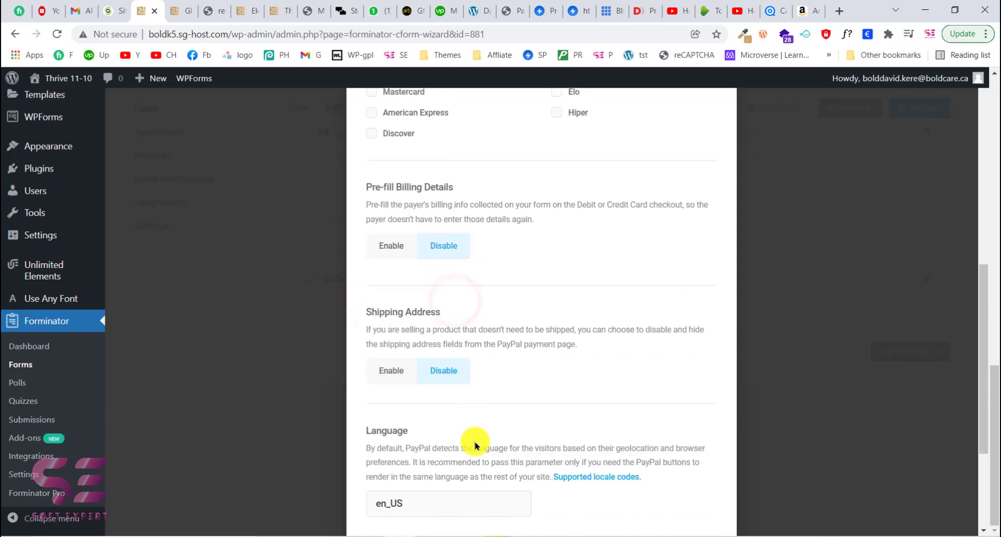
scroll(459, 334, down, 2)
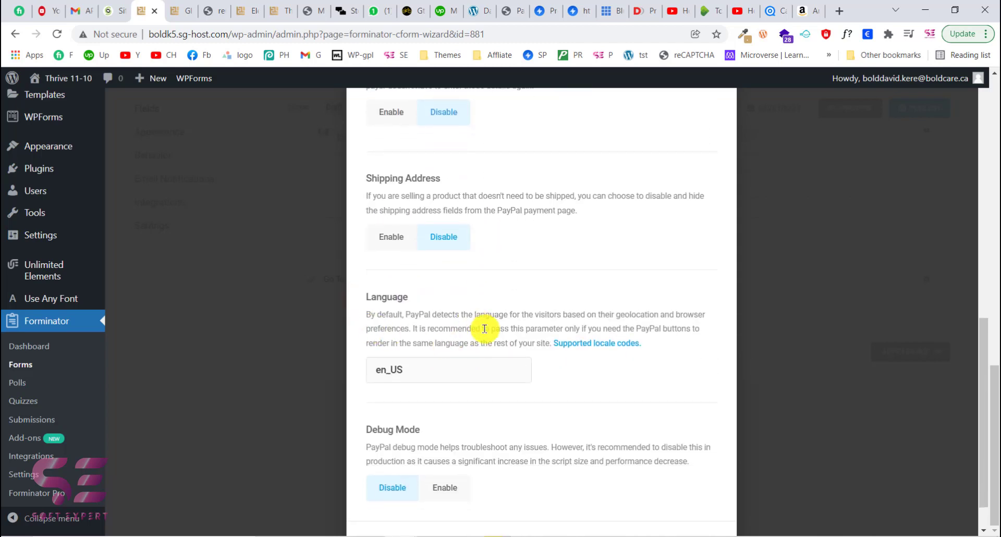
scroll(485, 328, down, 1)
scroll(511, 364, up, 7)
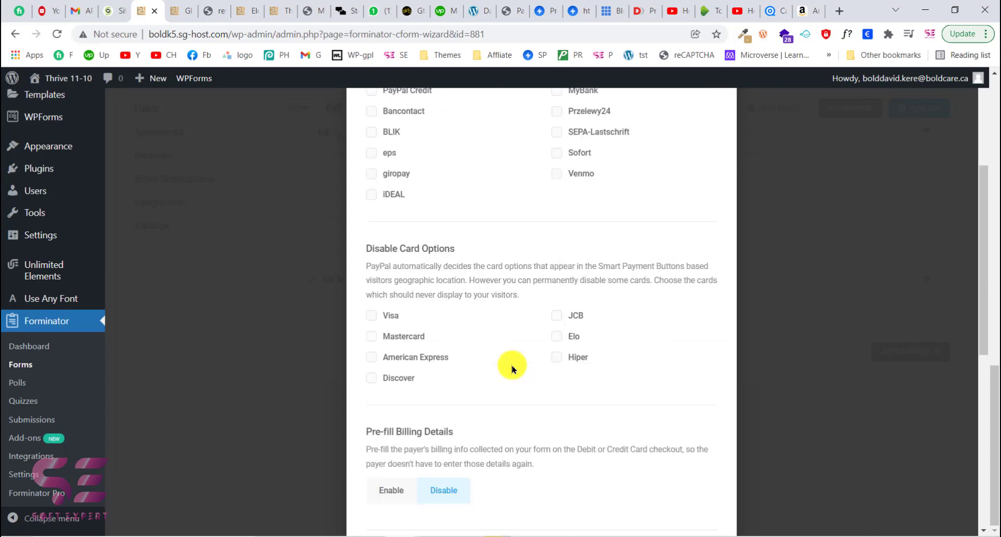
scroll(469, 261, up, 4)
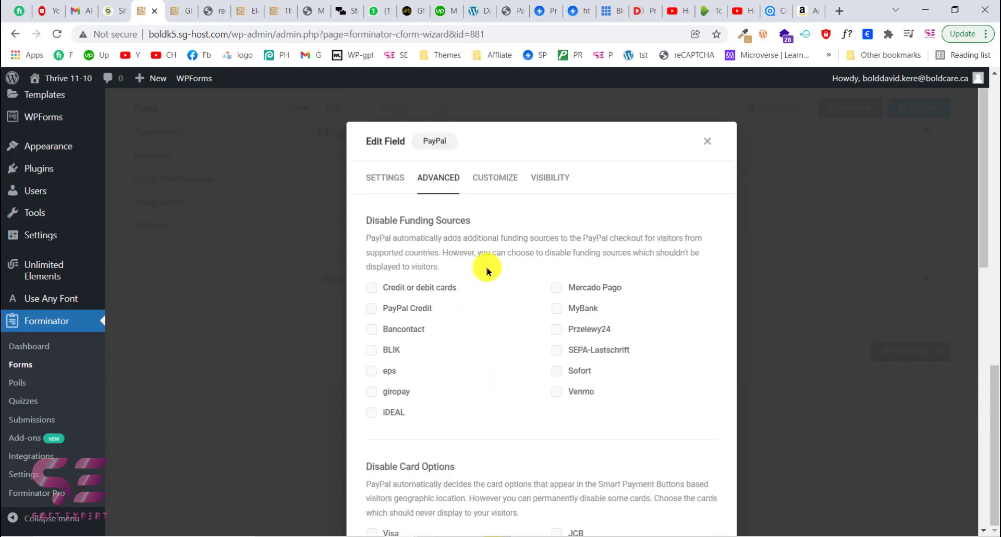
- Review the PayPal button's customize options for label, color, width, height, shape and layout, then return to the field settings
click(490, 180)
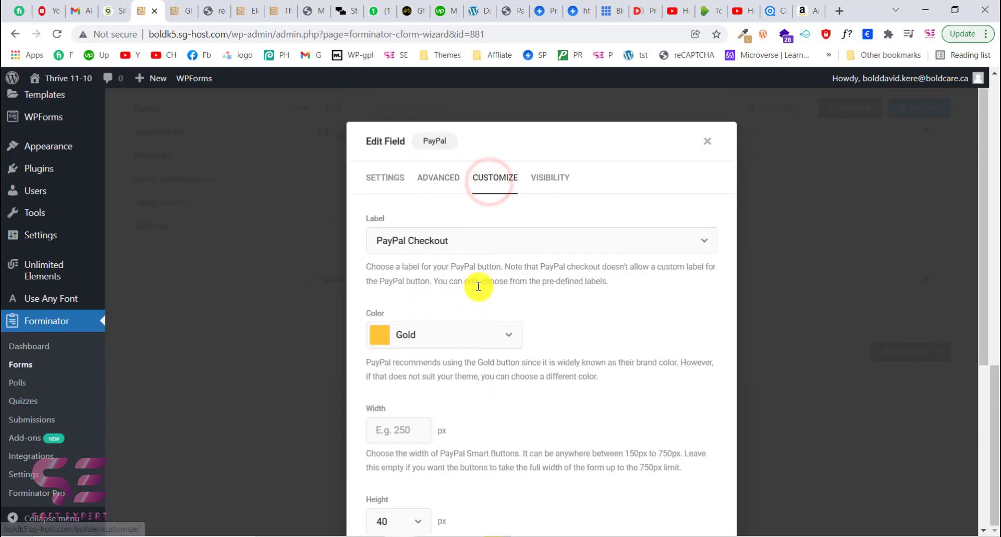
click(463, 240)
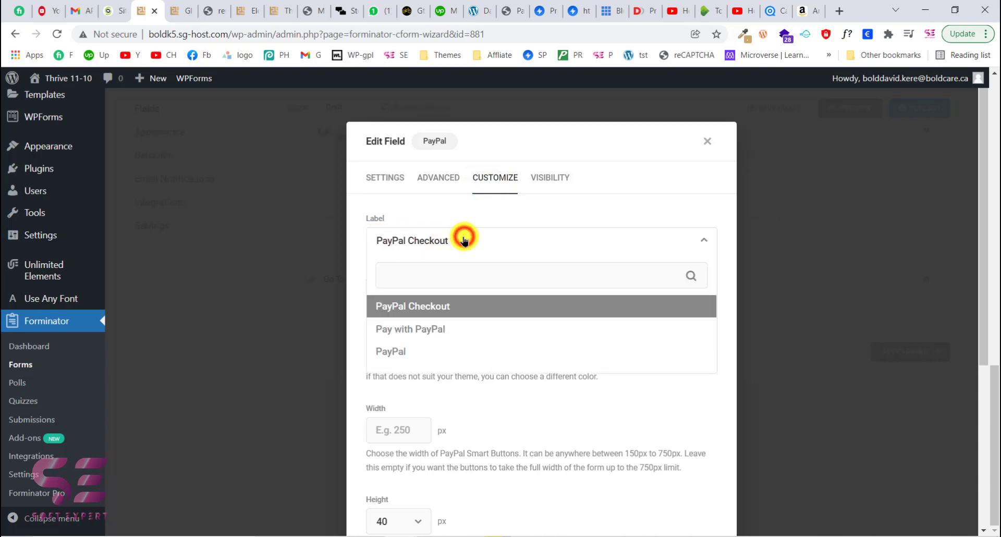
click(465, 243)
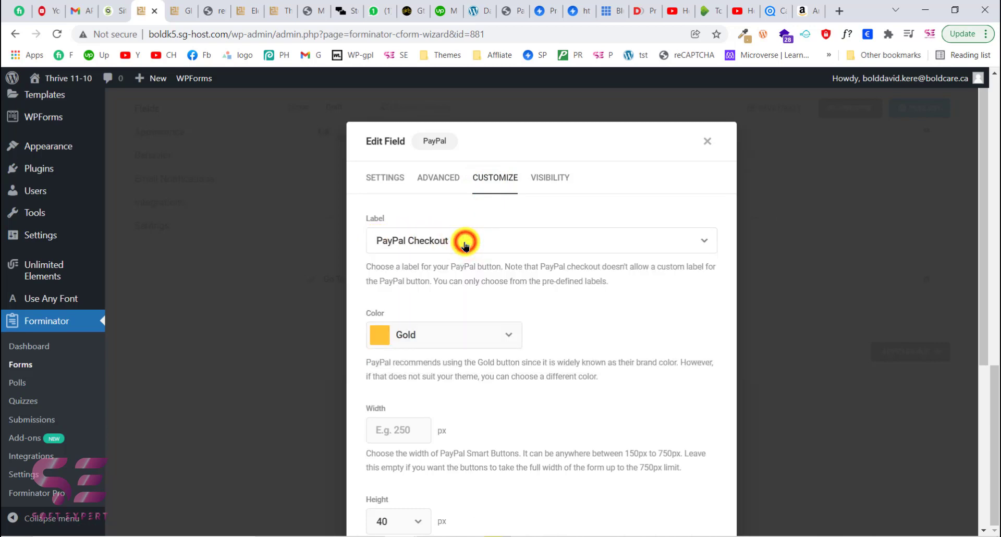
click(461, 329)
click(461, 328)
scroll(461, 328, down, 2)
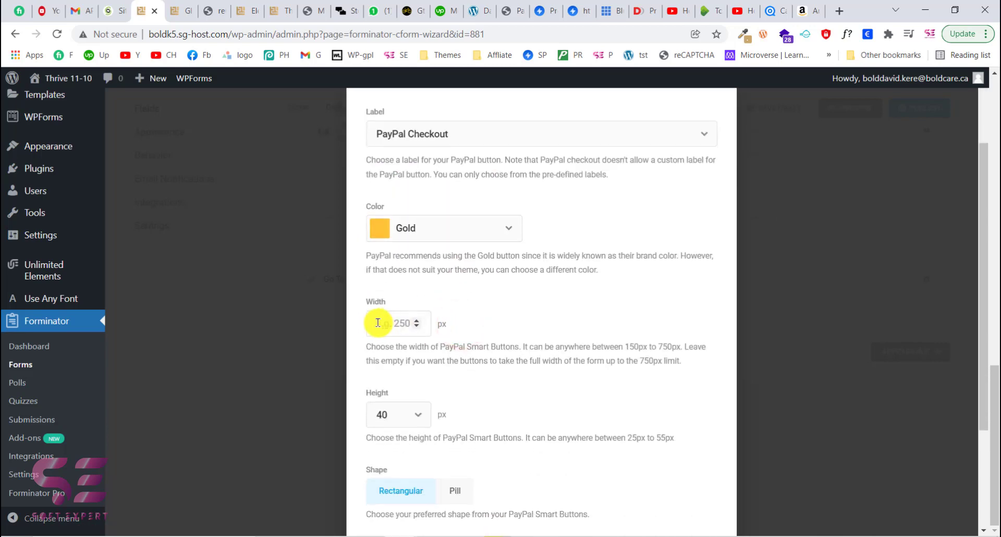
scroll(391, 417, down, 1)
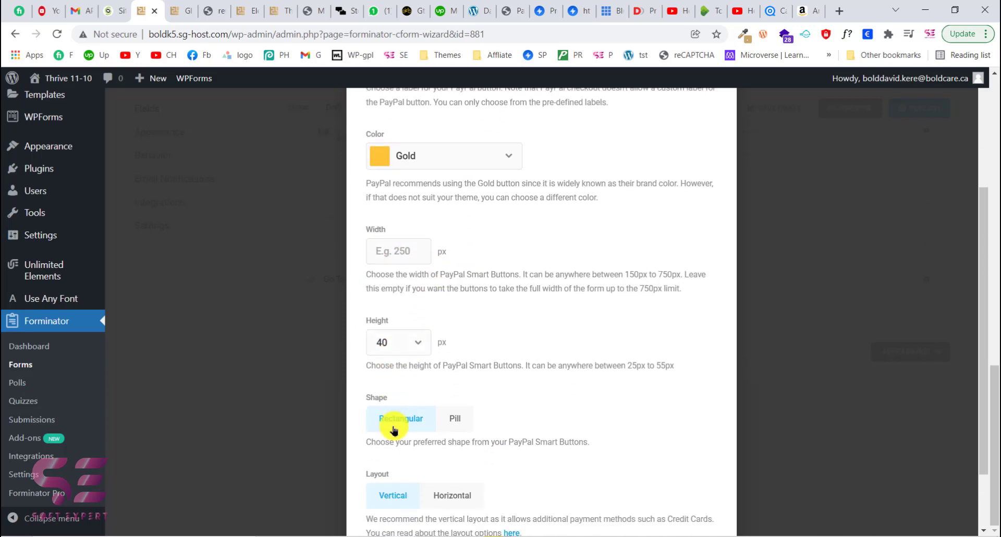
scroll(469, 459, down, 1)
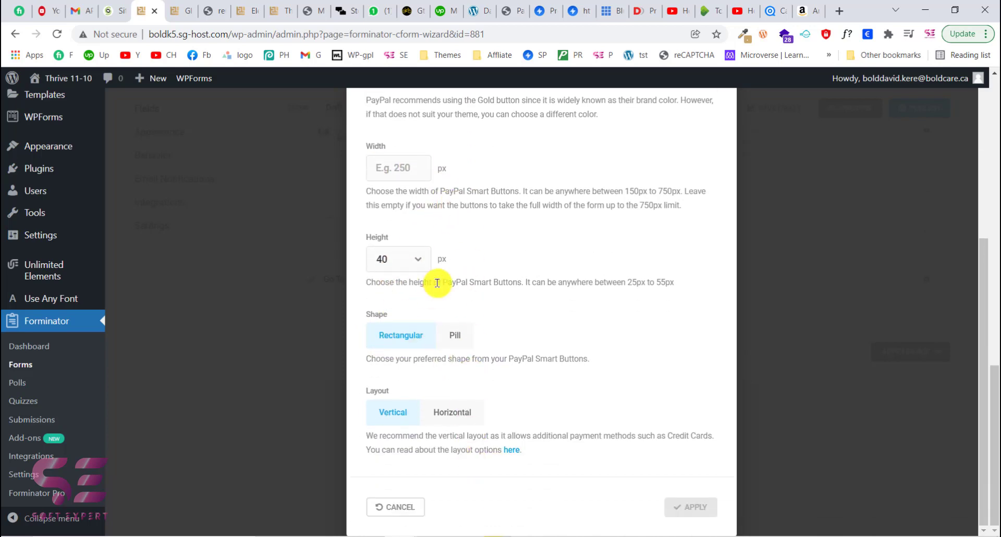
scroll(463, 297, up, 5)
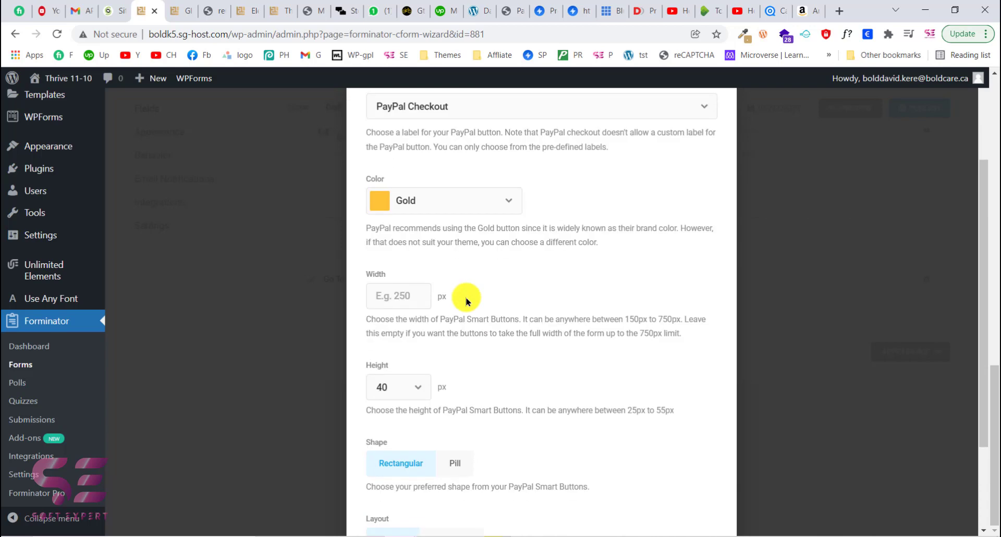
click(389, 176)
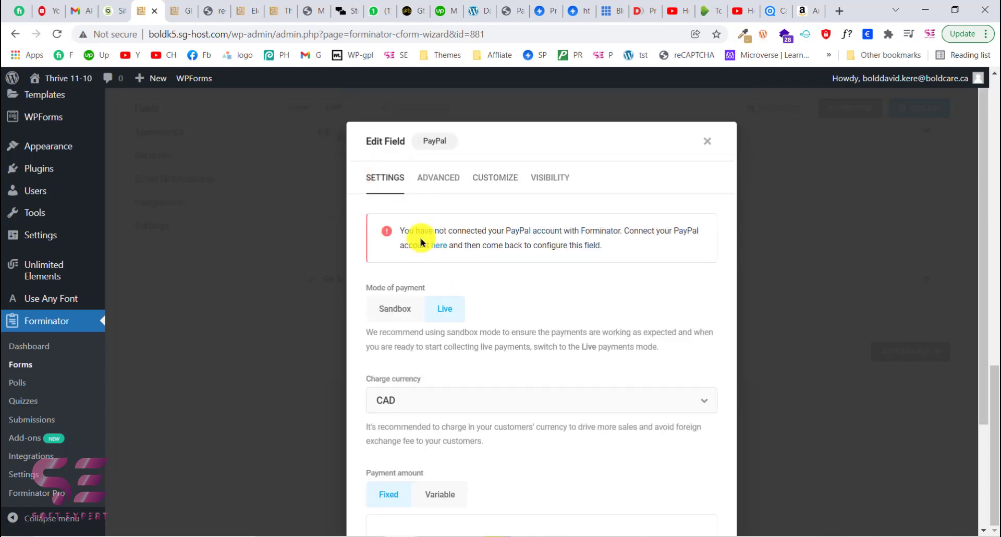
drag(410, 231, 527, 229)
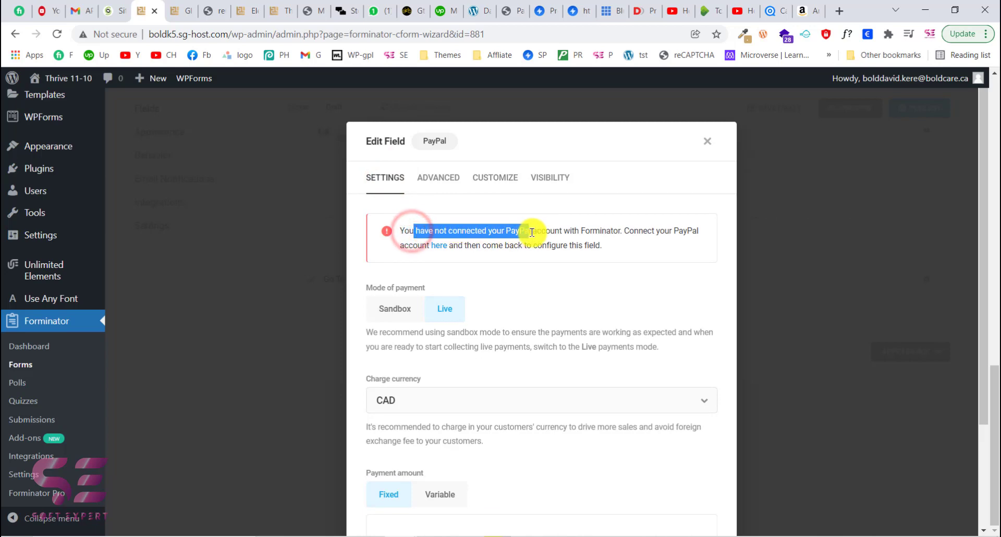
click(535, 232)
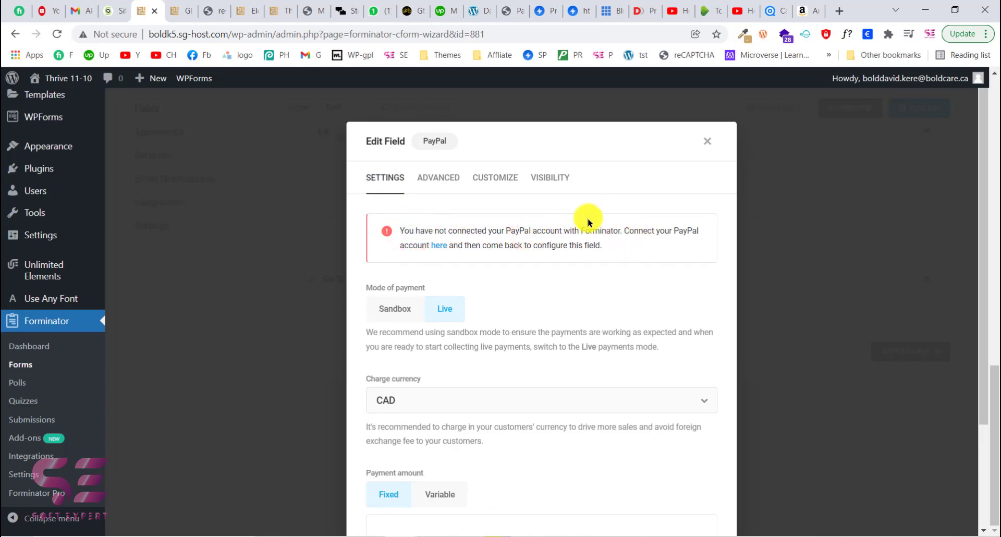
- Follow the connect link to Forminator's payment settings and open the Connect PayPal Account dialog
click(437, 250)
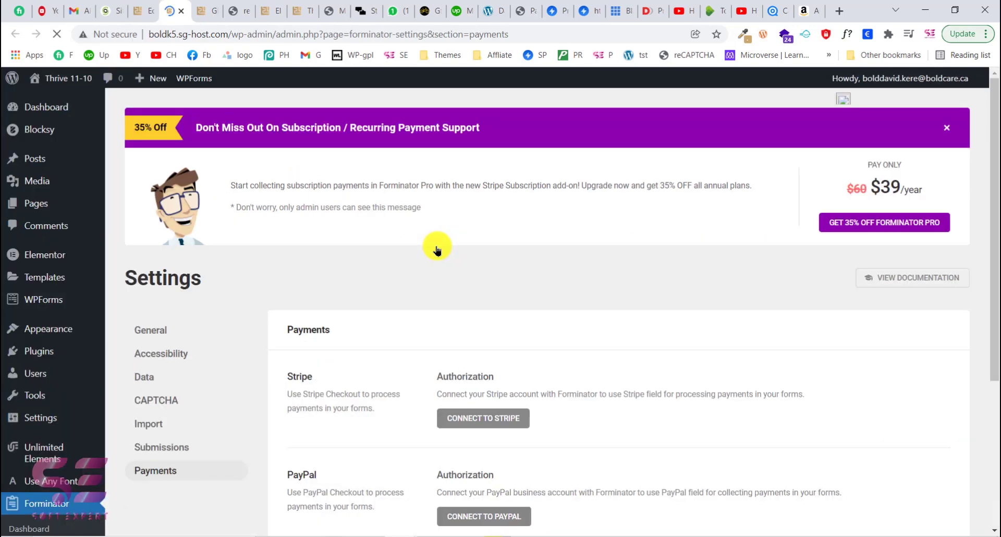
scroll(437, 250, down, 3)
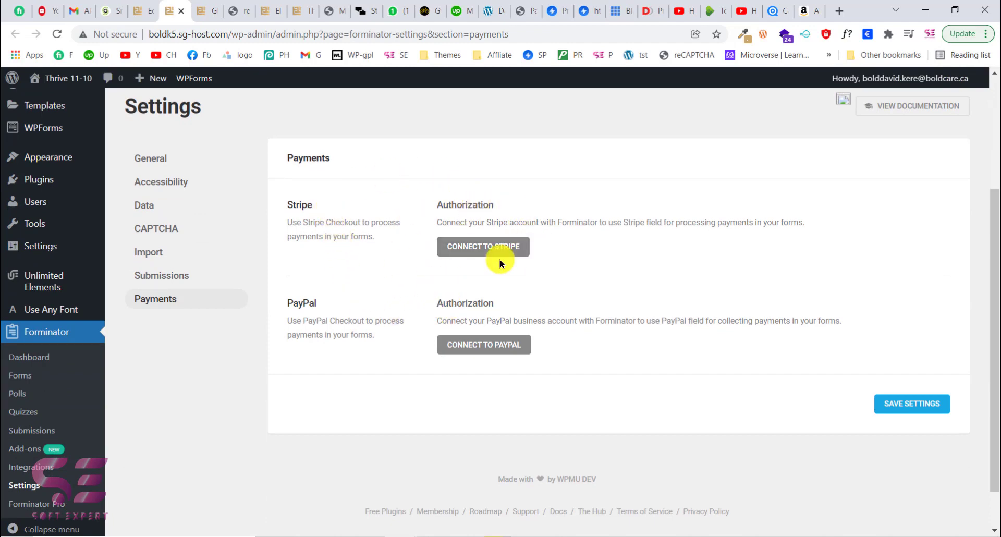
click(488, 351)
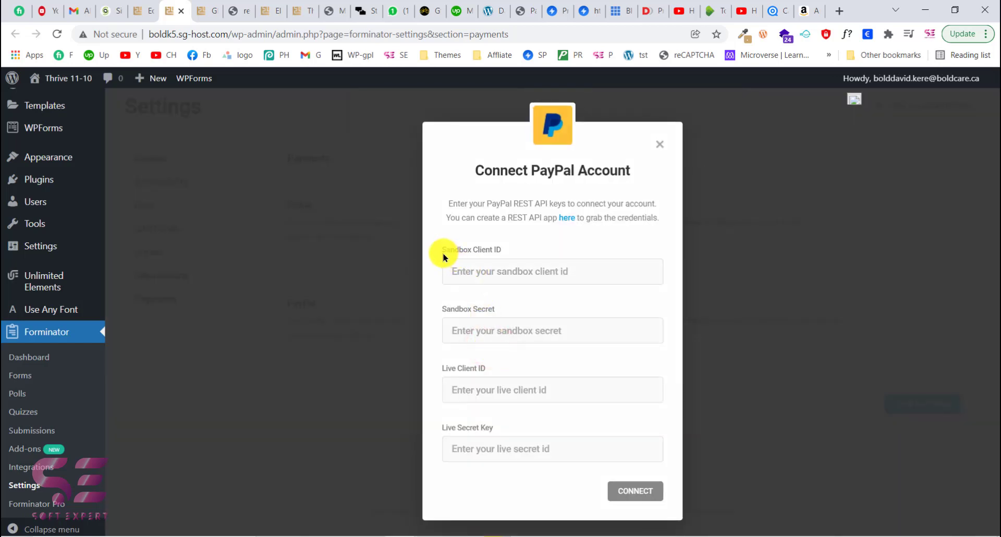
drag(441, 252, 503, 251)
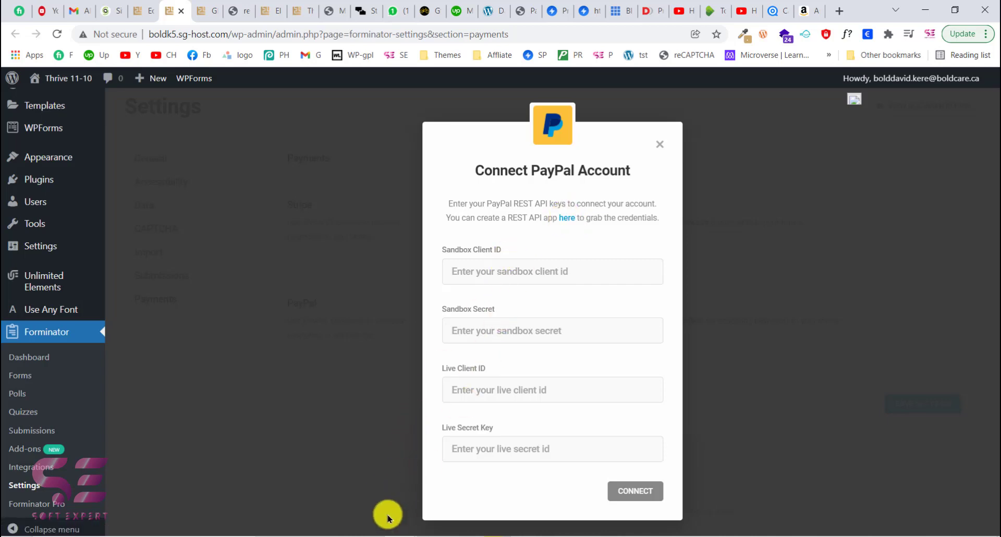
- Copy the sandbox client ID from Notepad and paste it into the Sandbox Client ID field
click(373, 536)
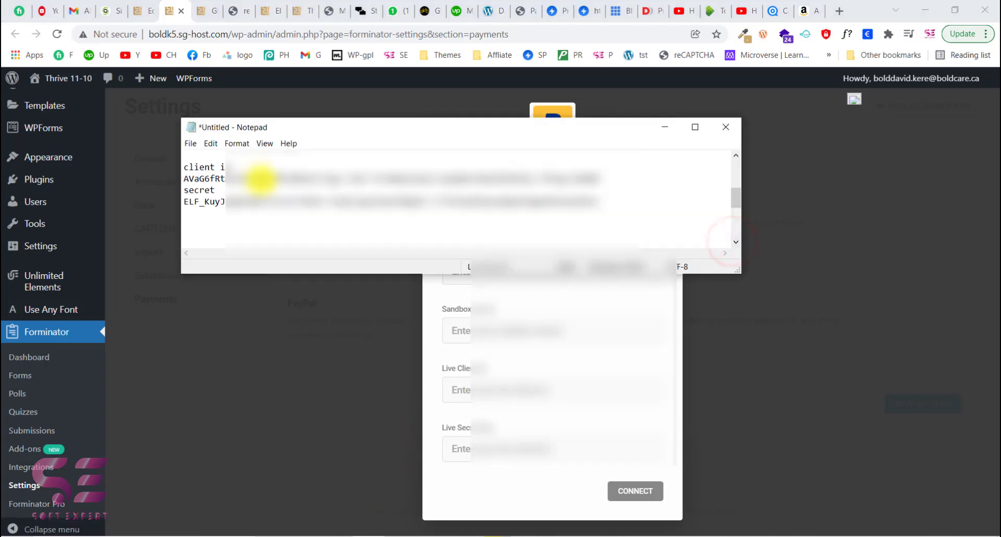
click(185, 177)
shift+click(606, 177)
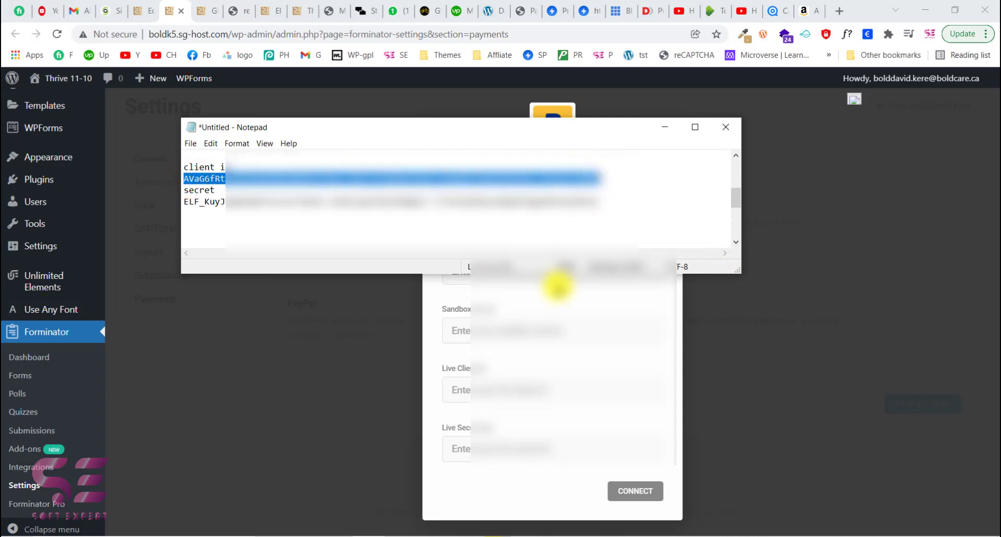
click(509, 275)
key(ctrl+v)
- Copy the sandbox secret from Notepad and paste it into the Sandbox Secret field
click(371, 534)
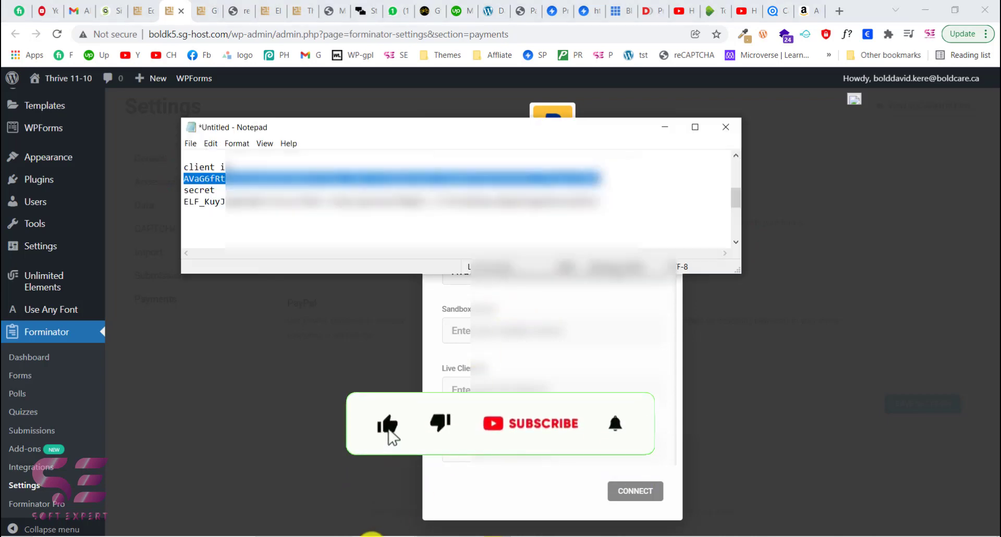
click(186, 201)
shift+click(605, 201)
click(508, 333)
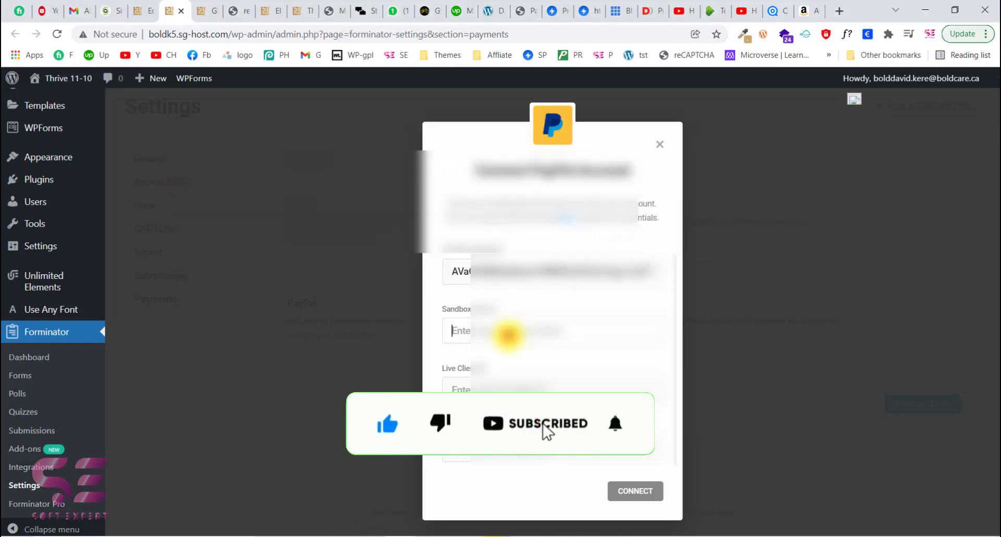
key(ctrl+v)
- Copy the live client ID from Notepad and paste it into the Live Client ID field
click(409, 530)
click(735, 241)
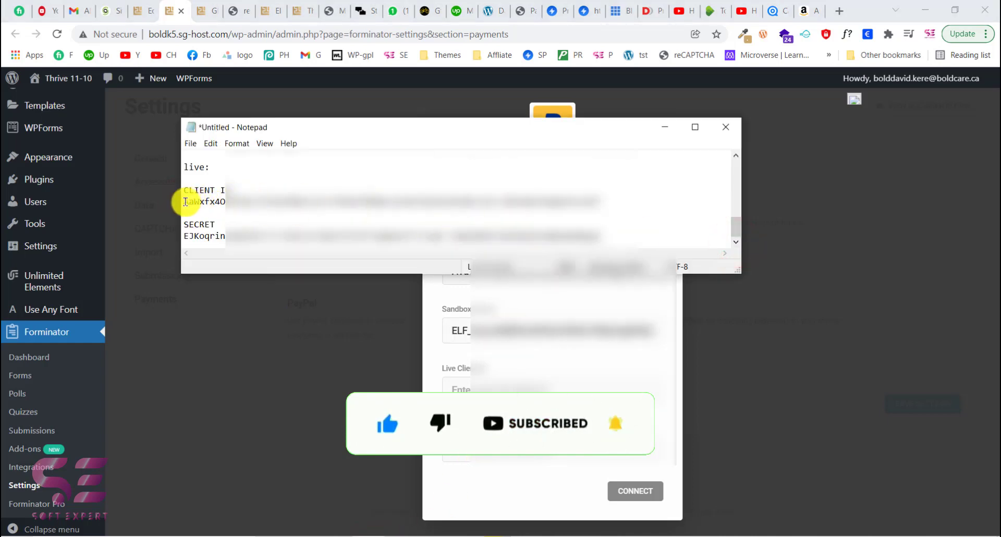
drag(240, 193, 631, 202)
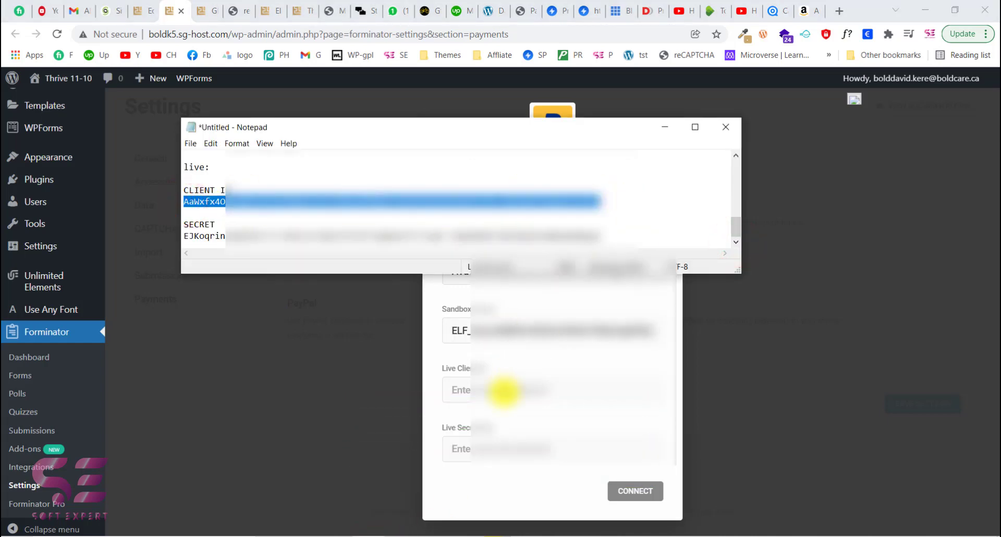
key(ctrl+c)
click(503, 391)
key(ctrl+v)
- Copy the live secret from Notepad and paste it into the Live Secret Key field
click(373, 533)
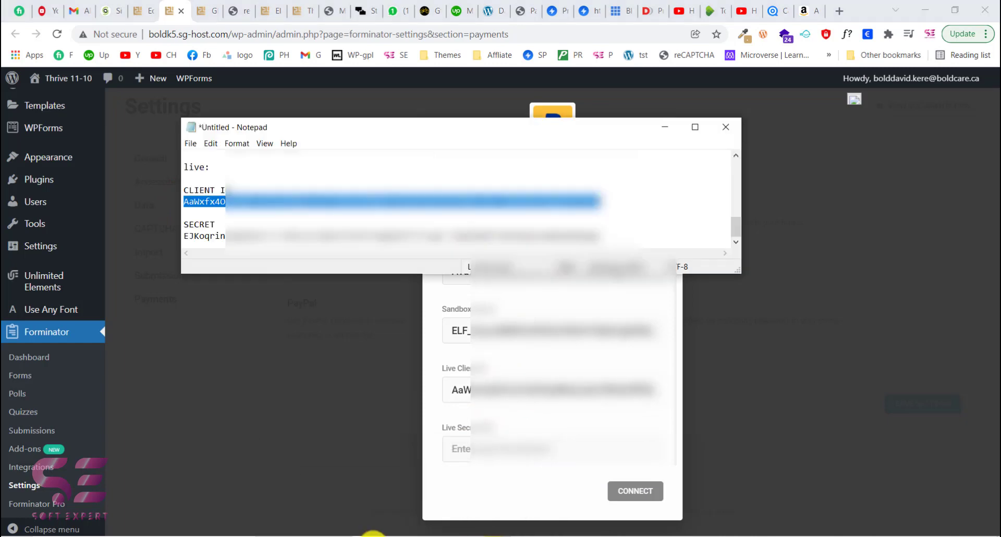
drag(603, 235, 183, 257)
key(ctrl+c)
click(471, 448)
key(ctrl+v)
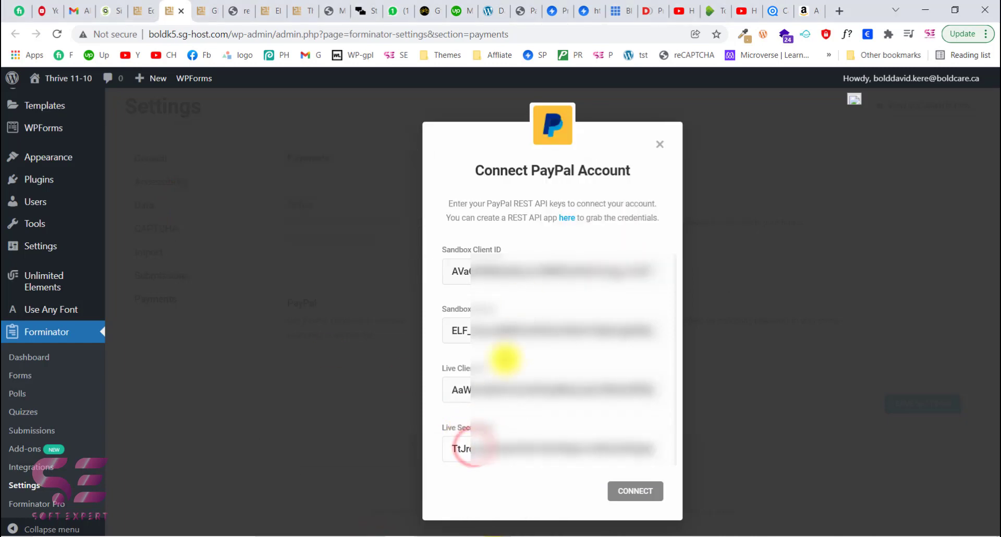
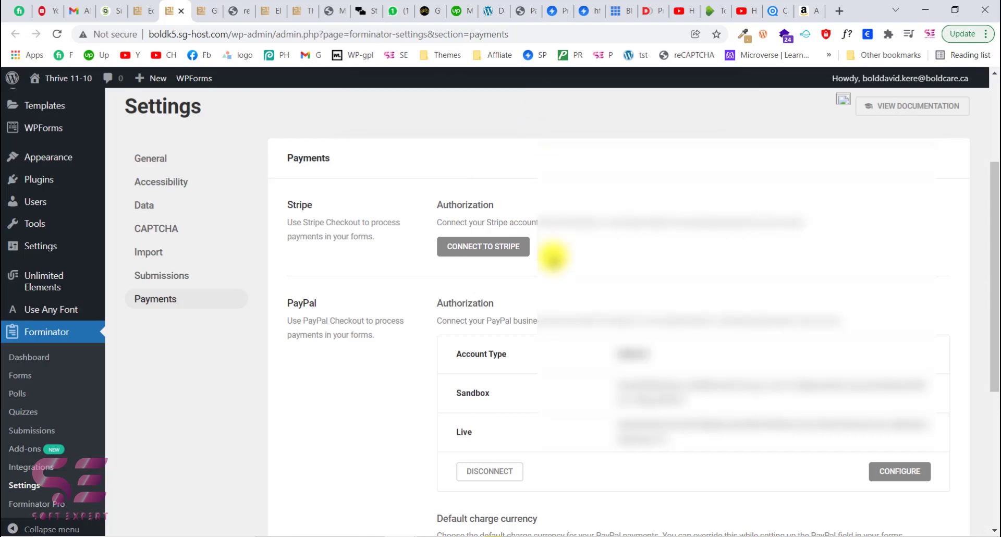
- Save the PayPal payment settings
scroll(547, 261, down, 3)
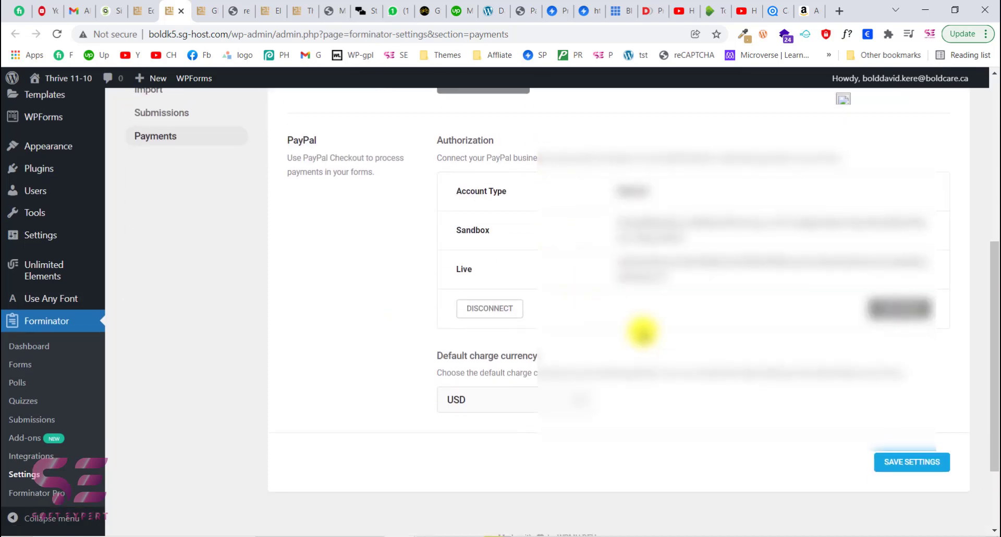
click(912, 462)
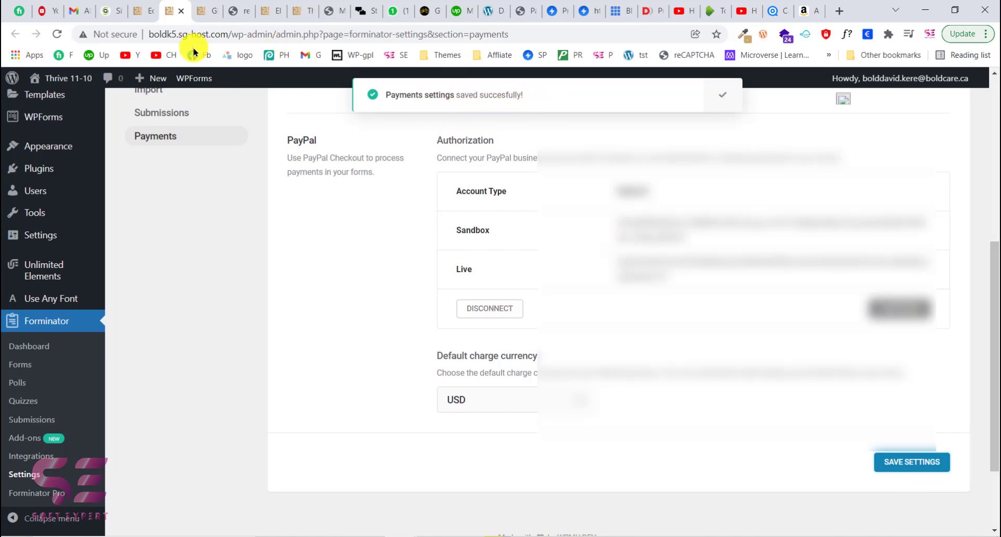
- Return to the form builder, close the PayPal field editor and save the form as a draft
click(145, 5)
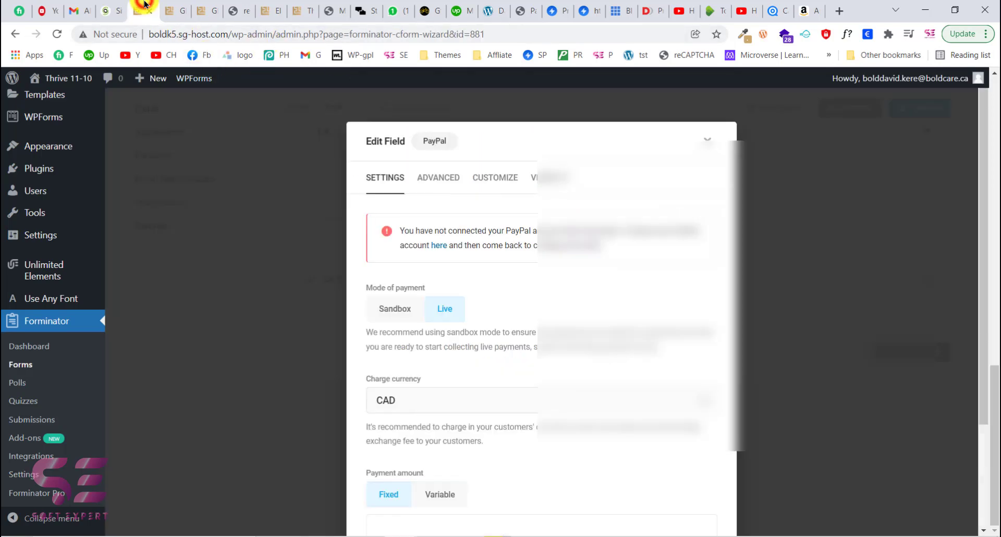
scroll(420, 266, down, 3)
scroll(630, 399, up, 3)
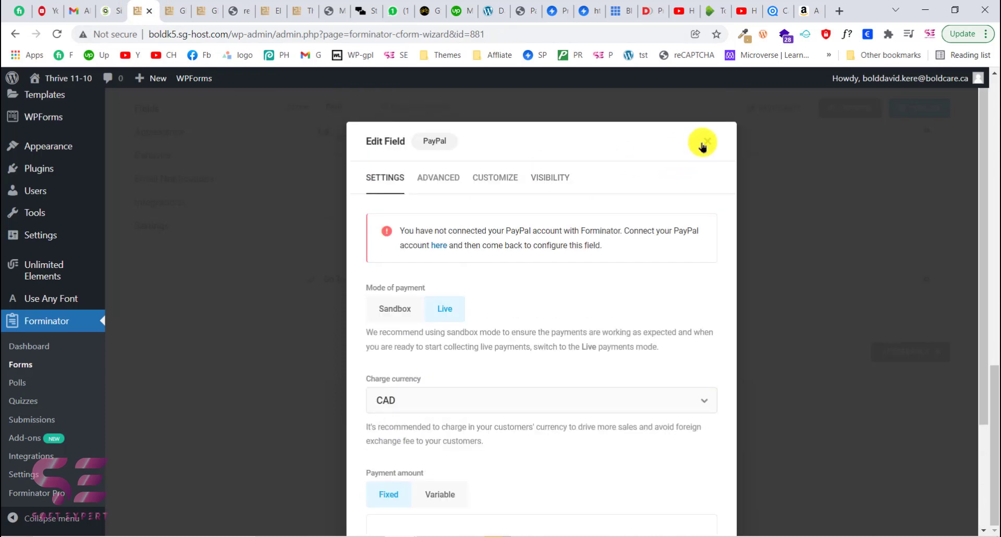
click(709, 146)
scroll(773, 156, up, 1)
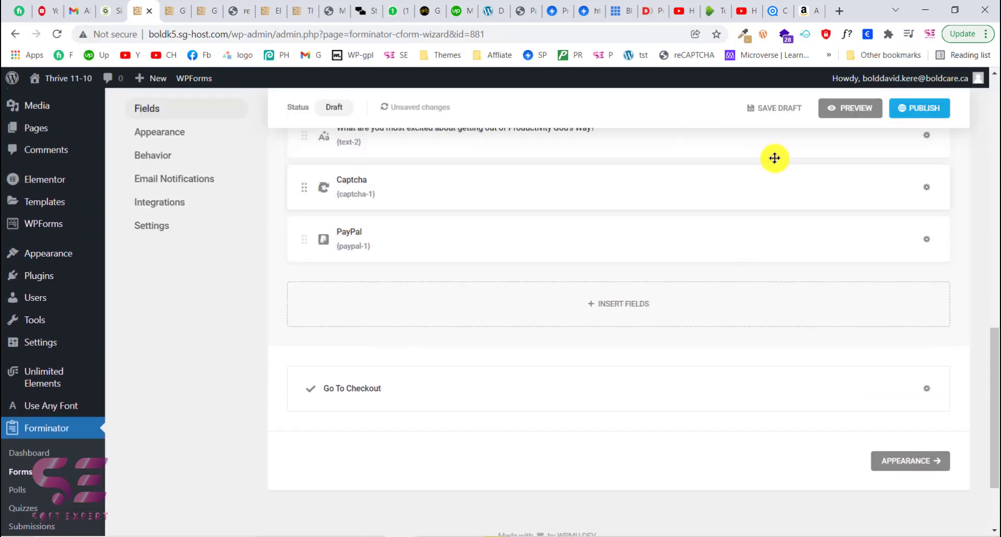
click(778, 115)
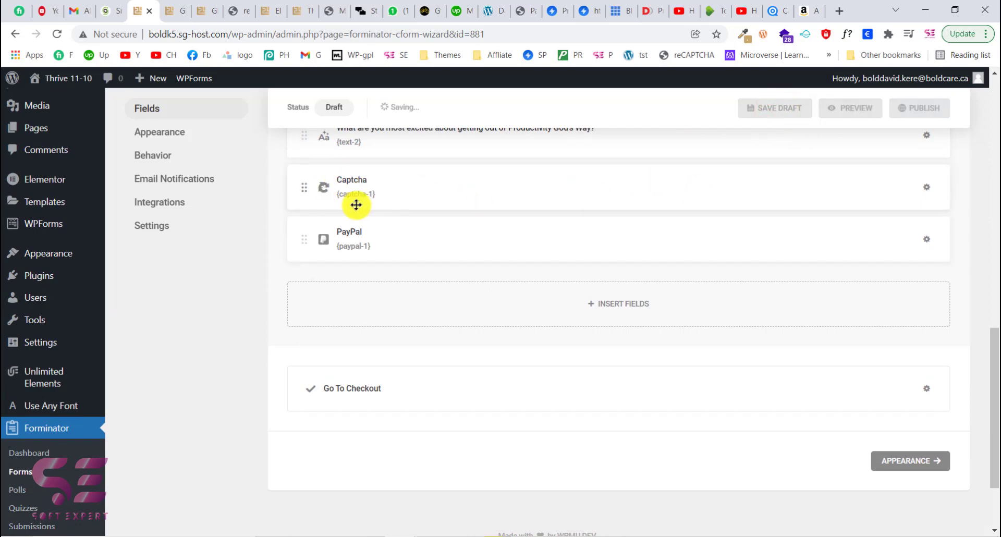
- Reload the form builder, reopen the PayPal field's settings and set a fixed payment amount of 10
click(58, 35)
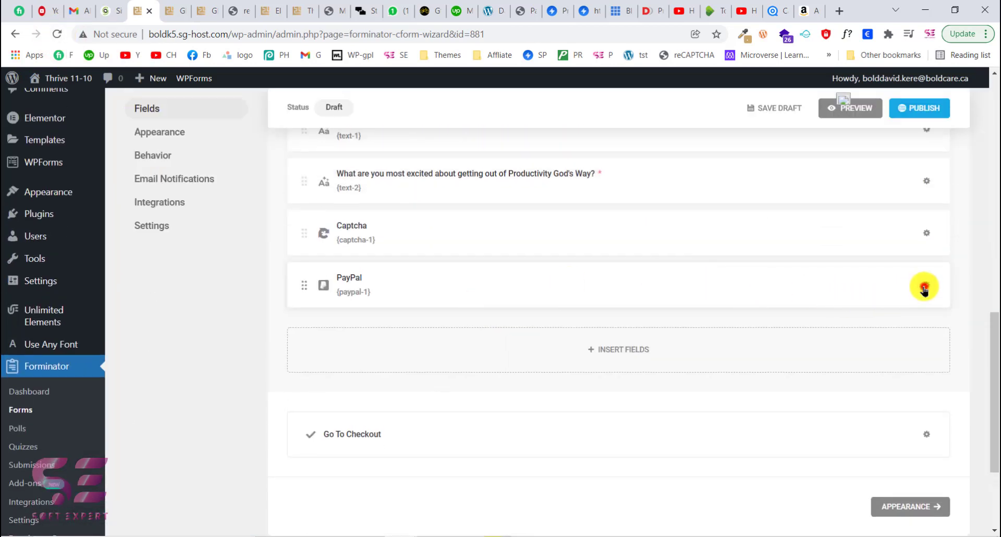
click(923, 286)
click(880, 320)
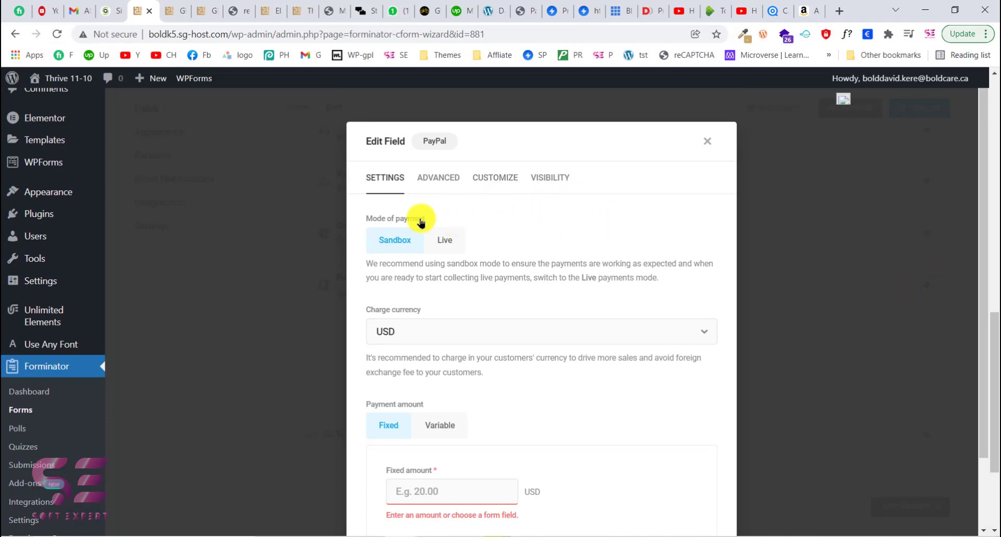
scroll(519, 348, down, 2)
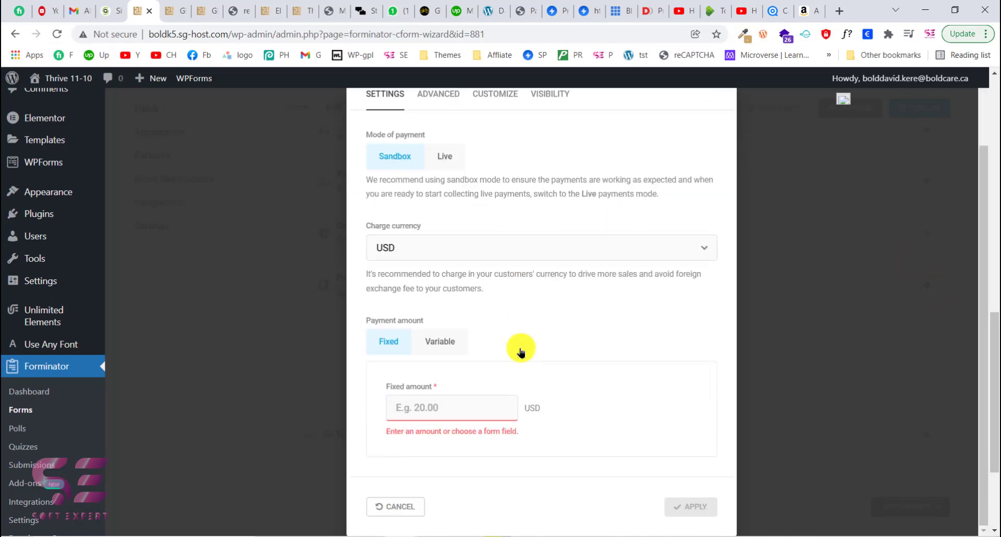
click(456, 397)
text(10)
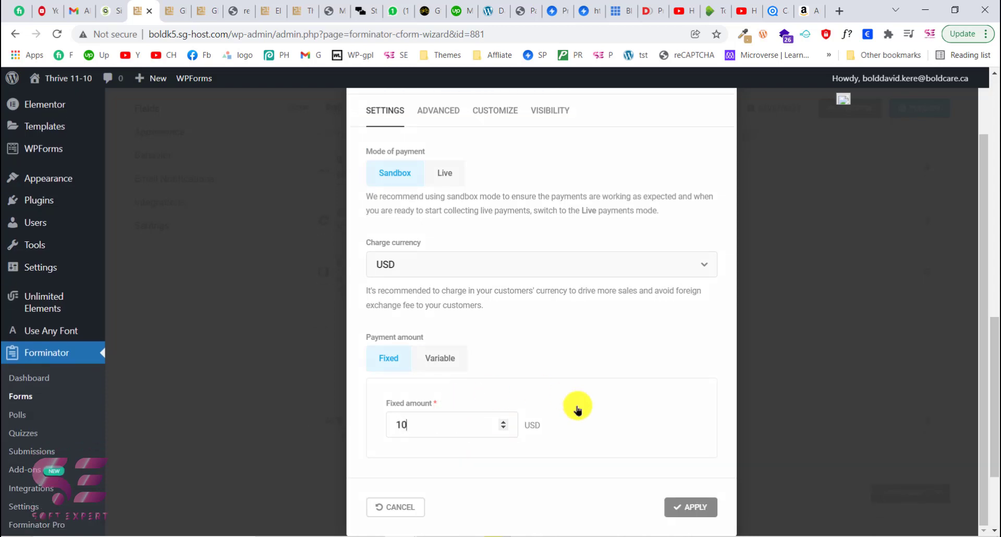
- Set the PayPal field's charge currency to CAD and apply the field settings
click(450, 275)
text(ca)
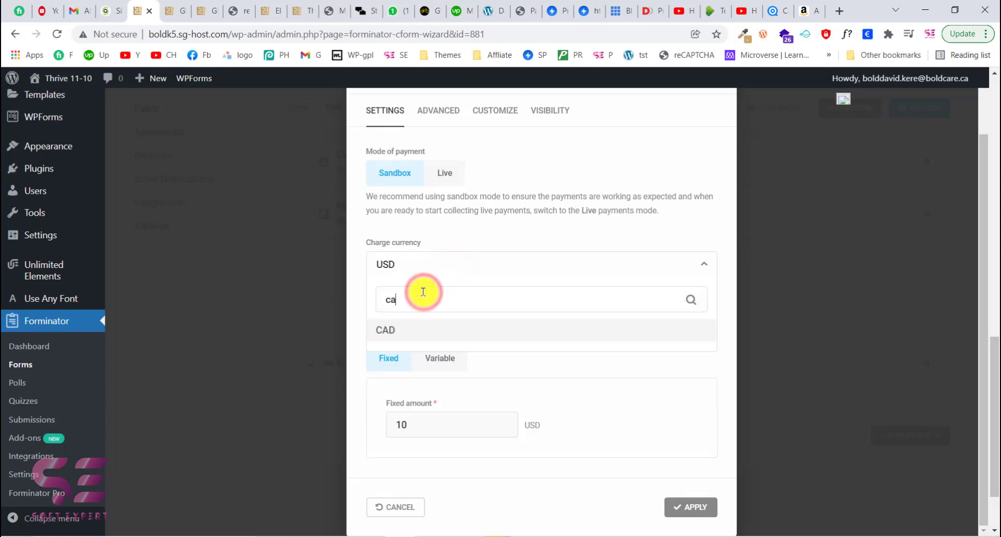
click(392, 327)
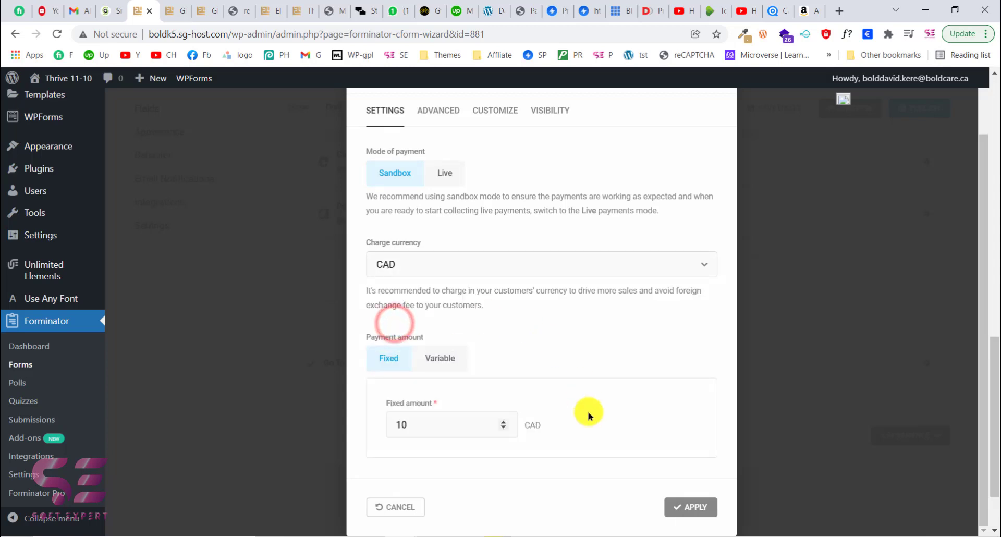
drag(414, 427, 380, 430)
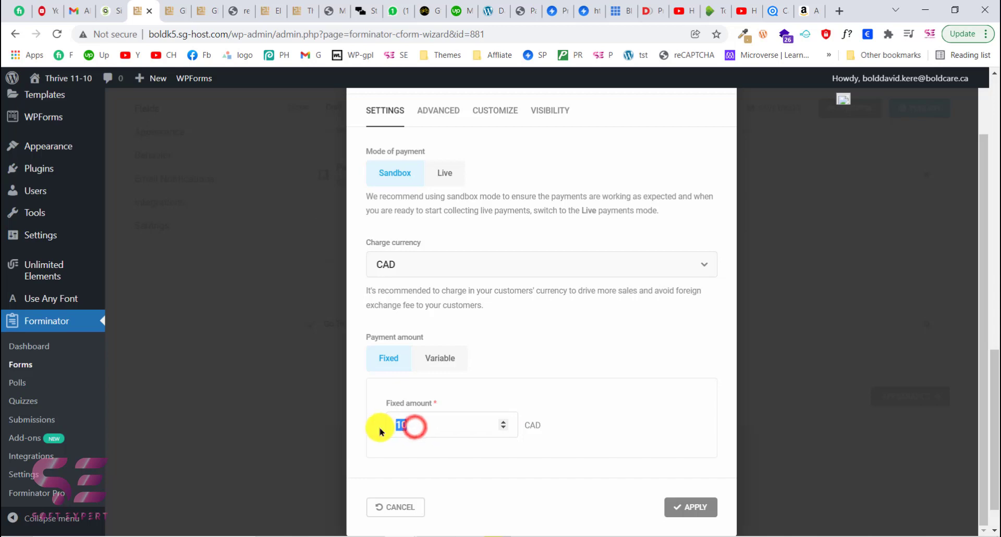
click(609, 417)
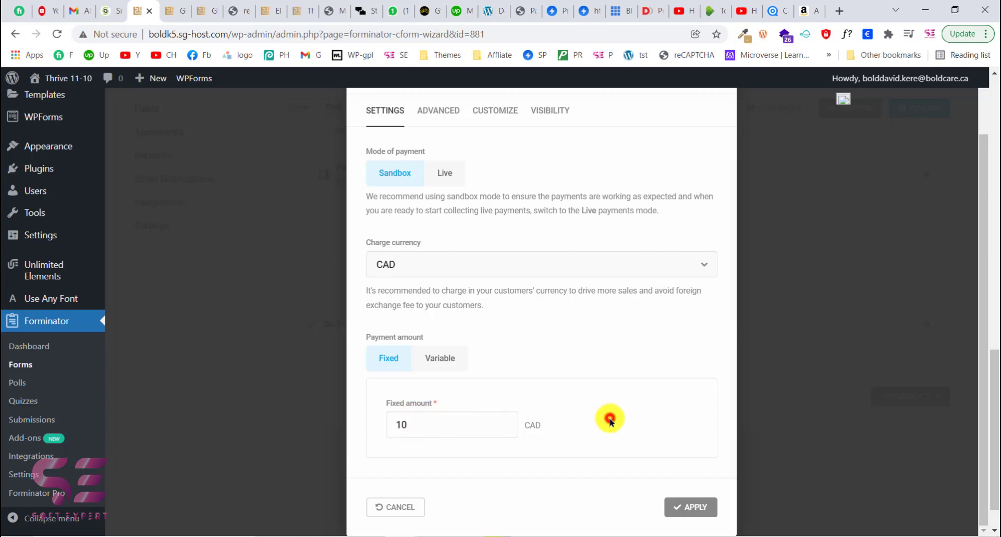
click(692, 504)
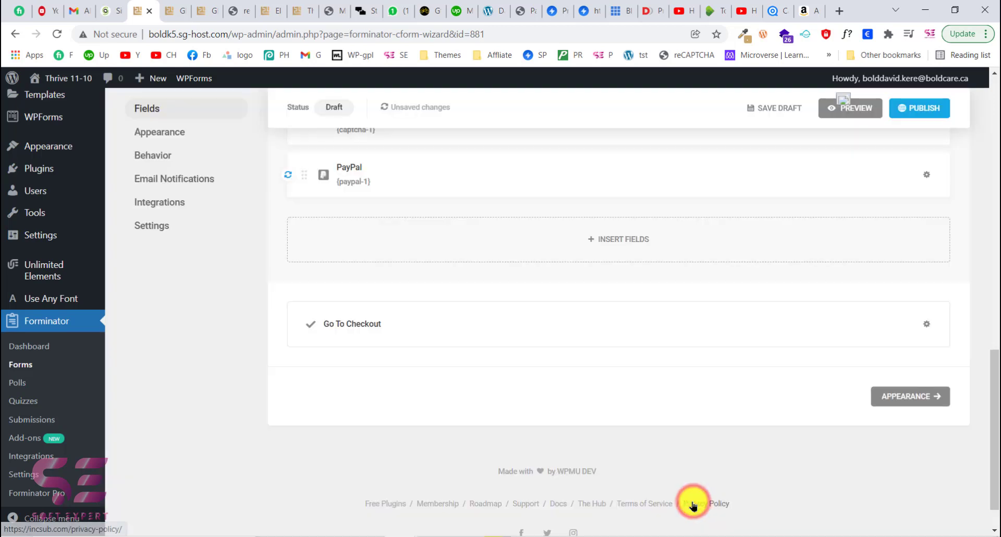
- Open the form preview
scroll(396, 249, up, 1)
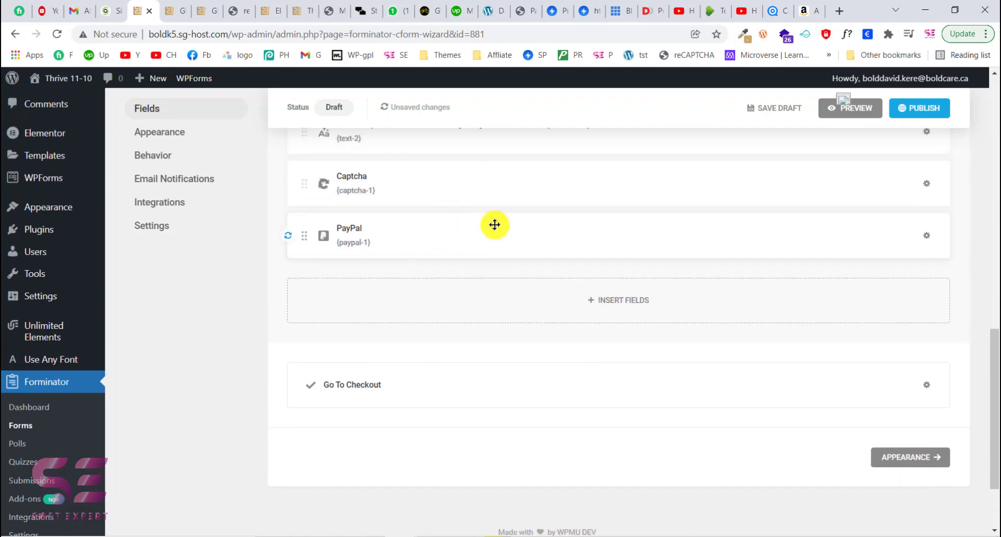
scroll(807, 172, up, 1)
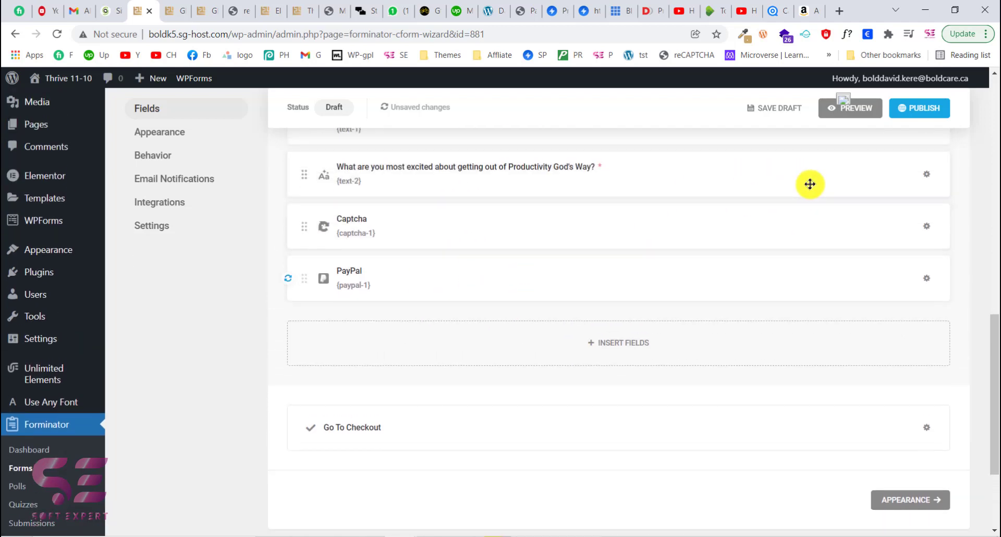
click(830, 114)
scroll(519, 269, down, 2)
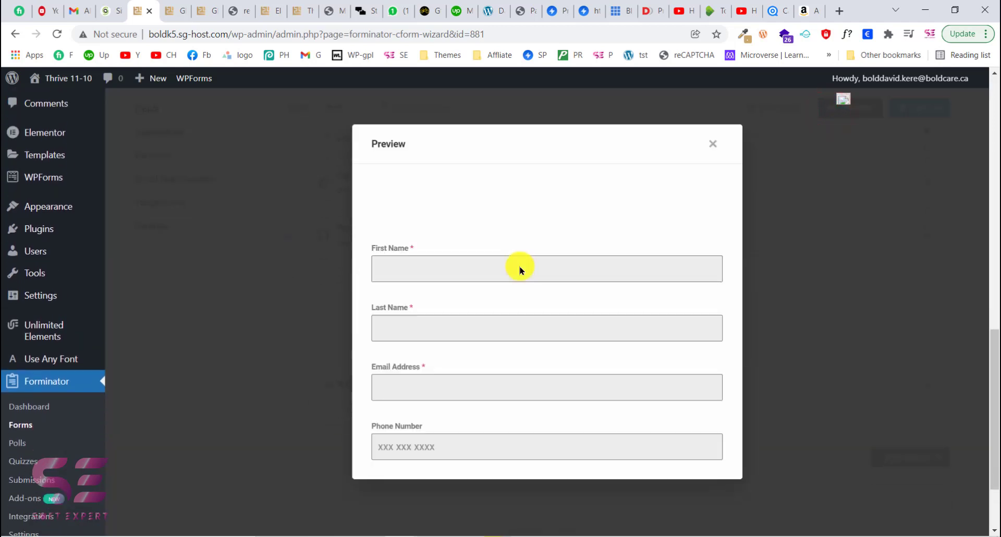
- Fill the preview's first page with first name 'first', last name 'last' and a test e-mail, and go to page two
click(416, 259)
text(naem)
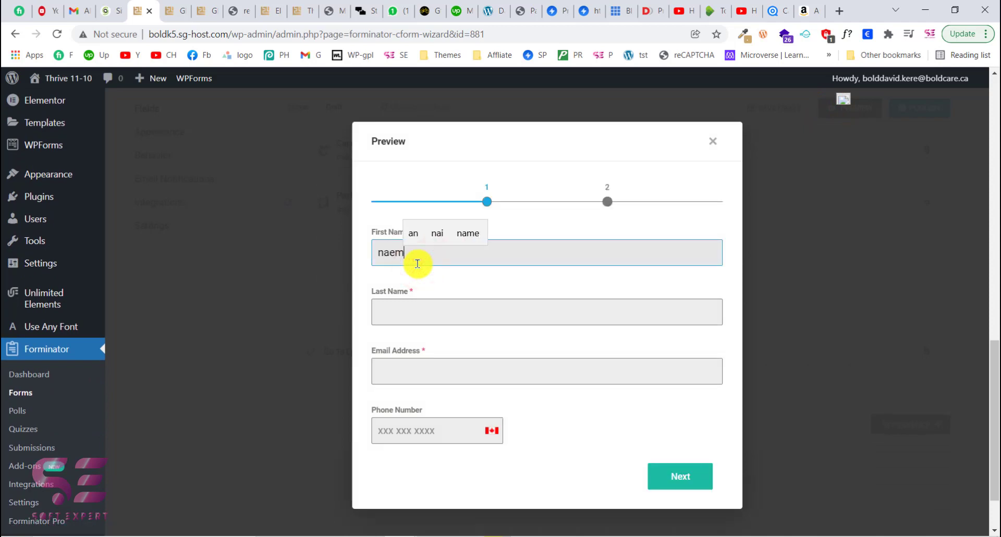
key(Tab)
text(last)
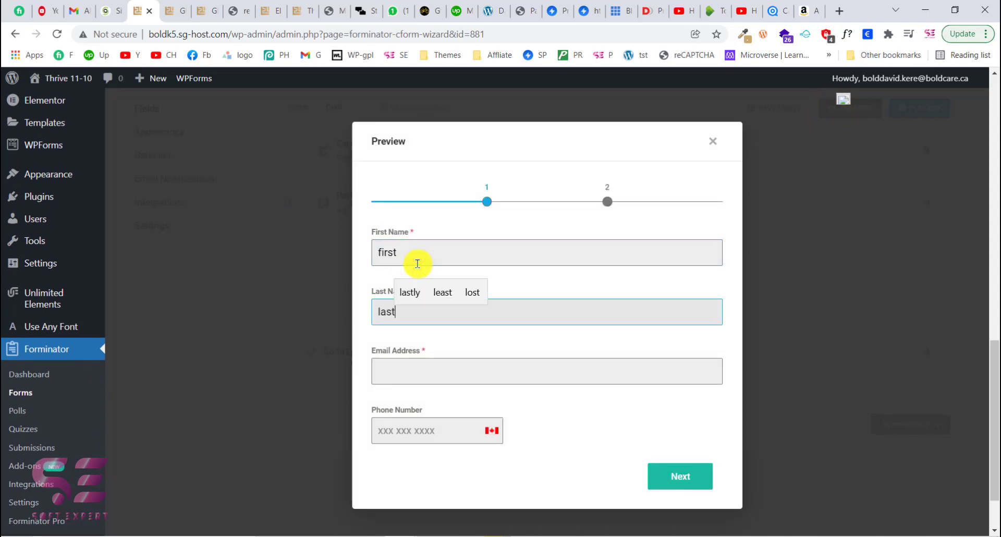
key(Tab)
text(email@gmai.com)
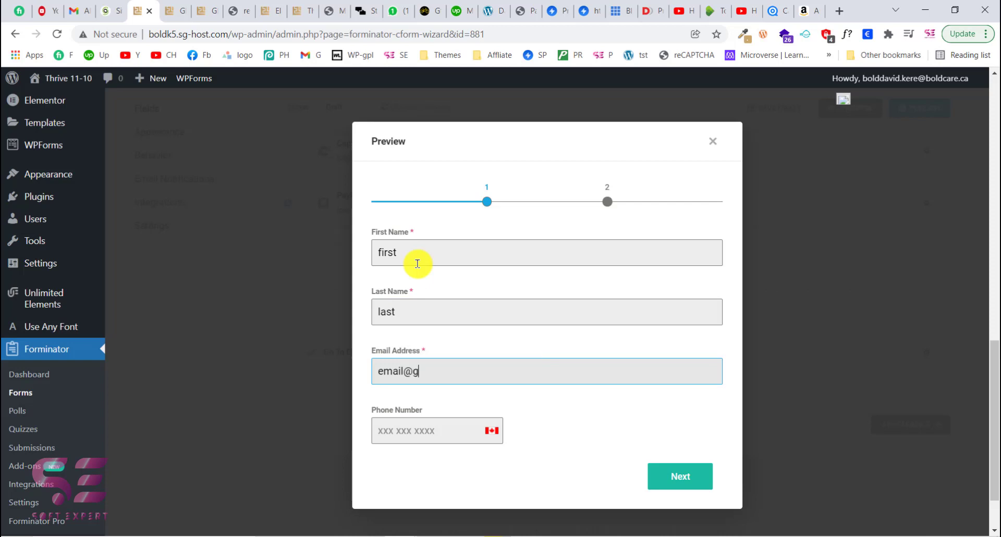
click(443, 428)
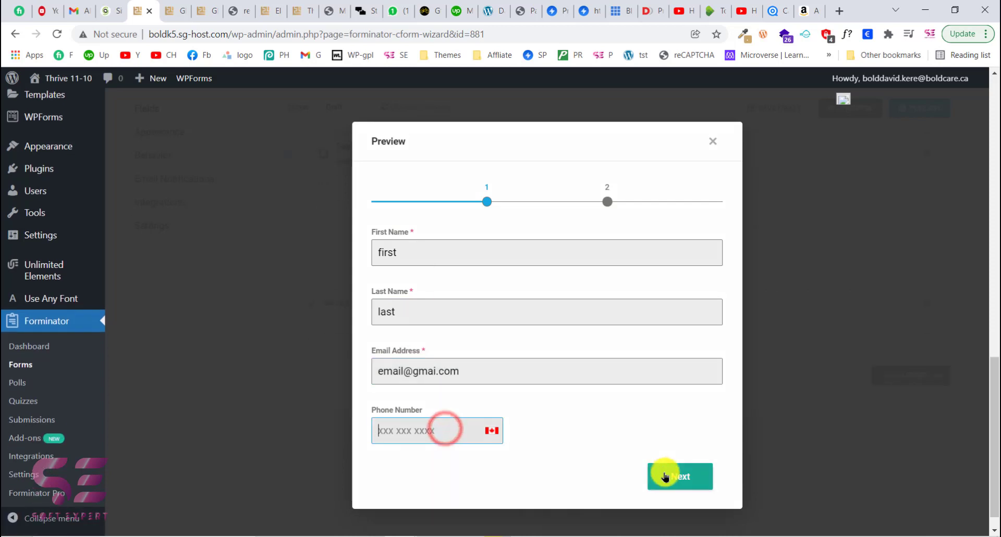
click(664, 474)
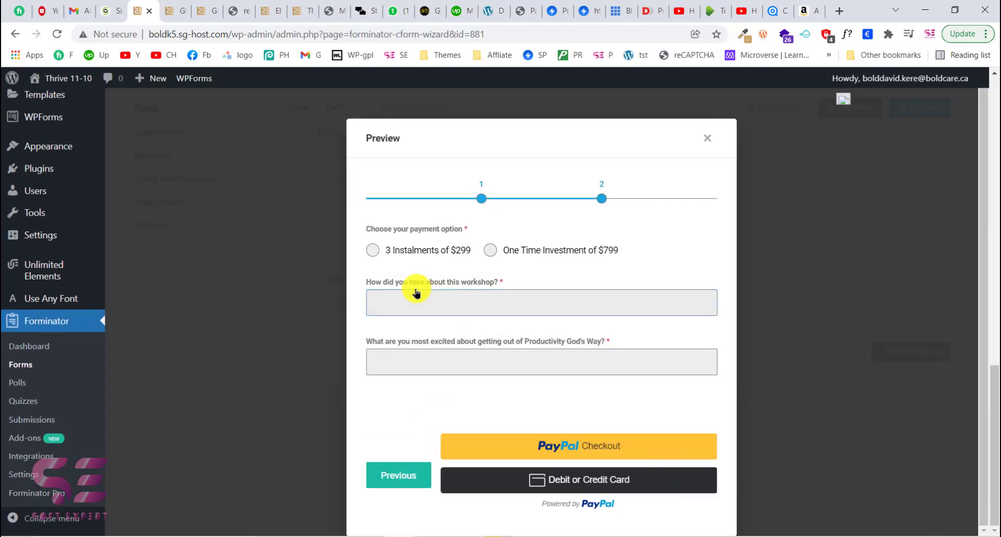
- Try PayPal Checkout, then choose 3 Instalments of $299 and answer both text questions with 'ddd'
click(561, 451)
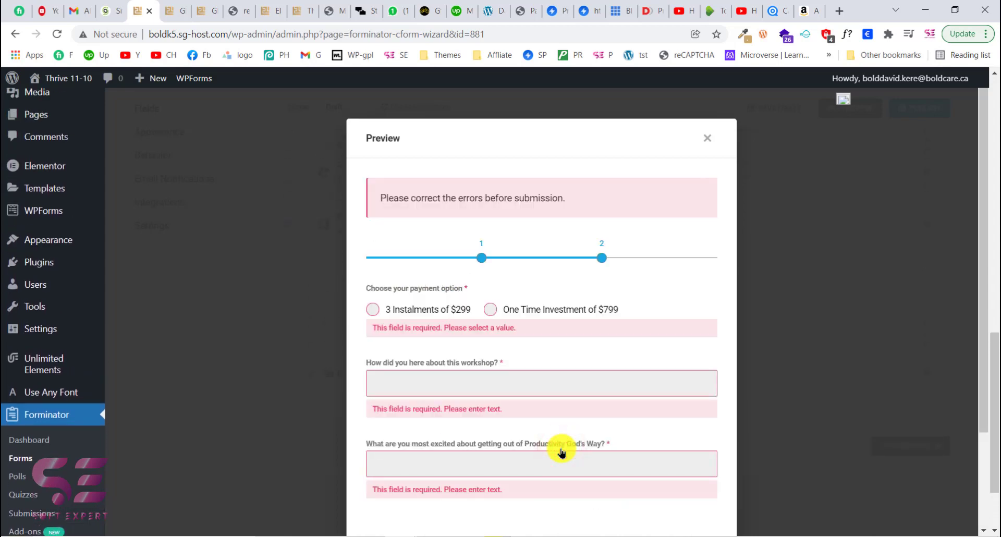
click(374, 266)
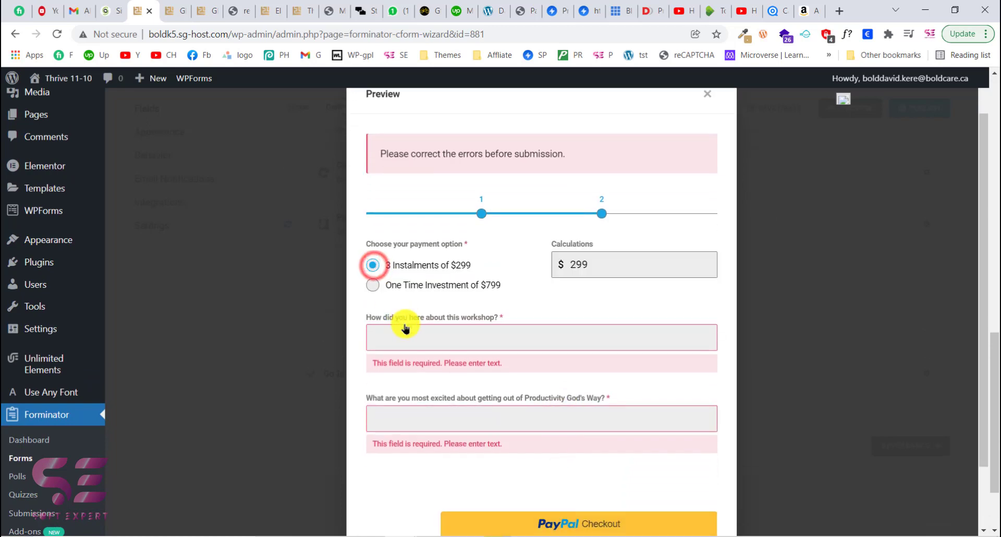
click(407, 336)
text(ddd)
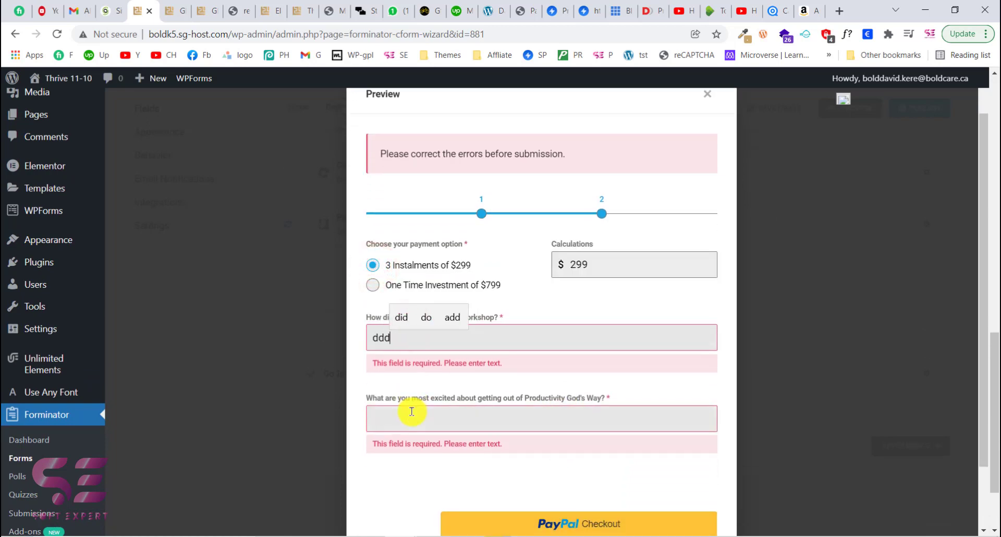
click(411, 413)
text(ddd)
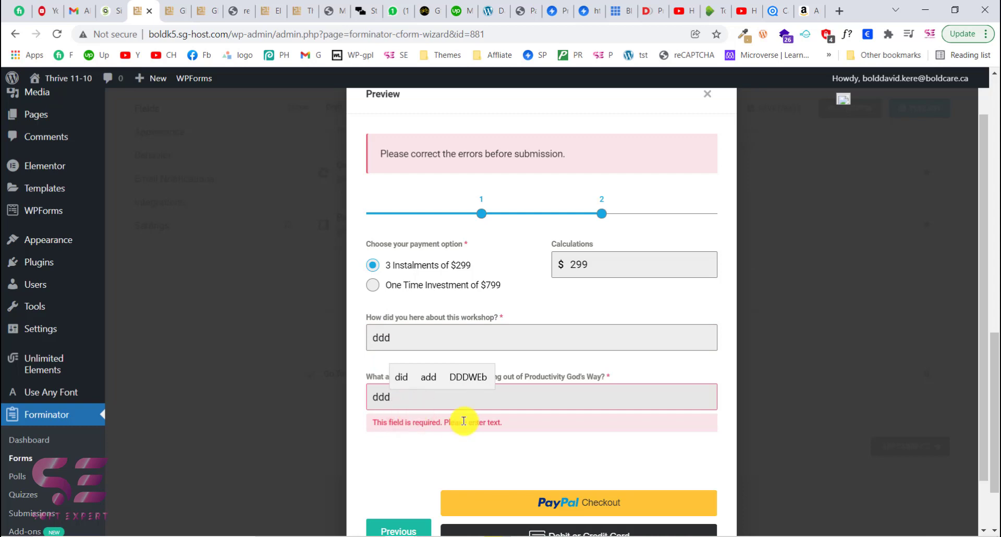
- Start PayPal Checkout and close the PayPal sandbox login window
click(568, 505)
scroll(538, 437, down, 1)
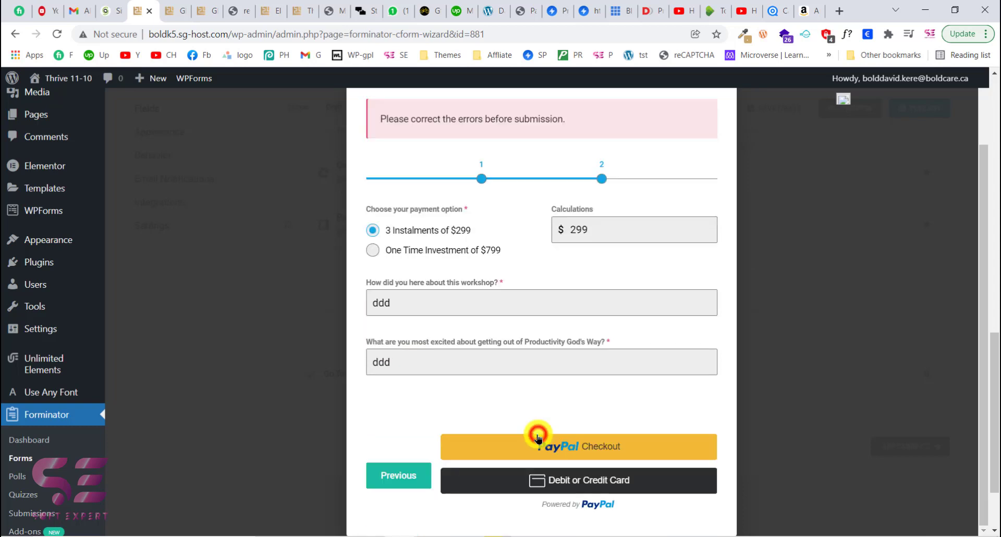
click(537, 438)
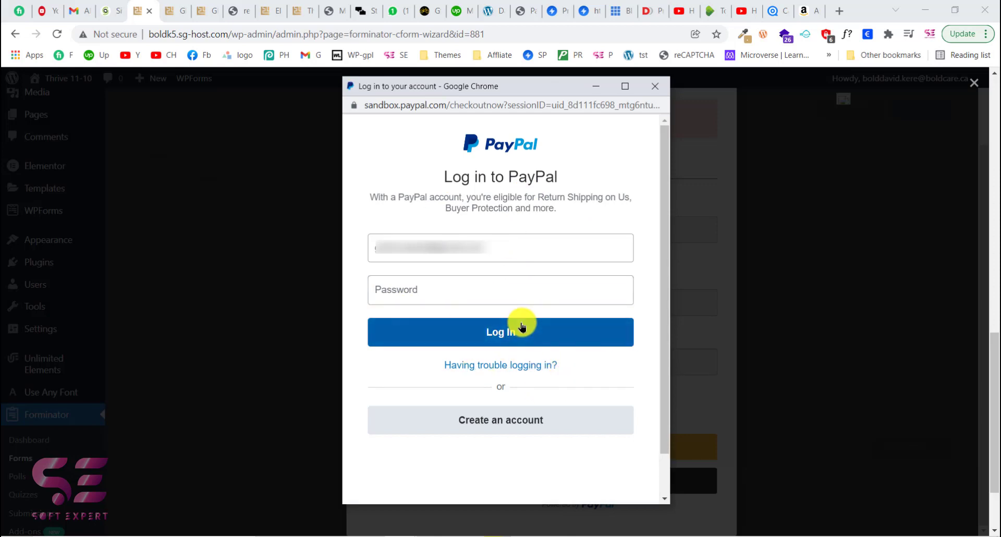
click(656, 91)
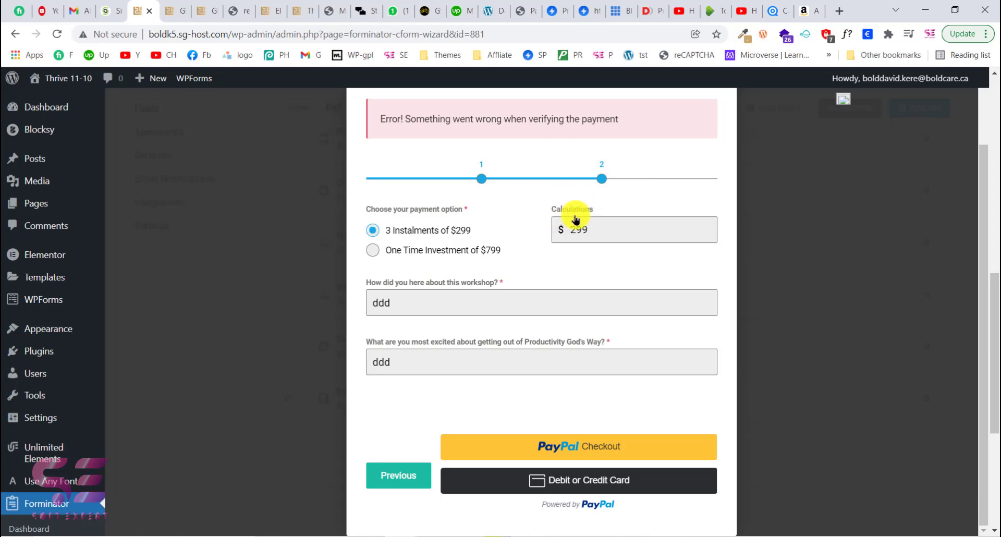
- Switch the payment option between One Time Investment of $799 and 3 Instalments of $299 in the preview
click(382, 250)
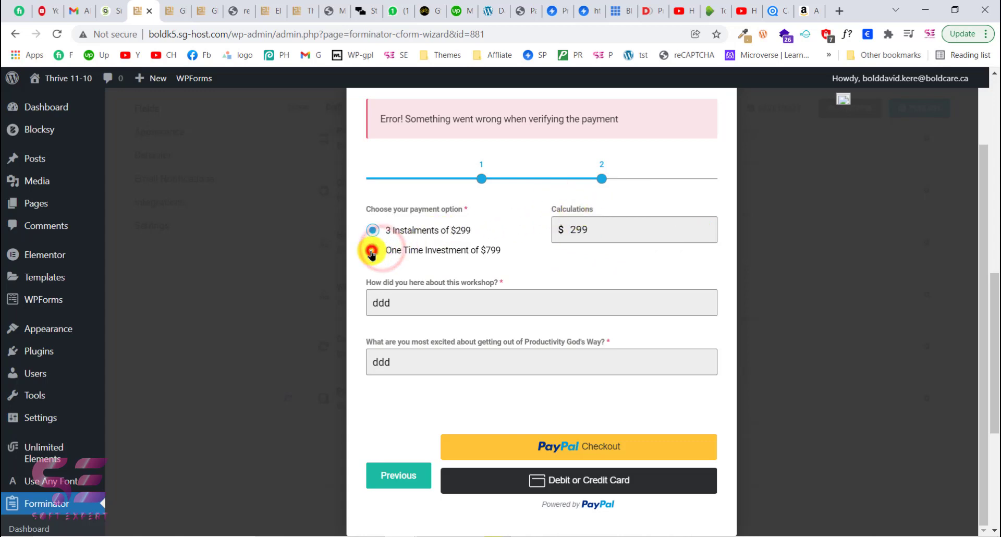
click(368, 232)
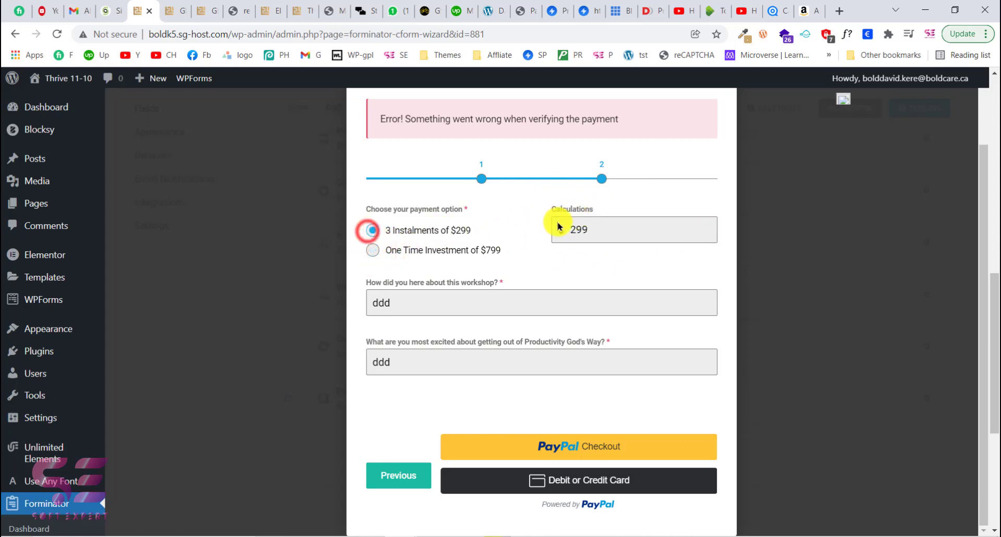
click(379, 250)
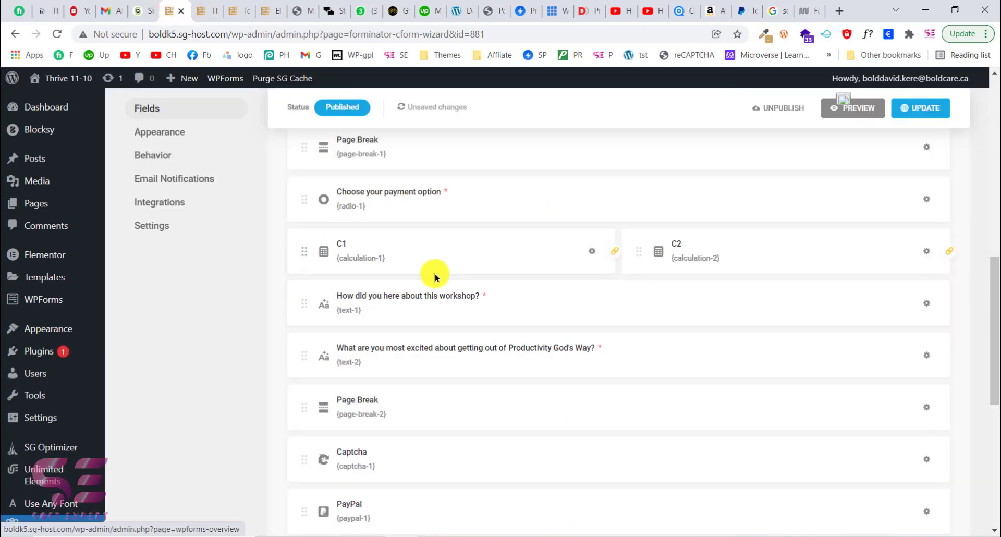
- Switch to the published form page and select 3 Instalments, then One Time Investment of $799
click(218, 4)
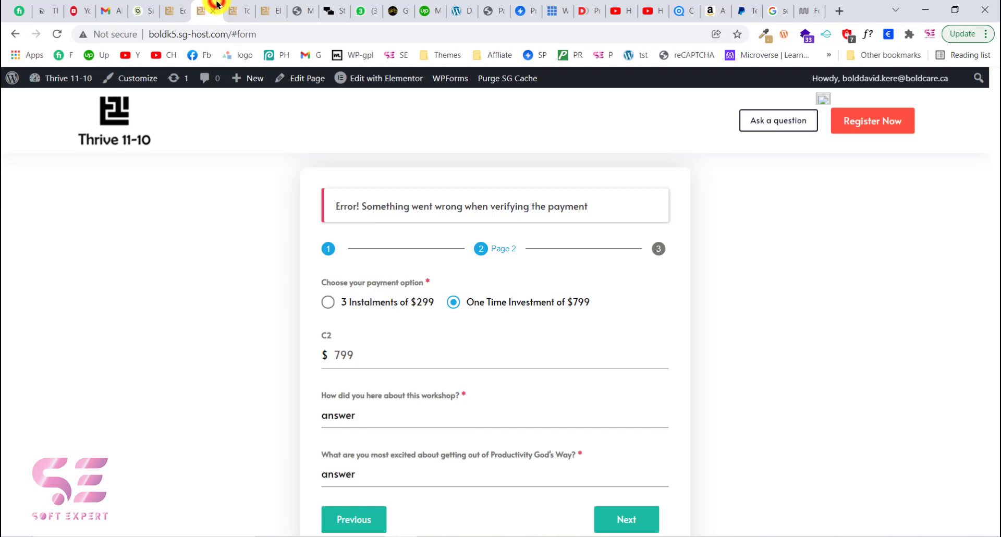
click(361, 303)
click(450, 303)
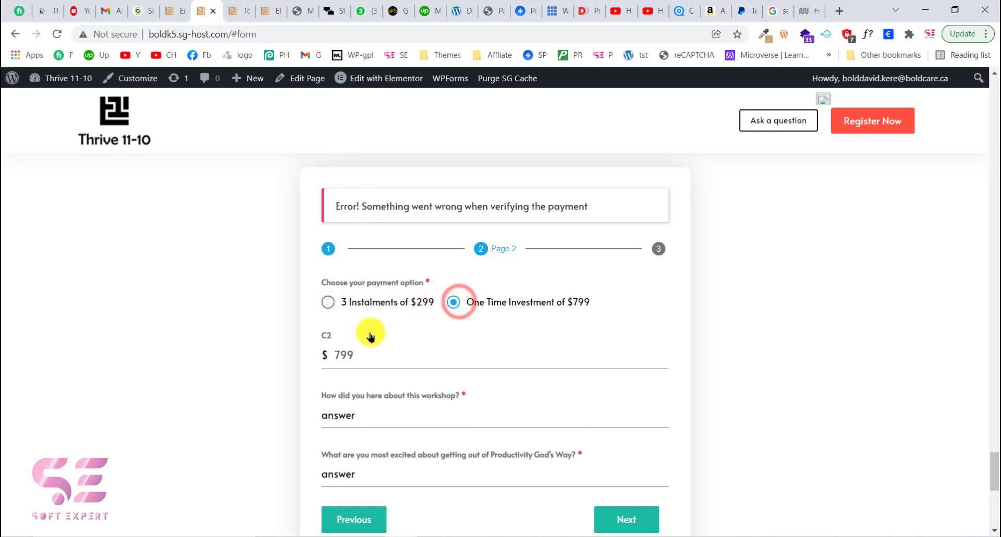
- Back in the form editor, insert a new Calculations field at the end of the form
click(184, 4)
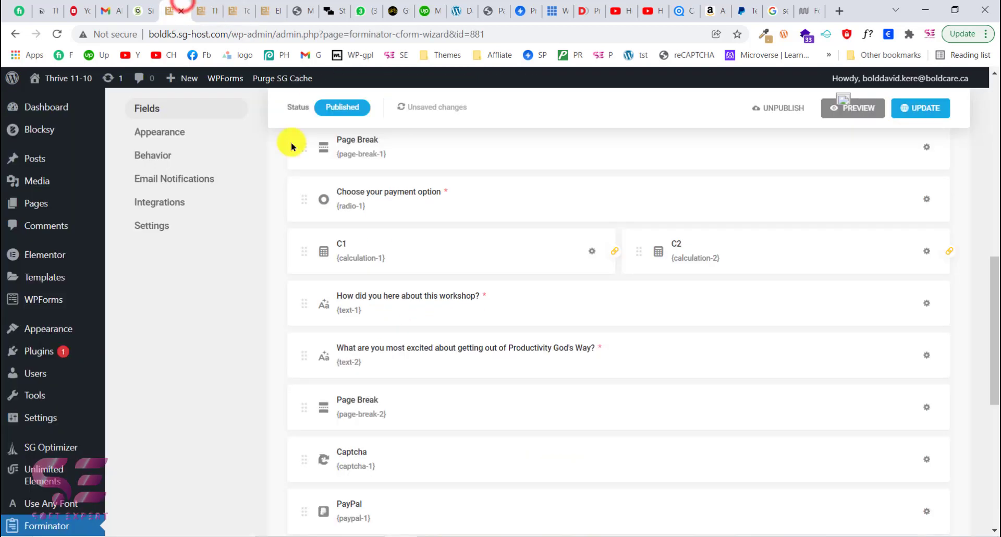
scroll(365, 277, down, 2)
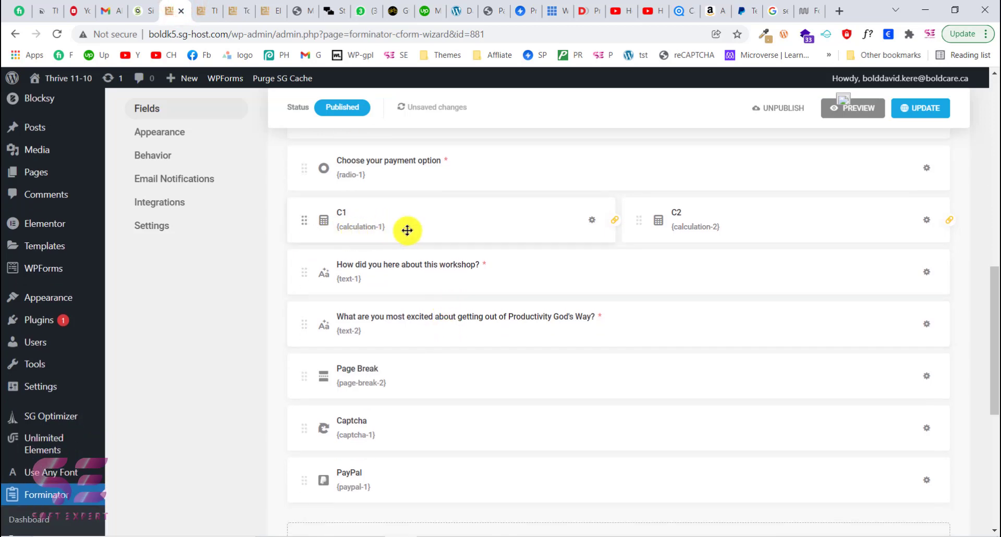
scroll(402, 226, down, 1)
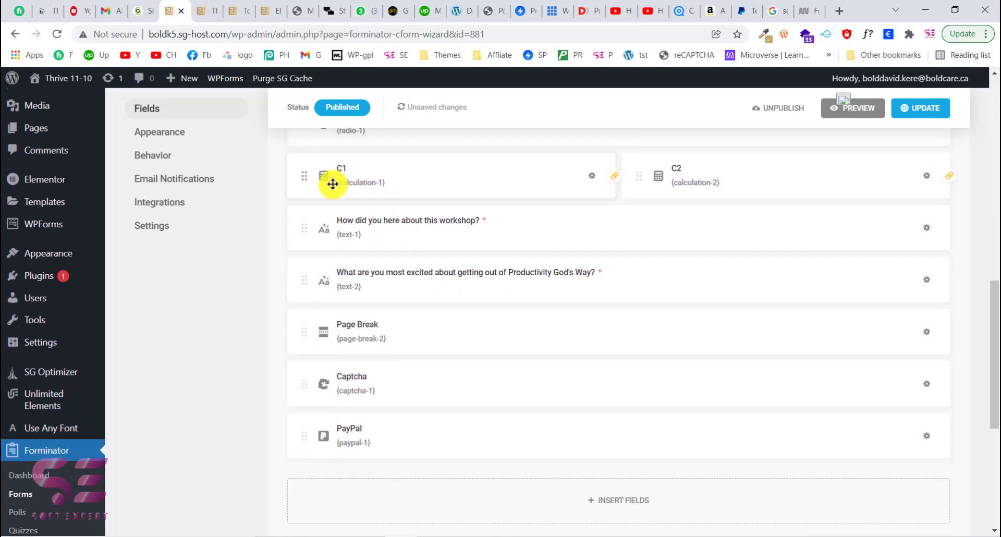
scroll(408, 188, down, 3)
click(597, 370)
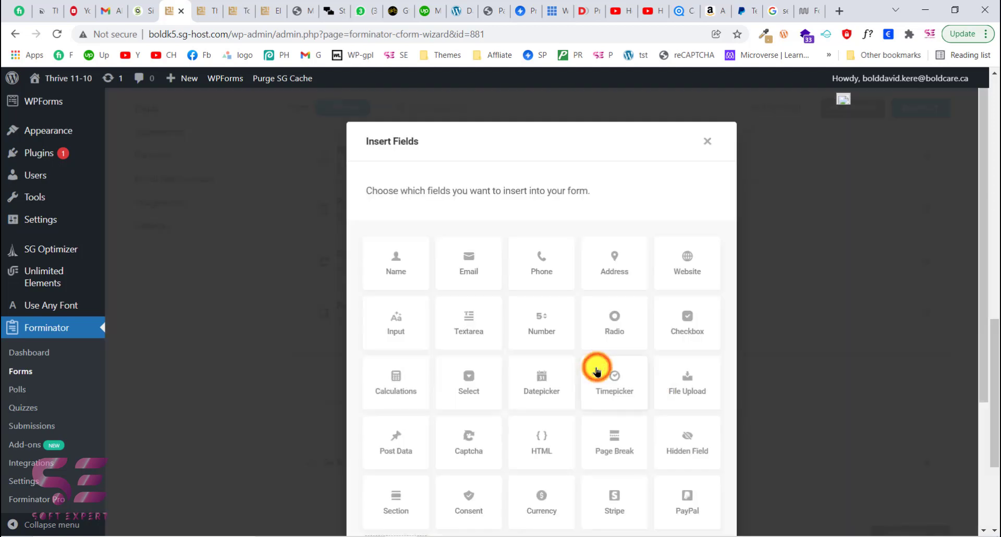
scroll(543, 380, down, 2)
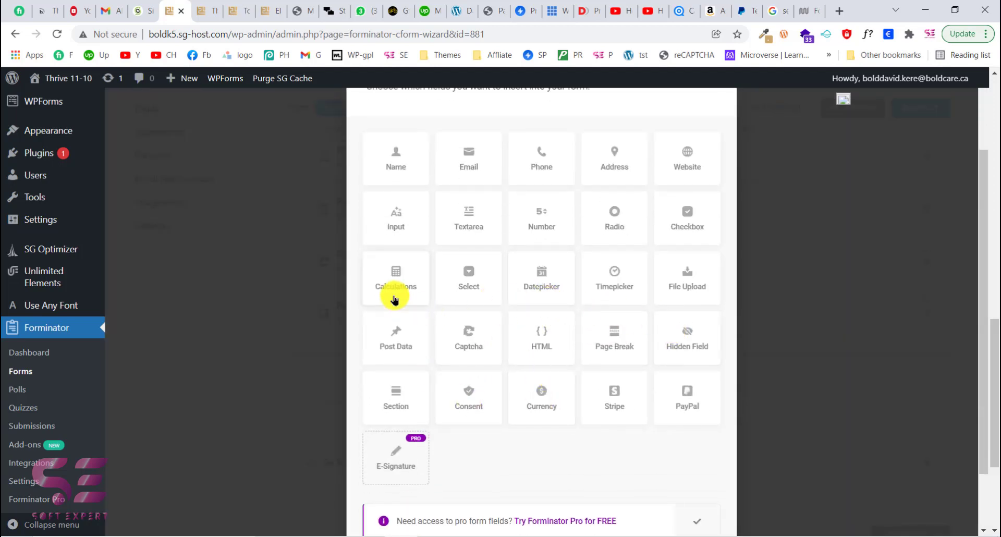
click(399, 280)
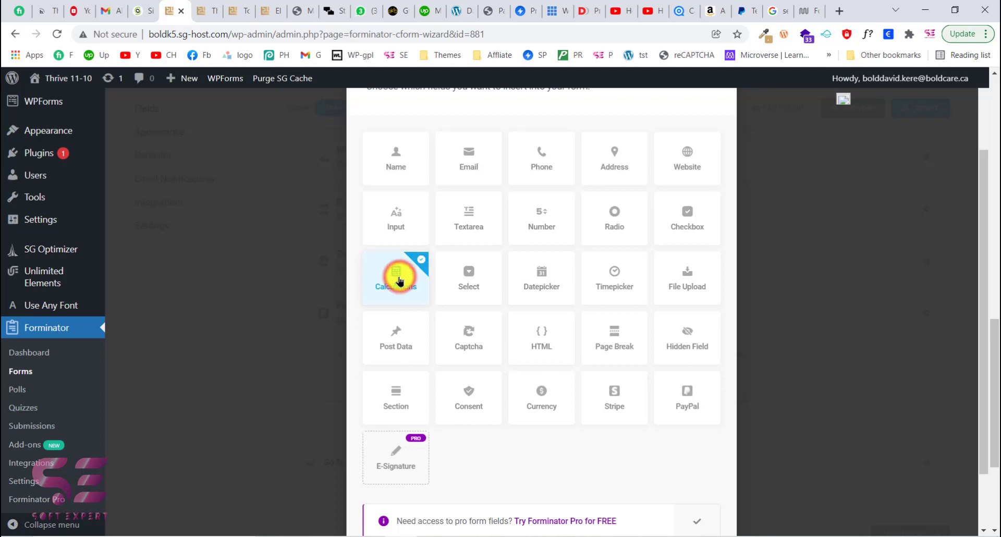
scroll(525, 365, down, 2)
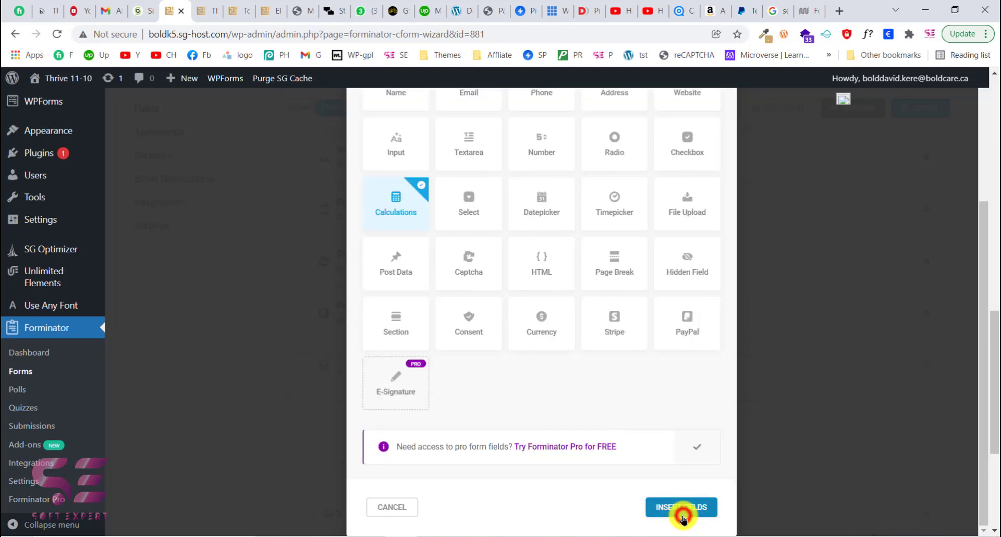
click(683, 518)
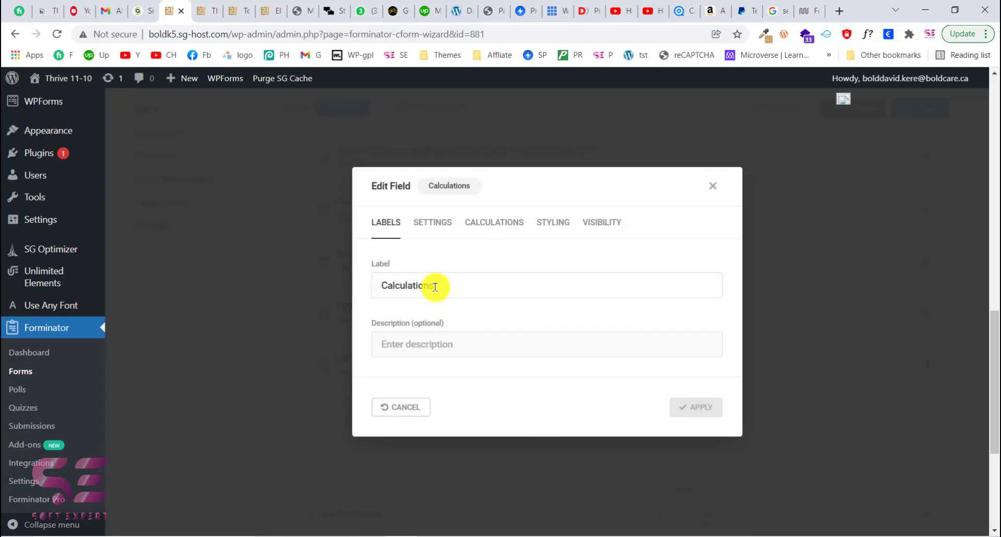
- Select 3 Instalments of $299 on the published form page and return to the field editor
drag(437, 286, 385, 284)
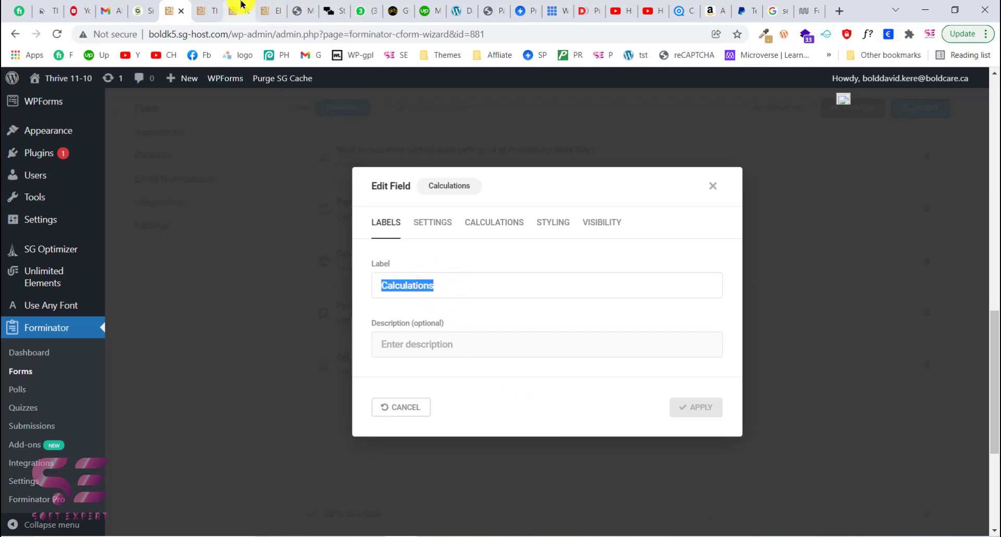
click(201, 5)
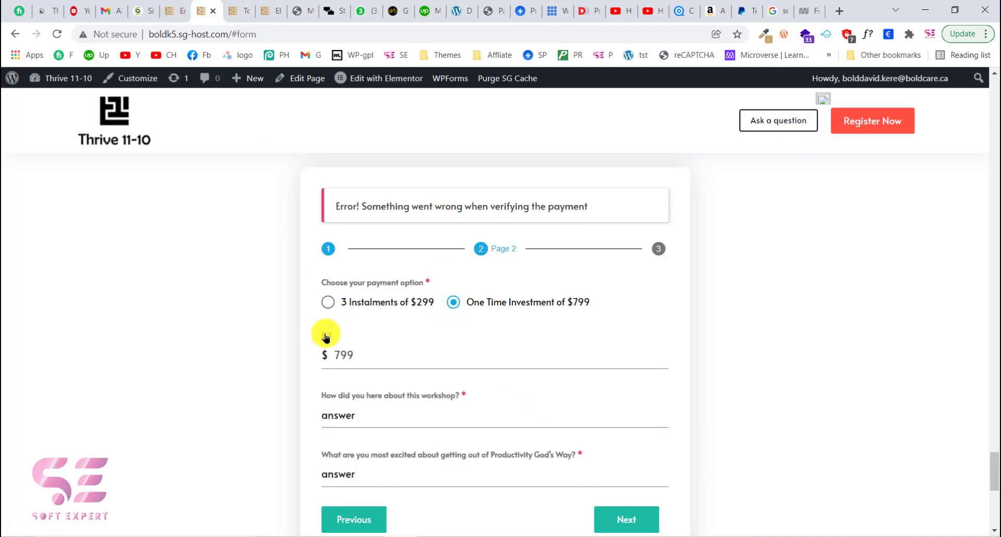
click(328, 302)
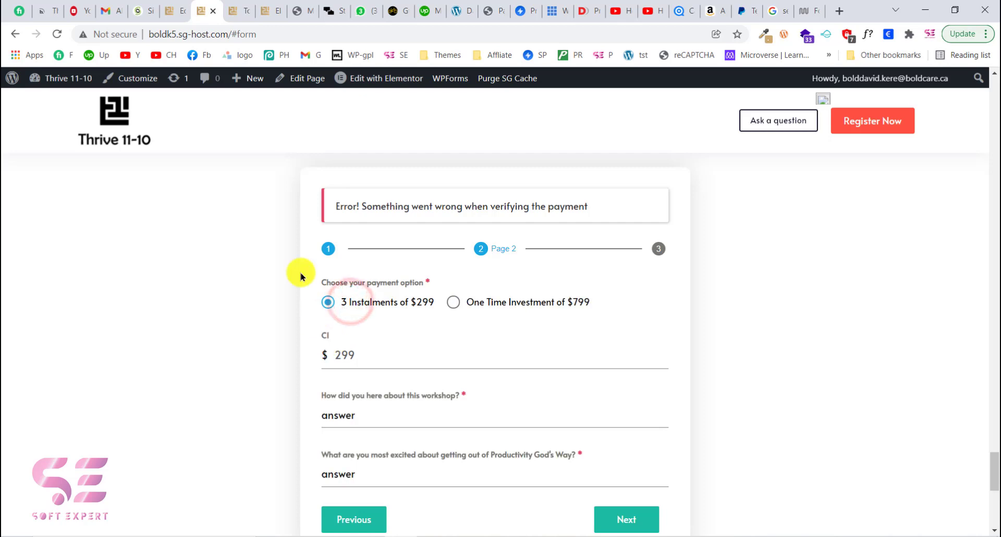
click(176, 7)
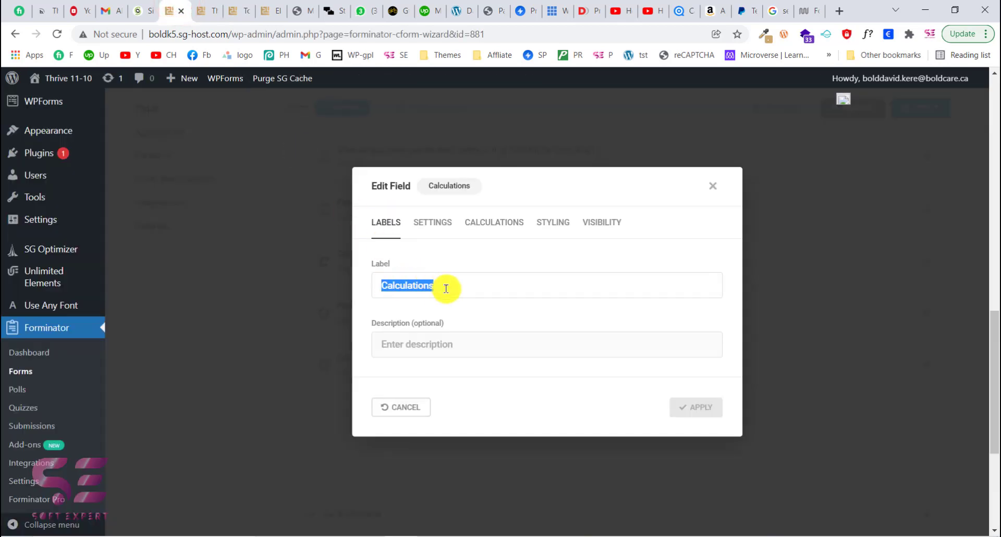
click(407, 285)
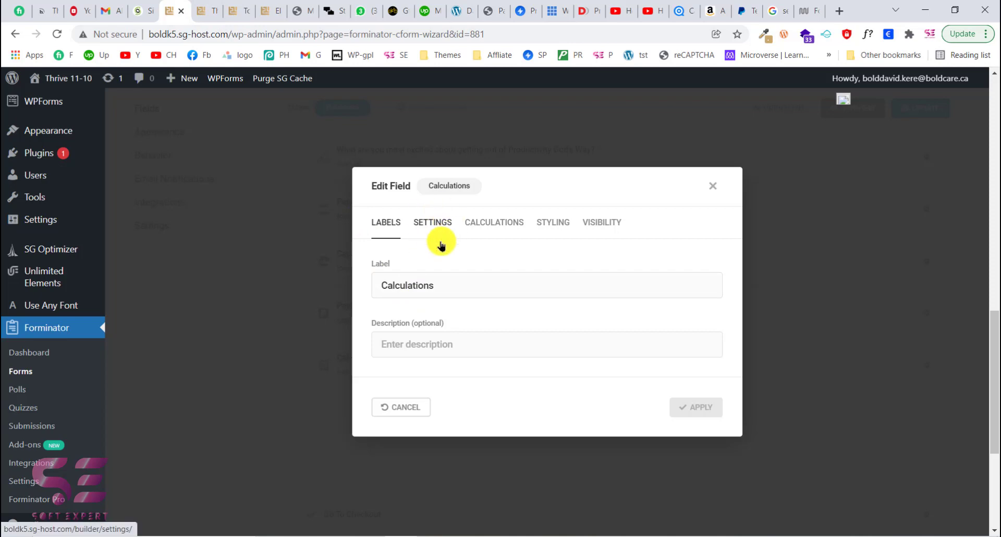
- In the new field's settings, make it hidden and set its prefix to $
click(432, 228)
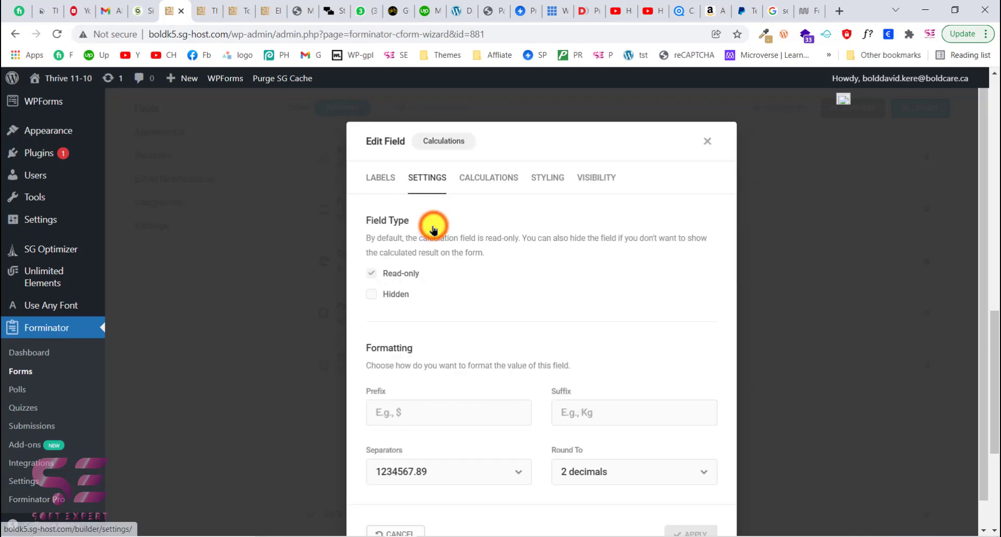
click(391, 296)
scroll(447, 324, down, 1)
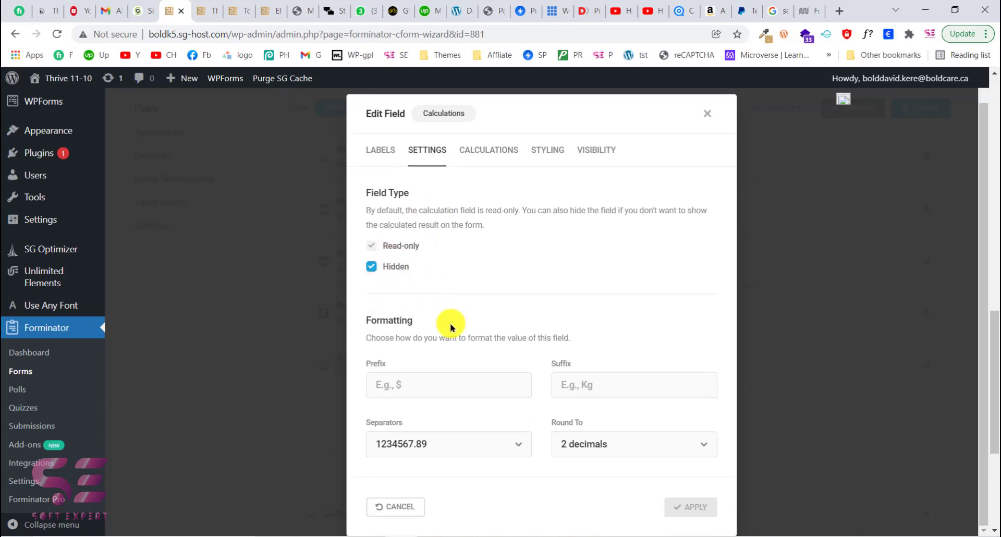
click(385, 383)
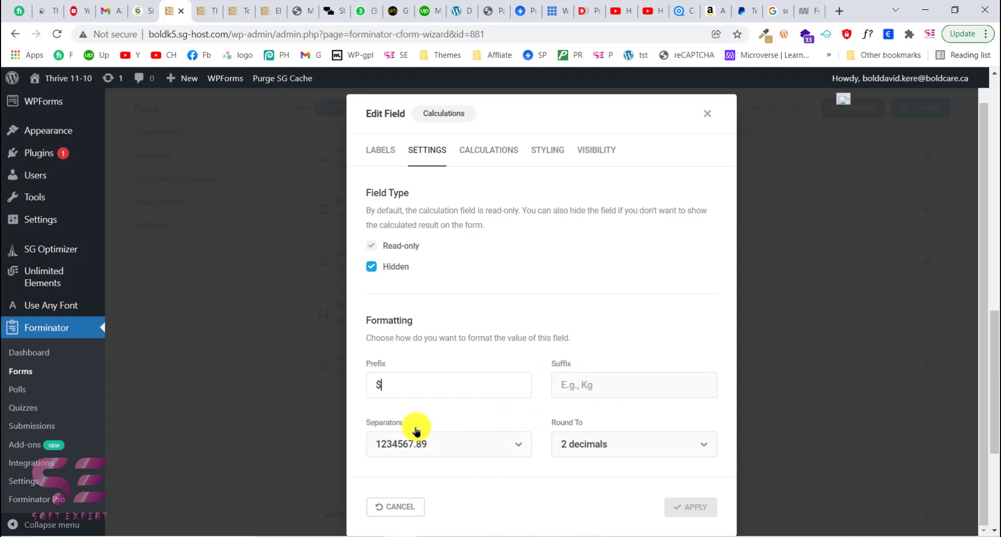
click(450, 439)
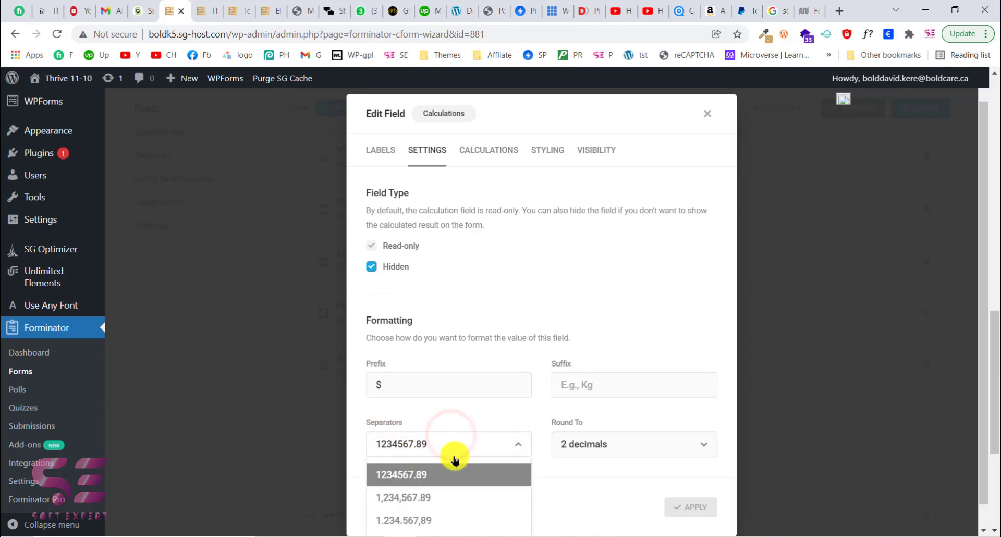
click(447, 412)
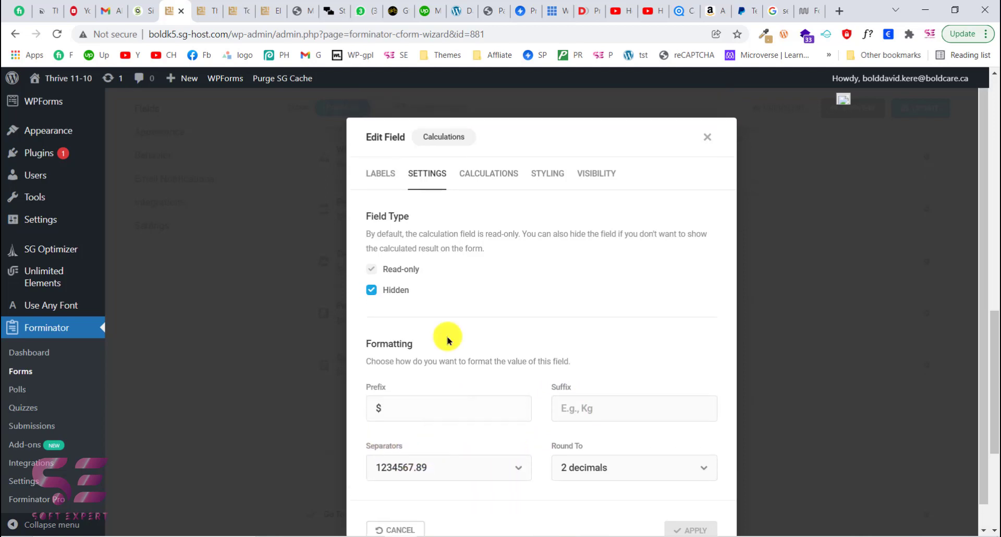
- Try a 2+2 calculation formula and clear it again
click(494, 178)
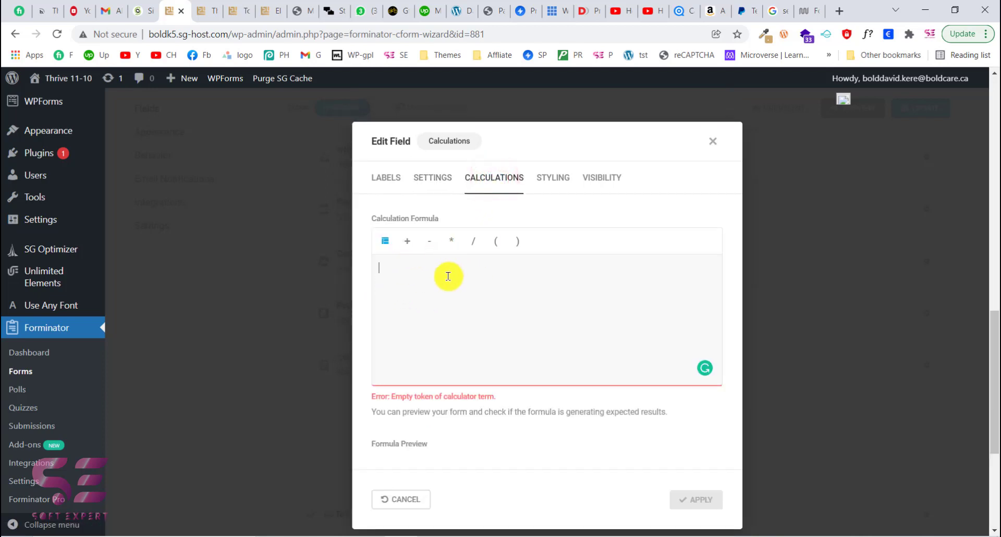
text(2+2)
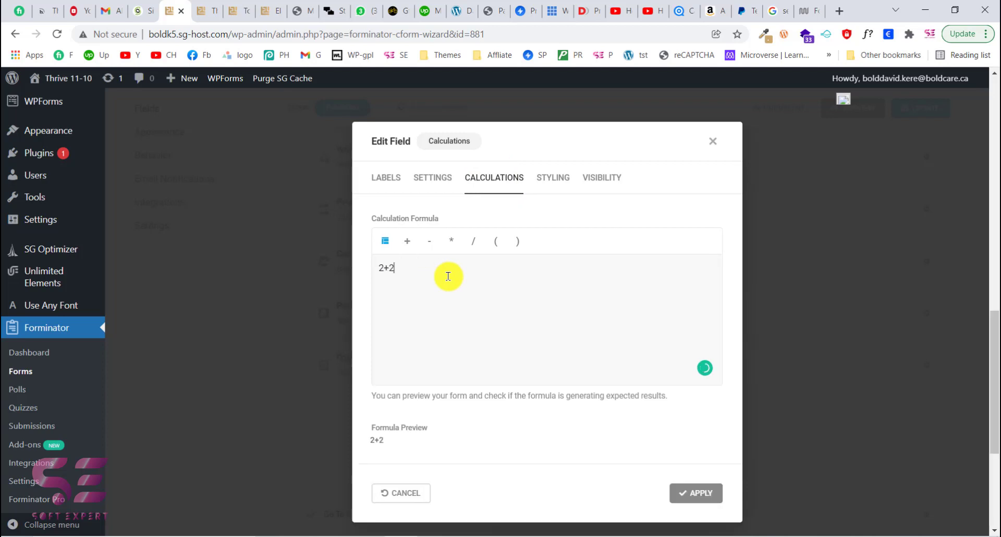
drag(405, 272, 378, 267)
key(BackSpace)
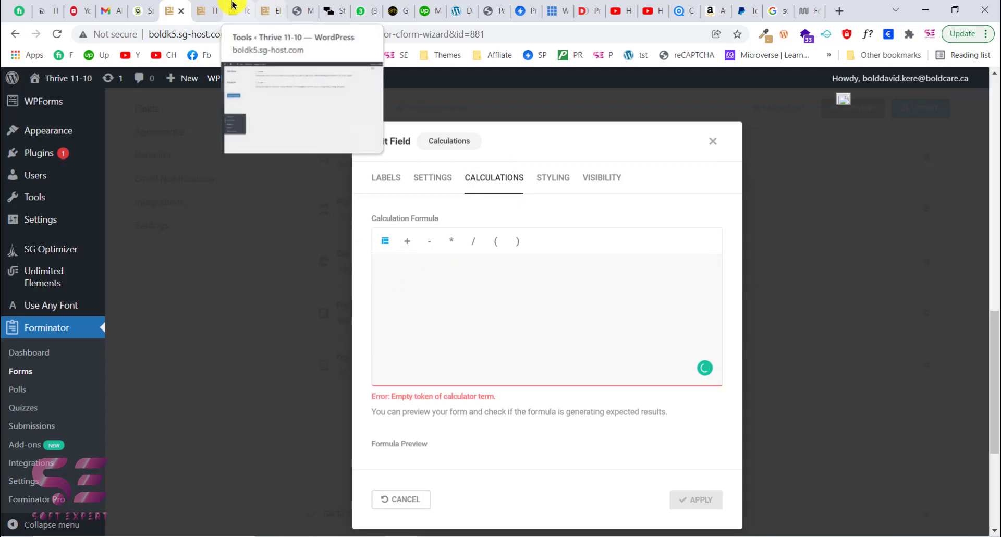
- Build the formula as the C1 field minus 100
click(209, 10)
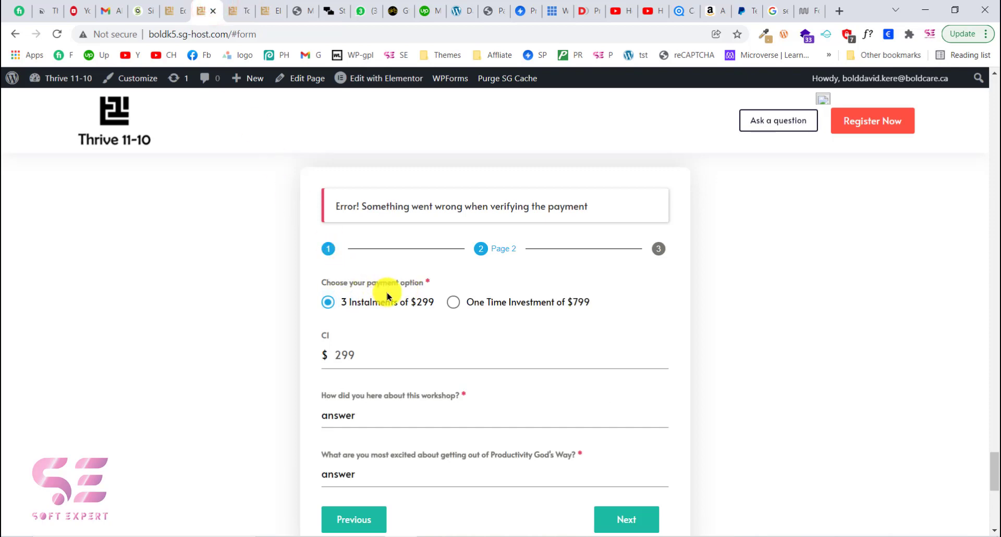
click(172, 7)
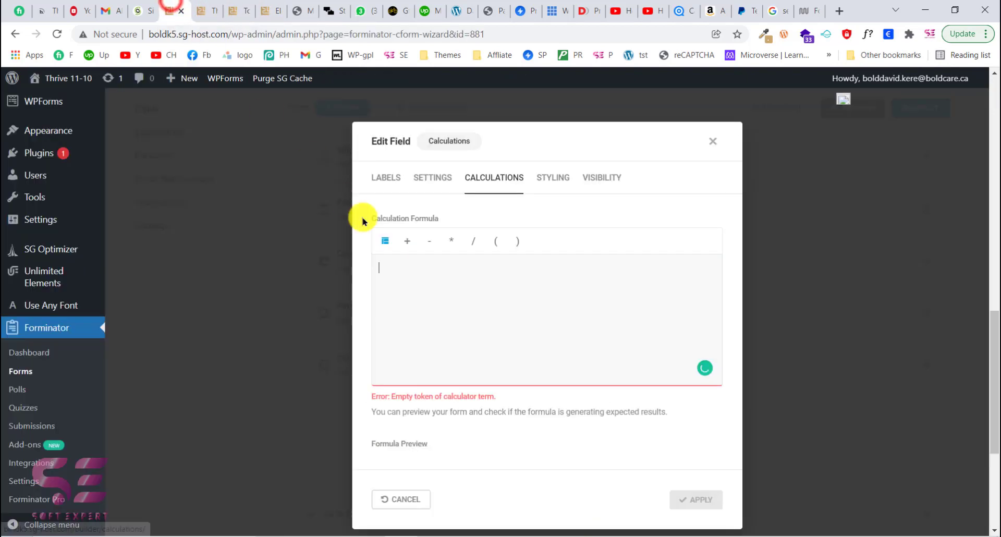
click(389, 244)
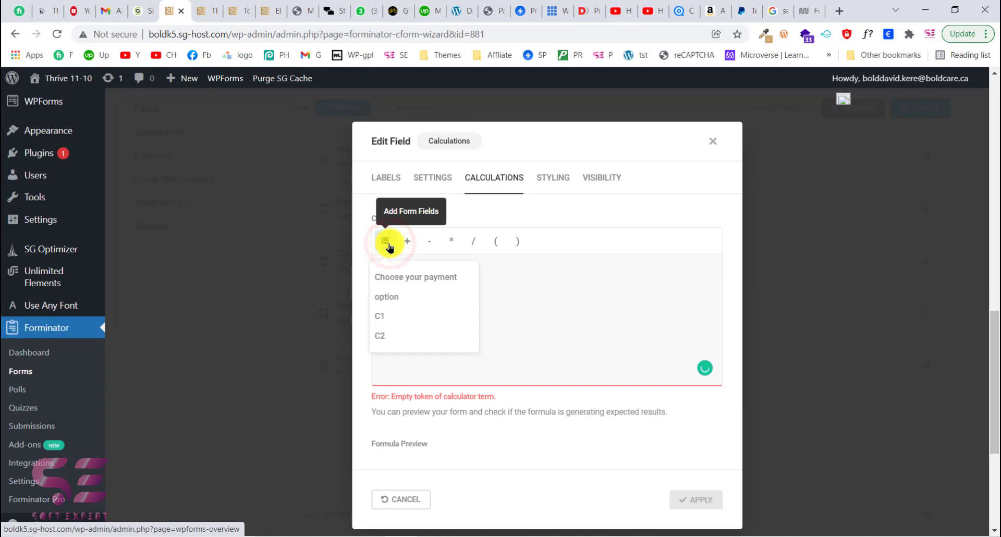
click(384, 316)
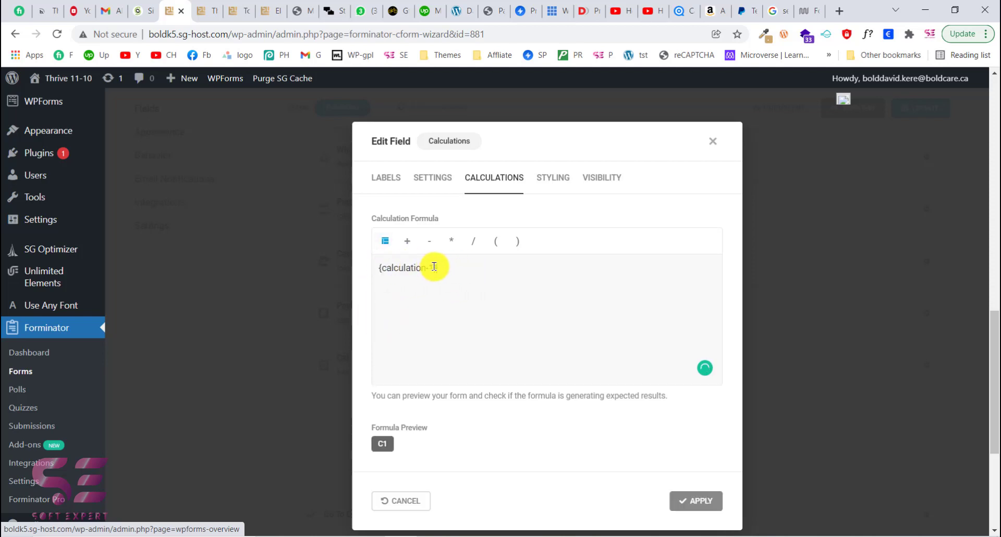
text(-100)
- Change the formula to {calculation-1}-1 and apply the field
click(203, 10)
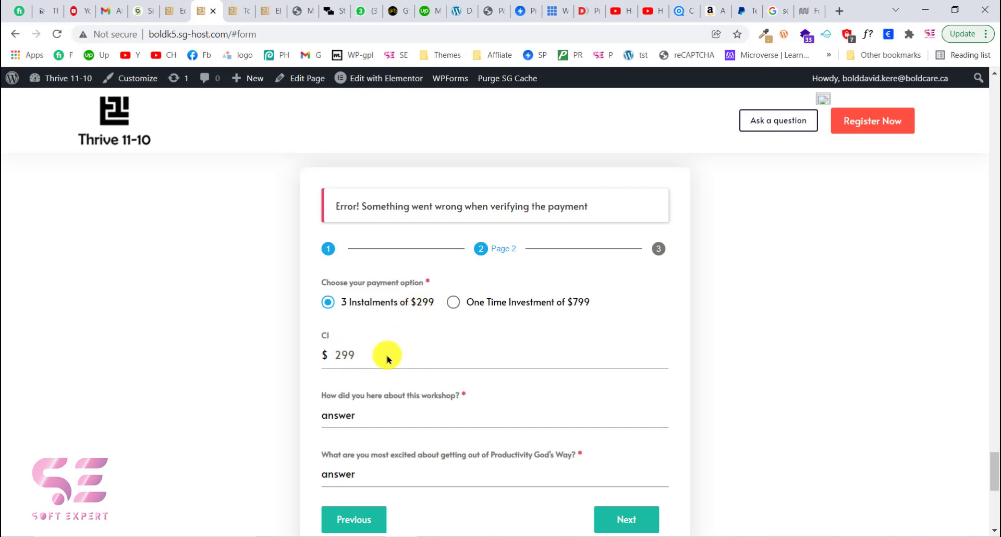
click(175, 10)
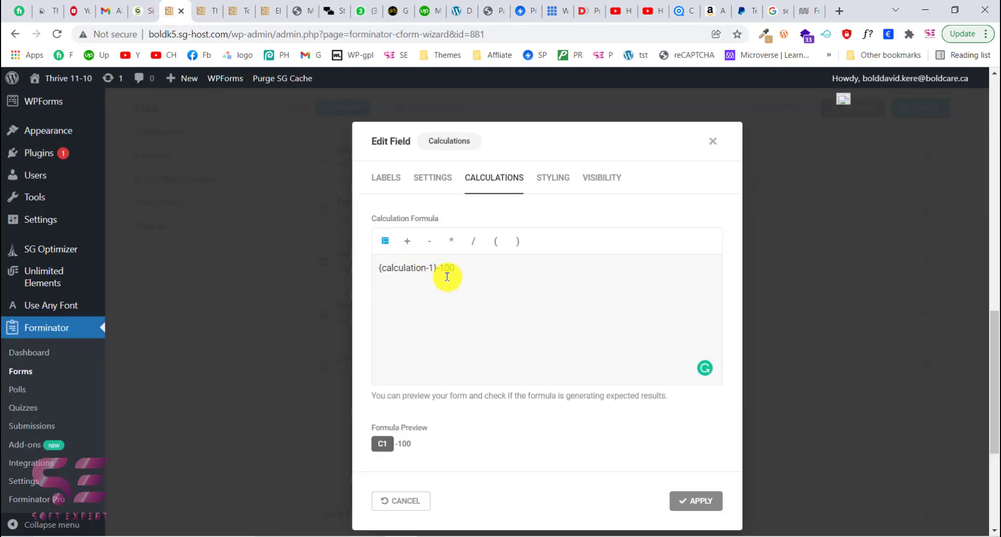
drag(463, 269, 364, 268)
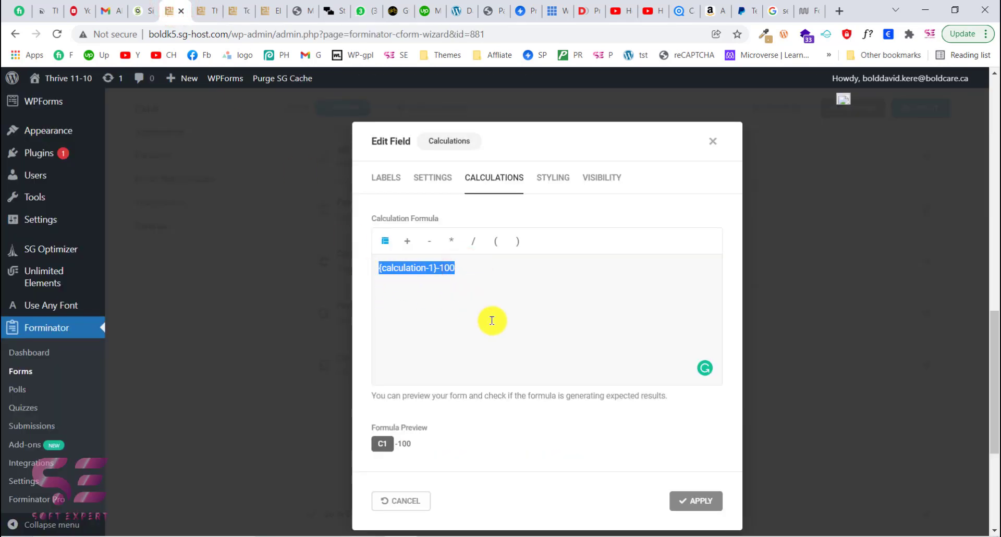
click(451, 273)
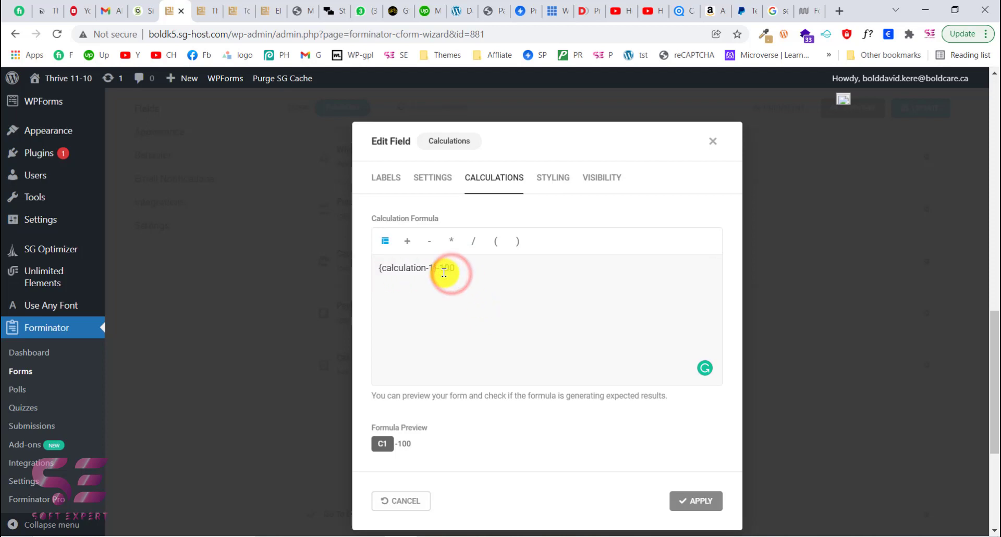
drag(444, 269, 460, 270)
key(BackSpace)
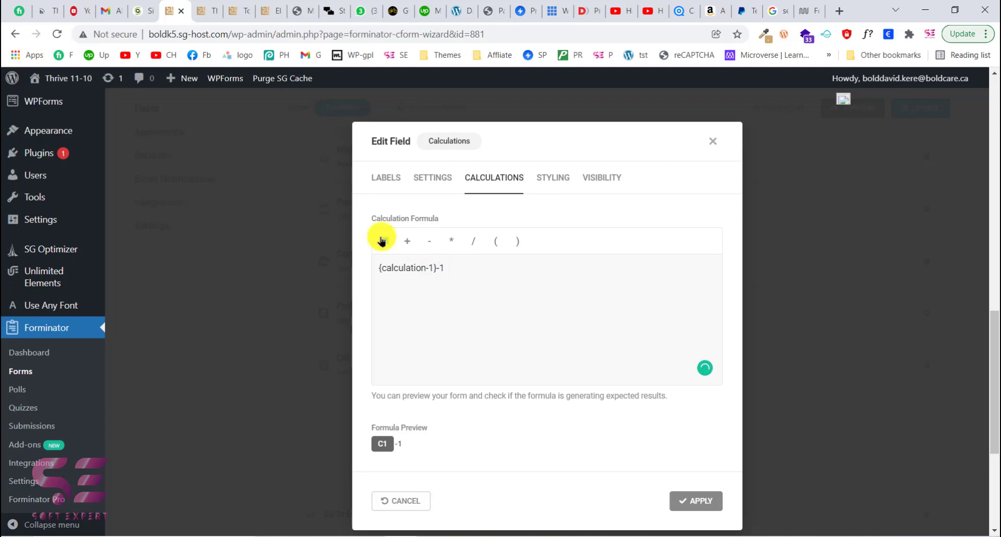
click(207, 6)
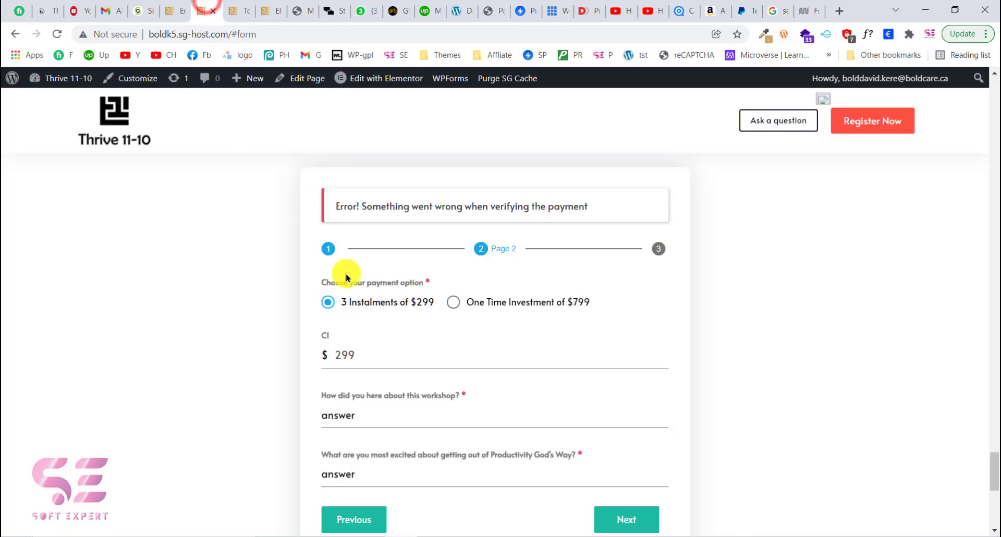
click(172, 6)
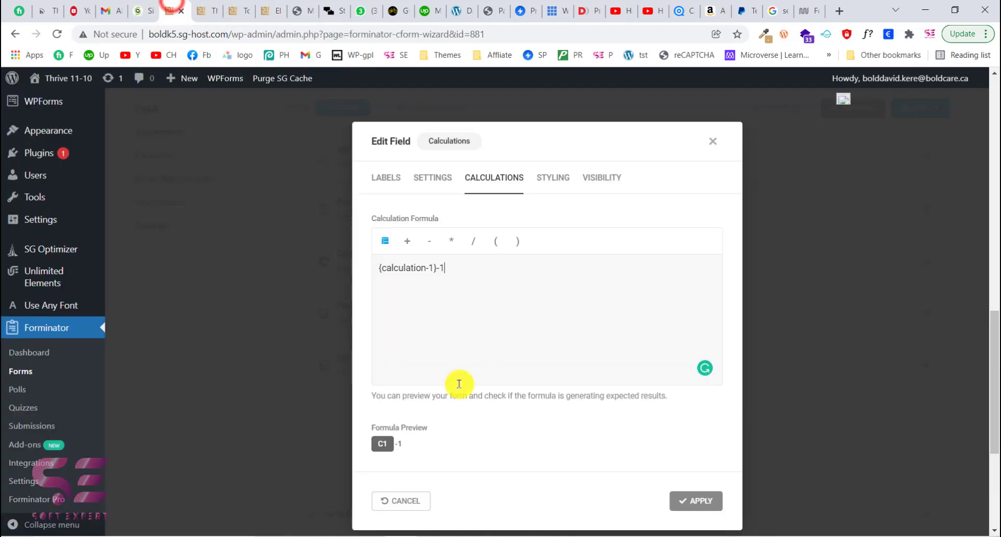
click(702, 502)
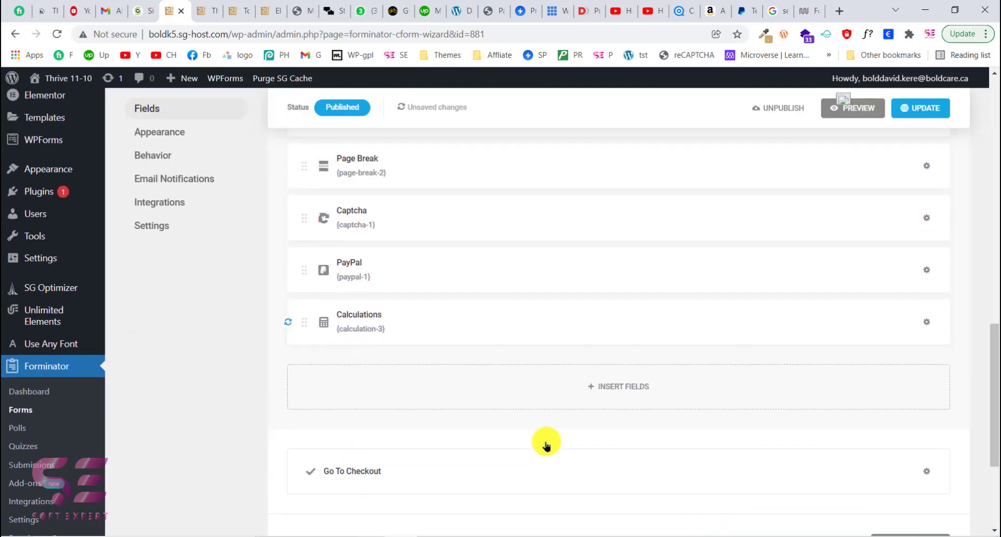
scroll(389, 286, up, 4)
scroll(453, 403, down, 2)
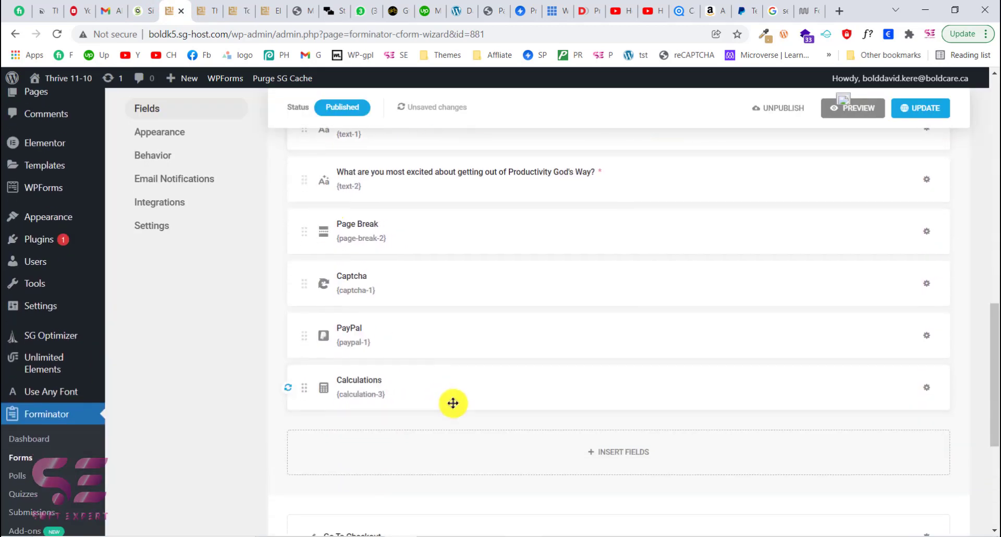
- Delete the Calculations field (calculation-3) from the form
click(455, 402)
click(715, 180)
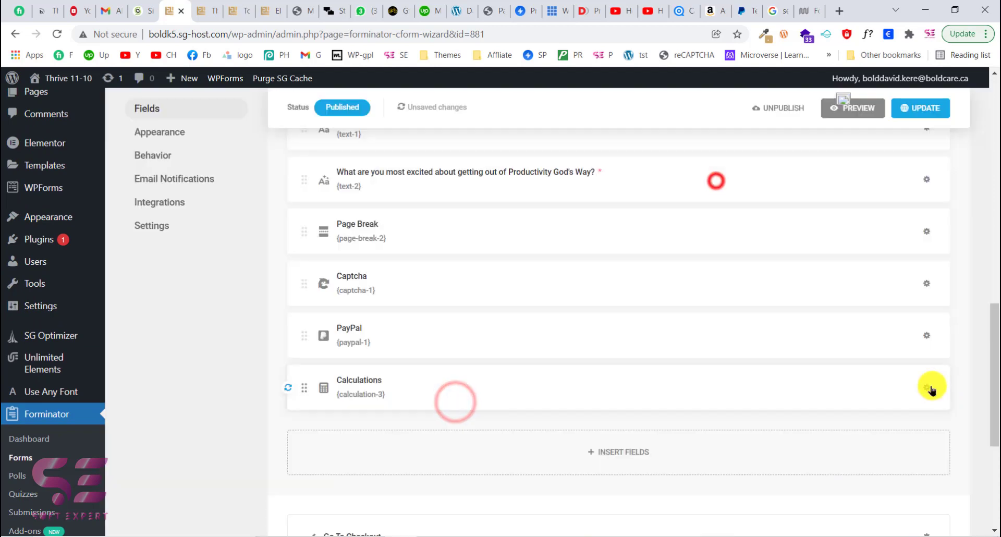
click(928, 387)
click(869, 462)
click(592, 344)
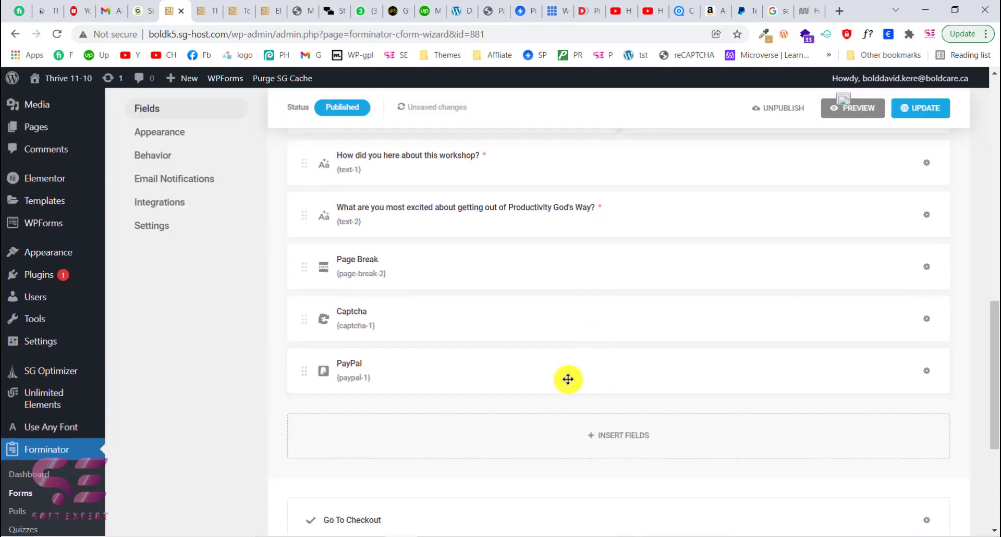
- In the PayPal field settings, set the variable payment amount to the C1 field and apply
click(568, 380)
scroll(509, 399, down, 2)
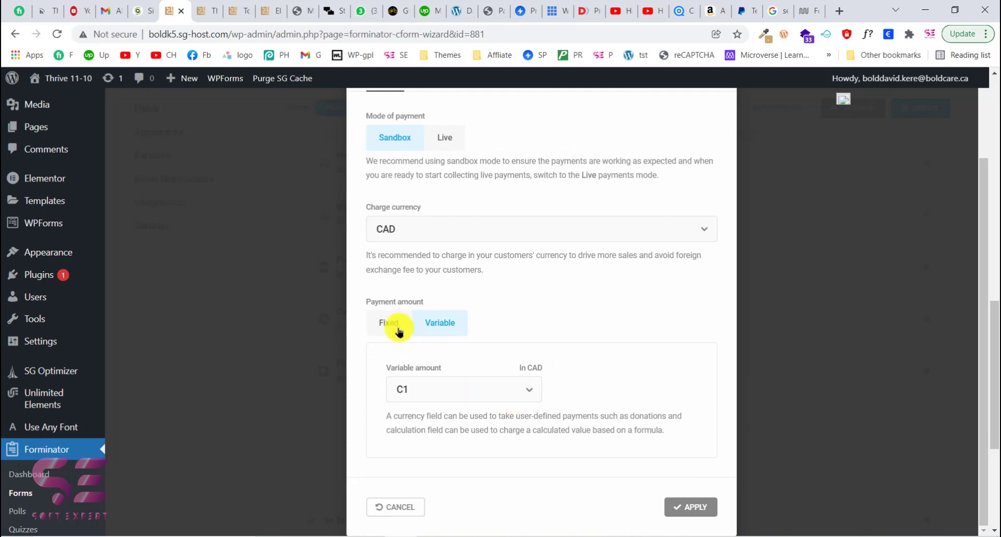
scroll(443, 376, down, 2)
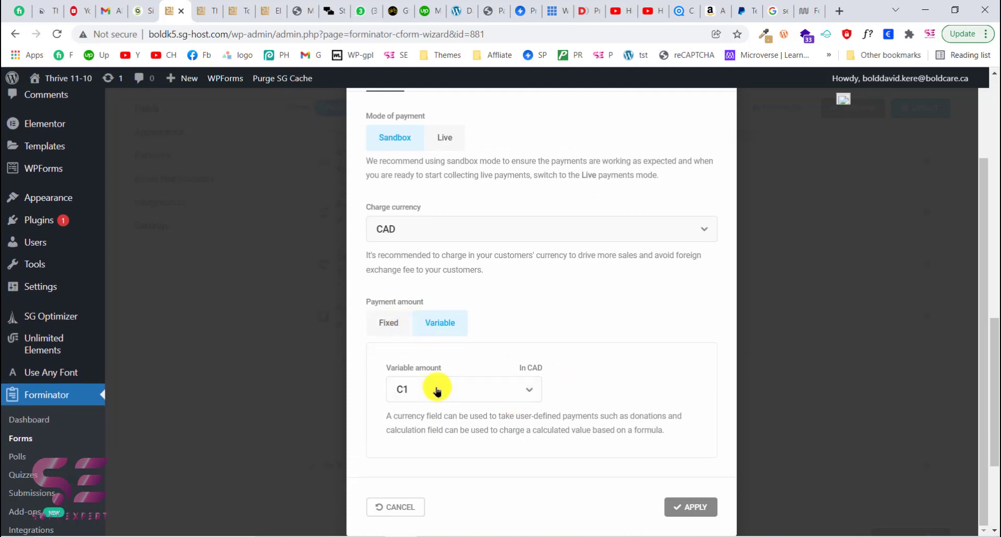
click(392, 326)
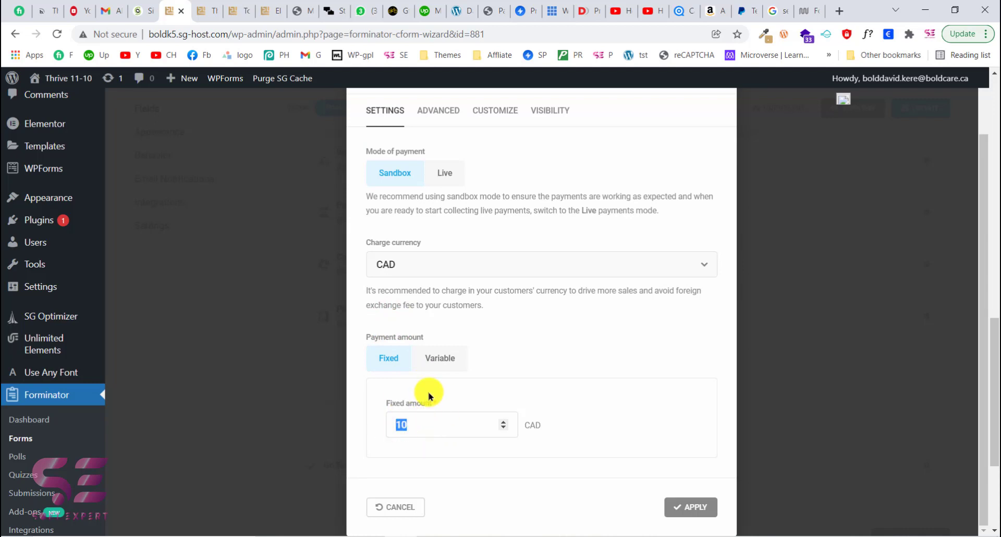
click(440, 354)
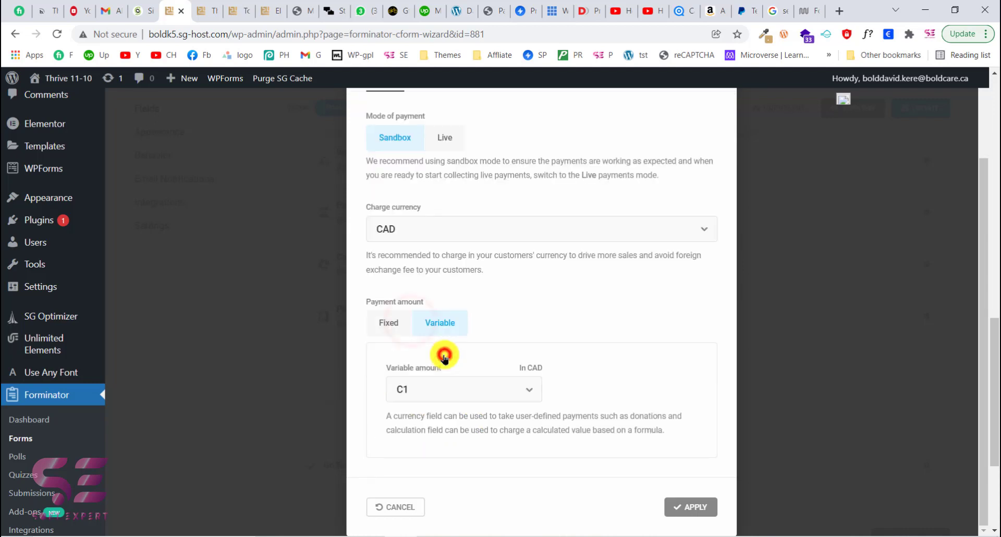
click(430, 384)
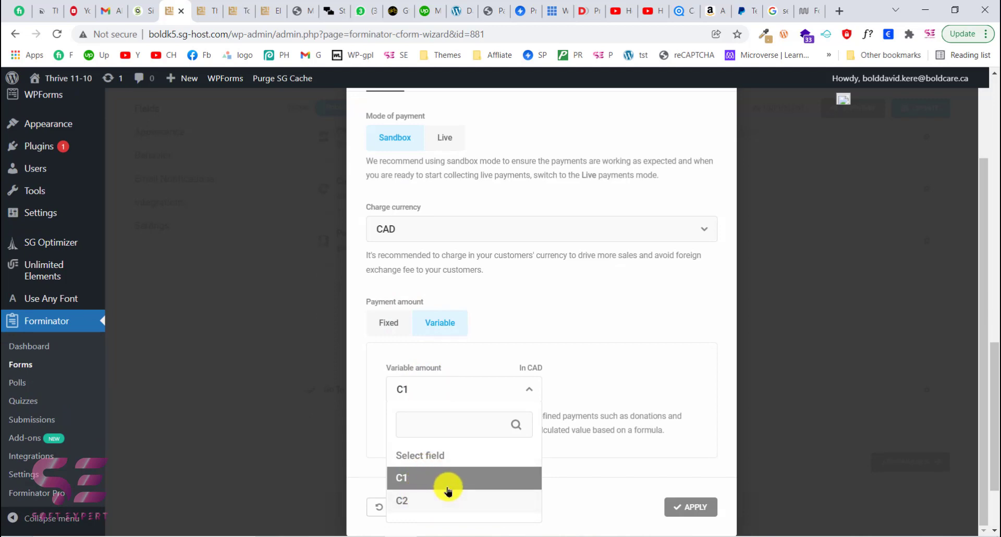
click(422, 479)
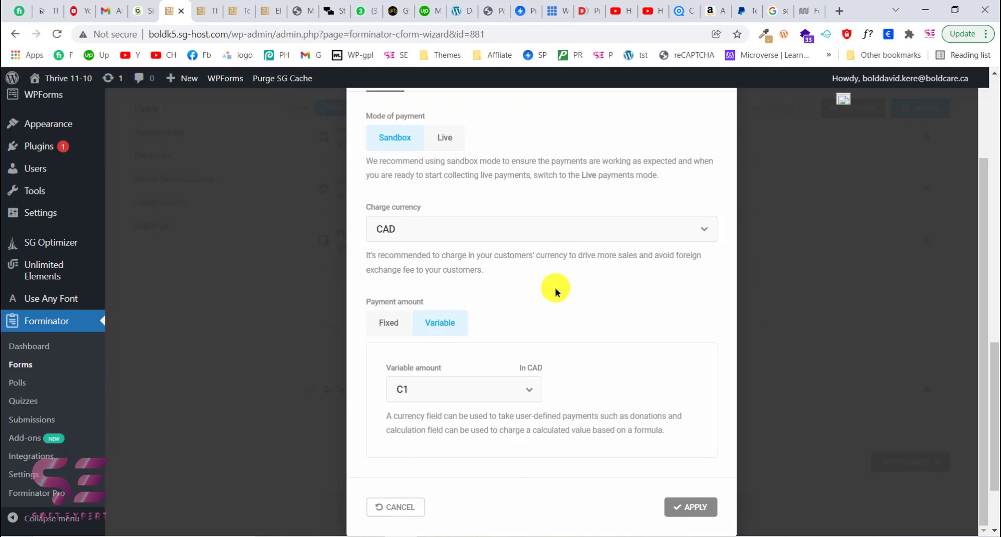
scroll(573, 401, up, 2)
scroll(496, 393, down, 2)
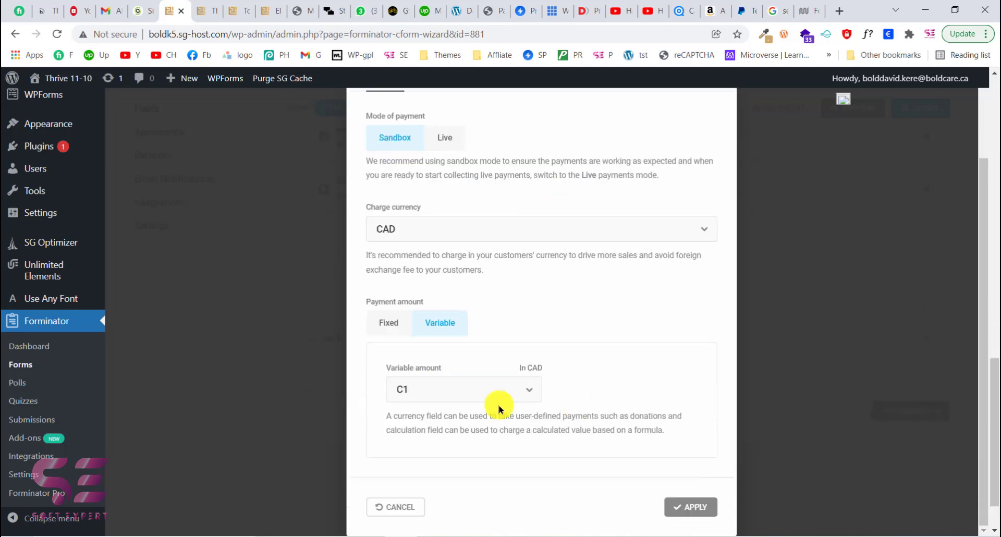
click(686, 515)
- Switch to the live form page tab and review the second page of the form
click(206, 10)
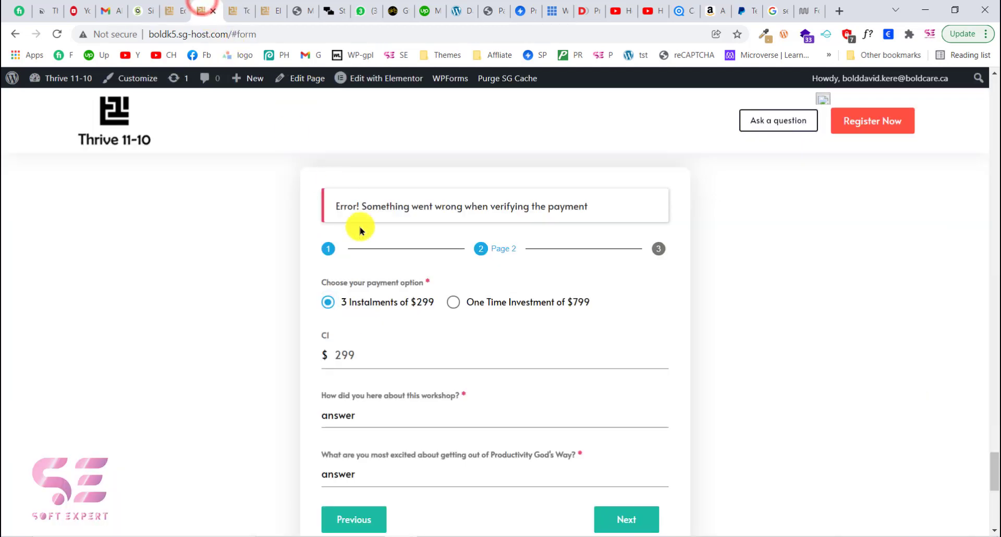
scroll(414, 287, down, 2)
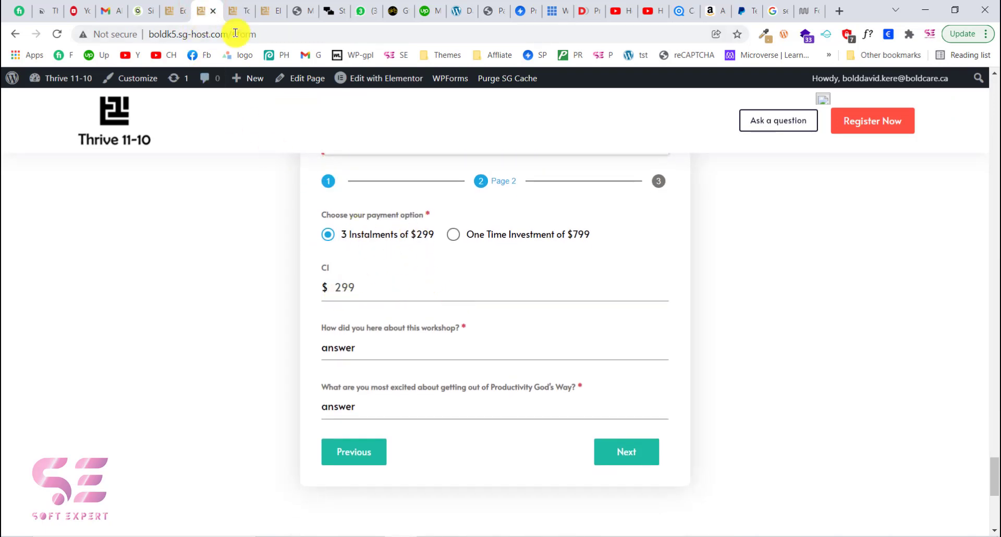
scroll(414, 235, up, 2)
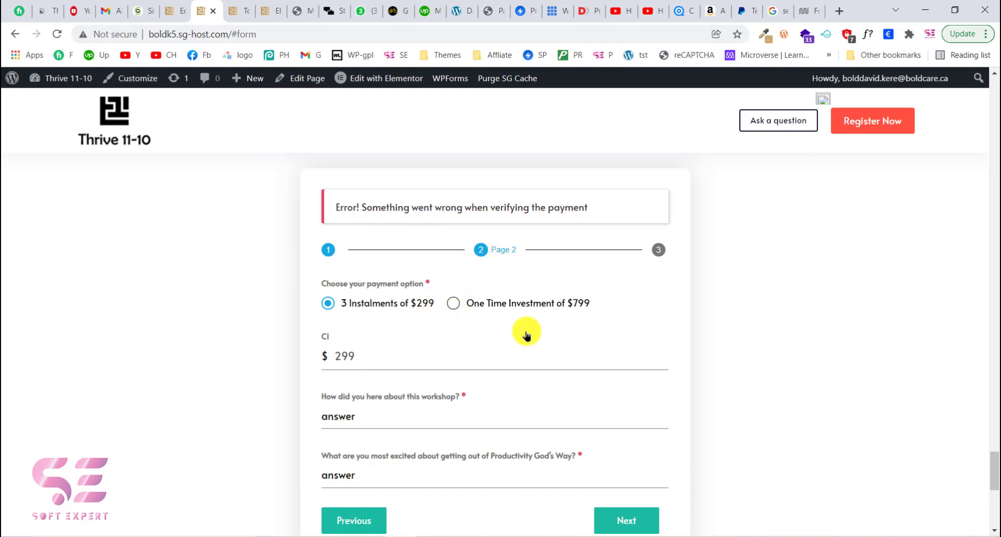
scroll(527, 335, down, 1)
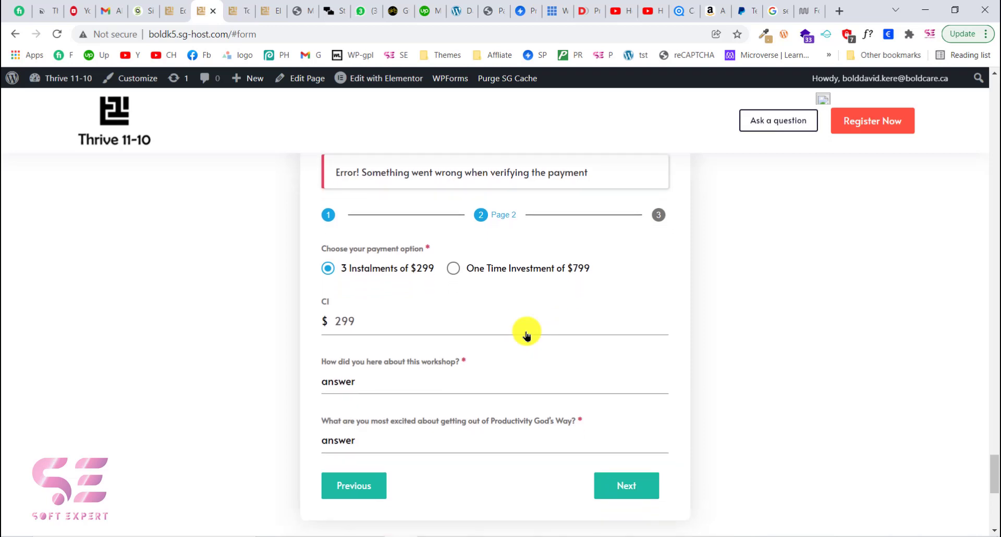